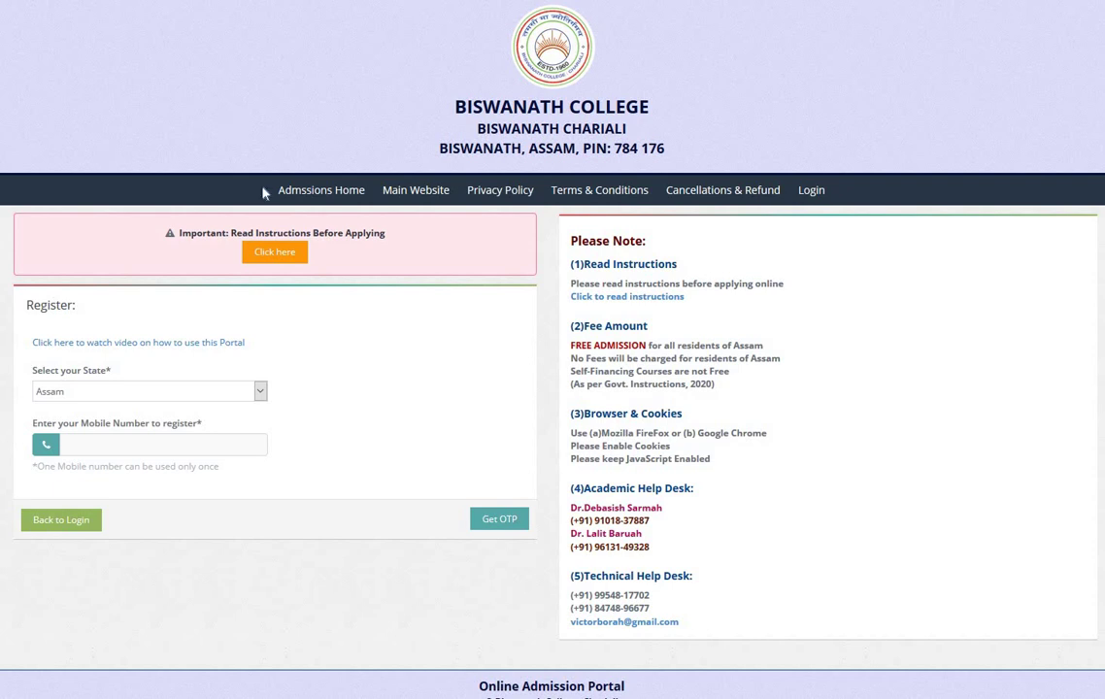
# Step: Review the instructions notice and the application steps and guidelines
pyautogui.moveTo(184, 233); pyautogui.dragTo(381, 233)
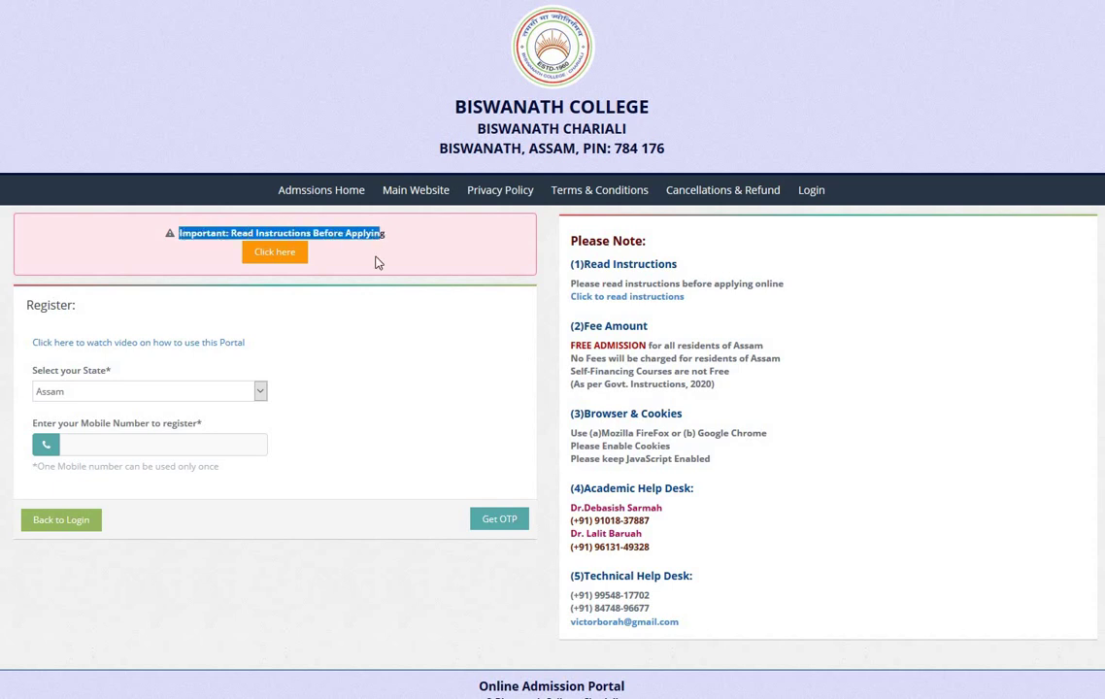
pyautogui.click(286, 260)
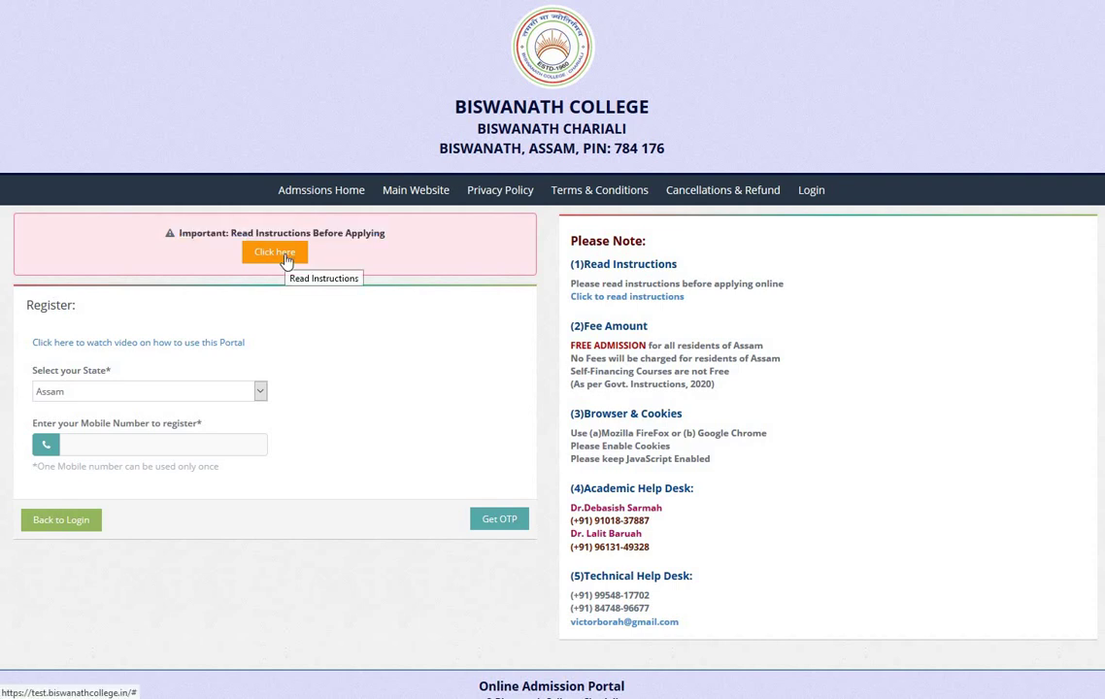
pyautogui.click(287, 258)
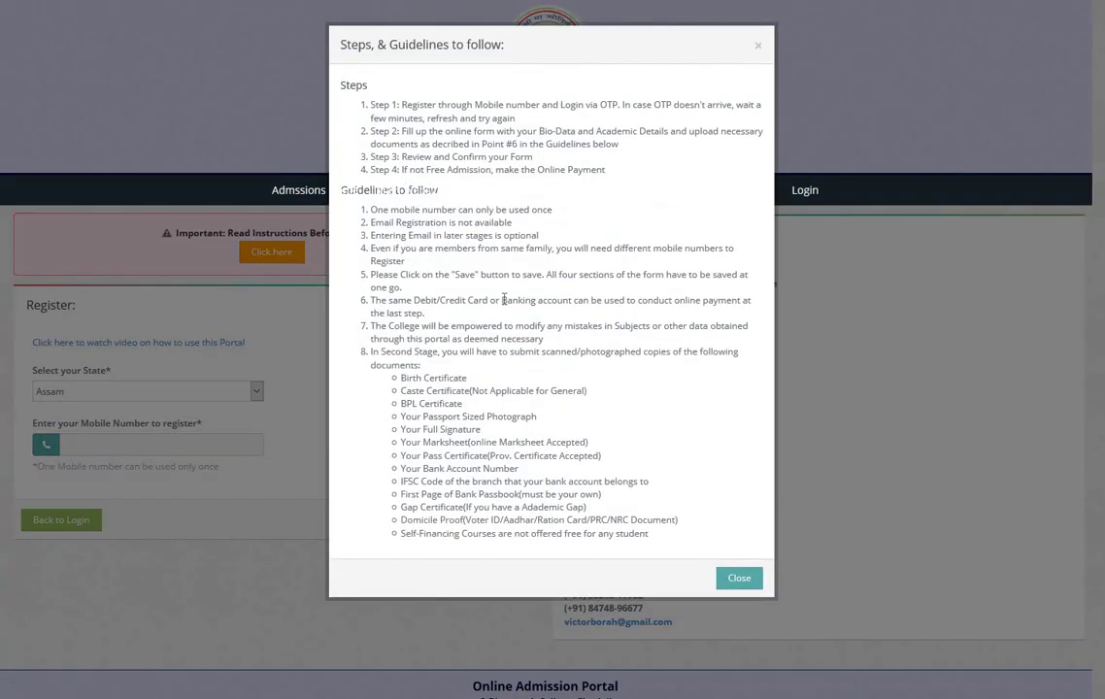
pyautogui.click(739, 578)
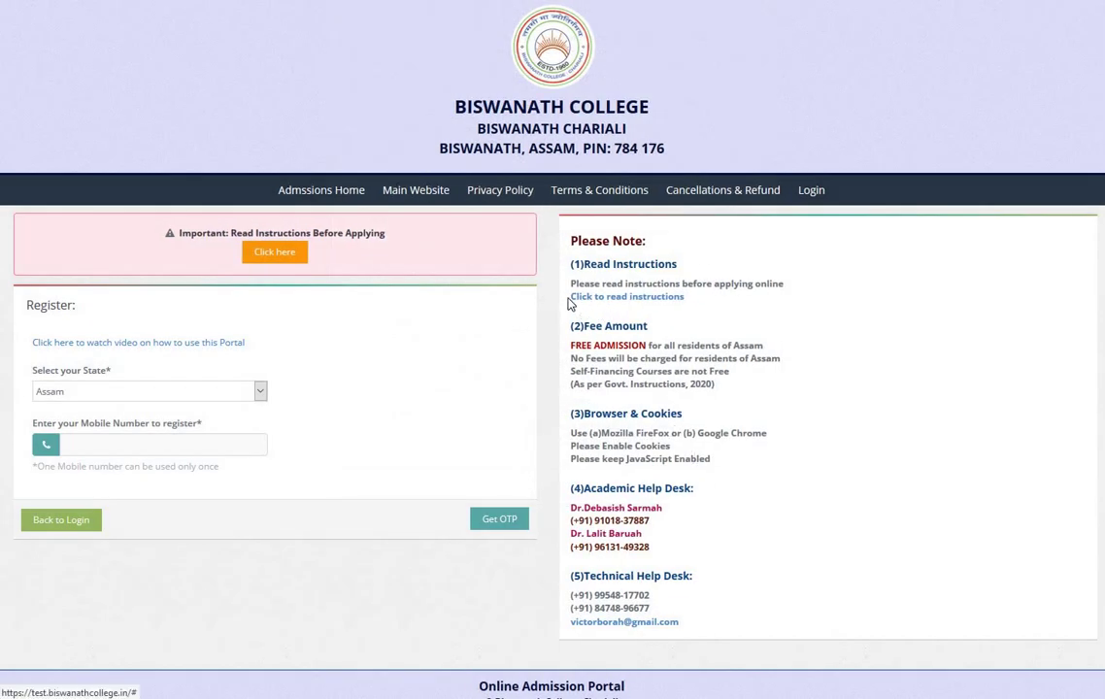
pyautogui.moveTo(567, 304); pyautogui.dragTo(689, 305)
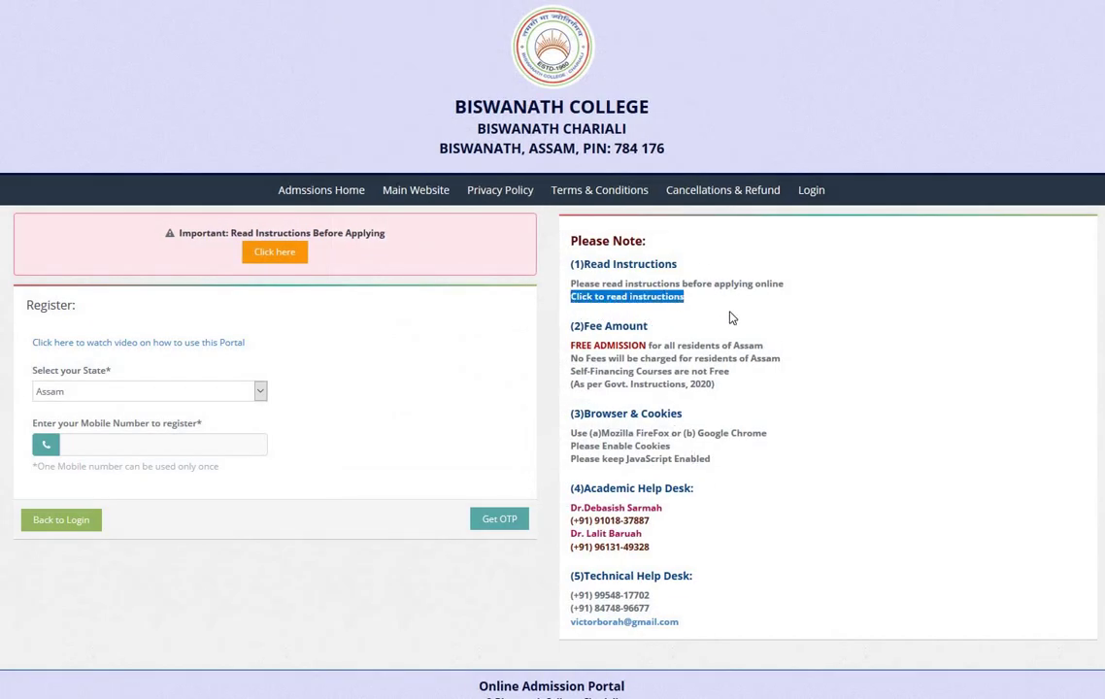
pyautogui.click(647, 303)
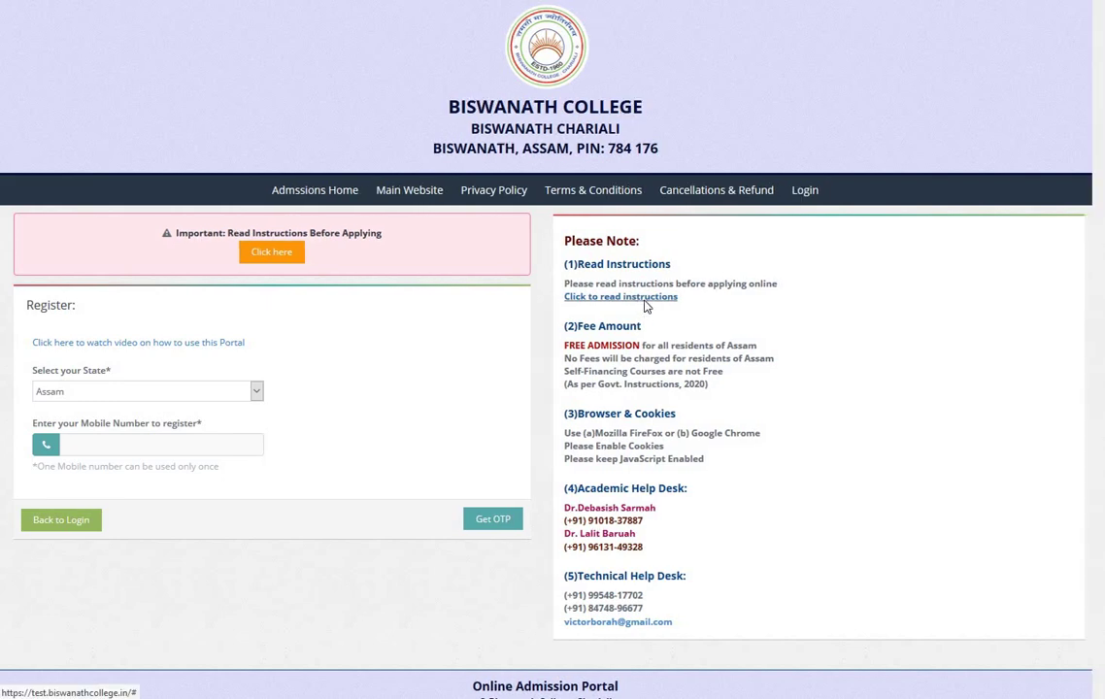
pyautogui.press('Escape')
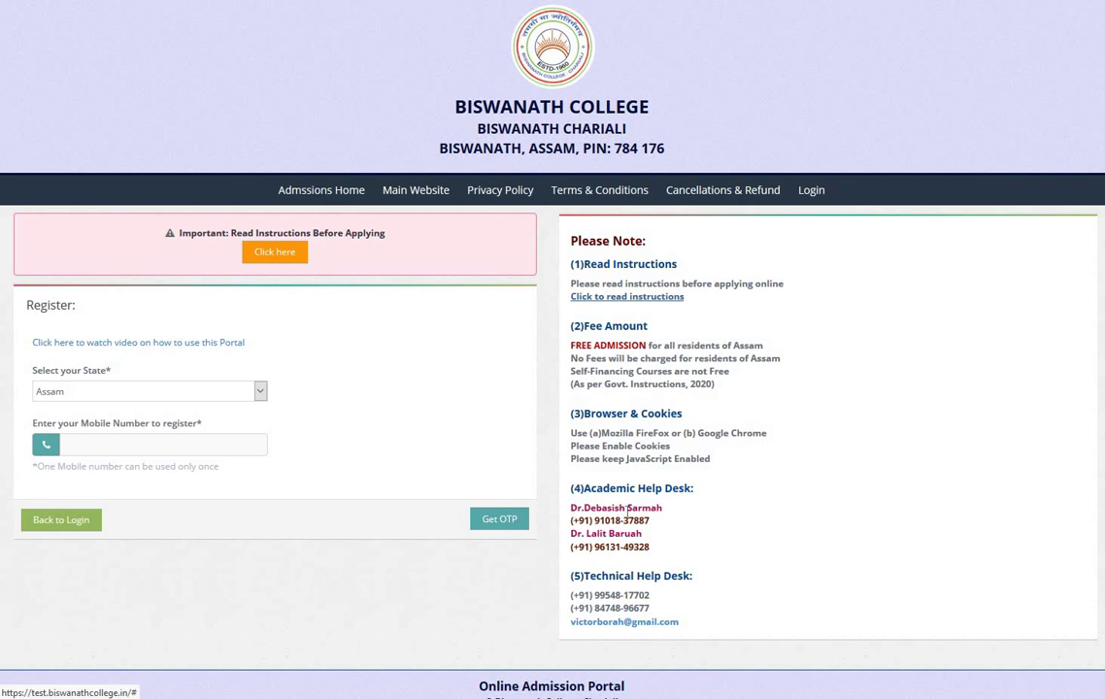
# Step: Highlight the academic help desk contacts and the technical help desk e-mail
pyautogui.moveTo(571, 512); pyautogui.dragTo(665, 515)
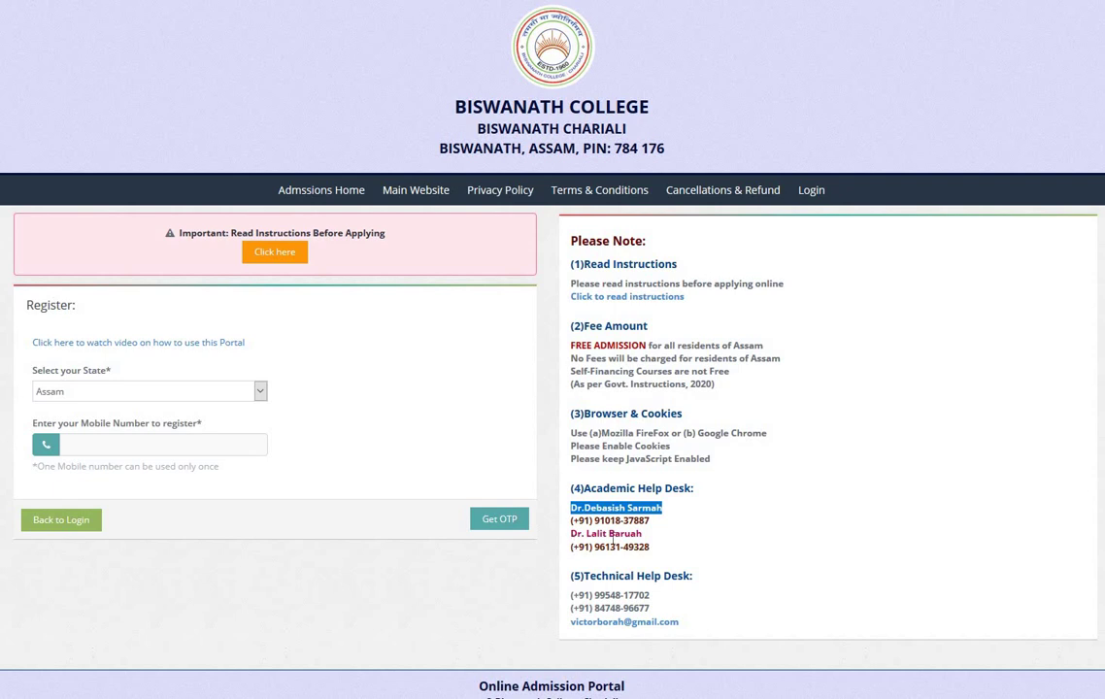
pyautogui.moveTo(571, 533); pyautogui.dragTo(671, 536)
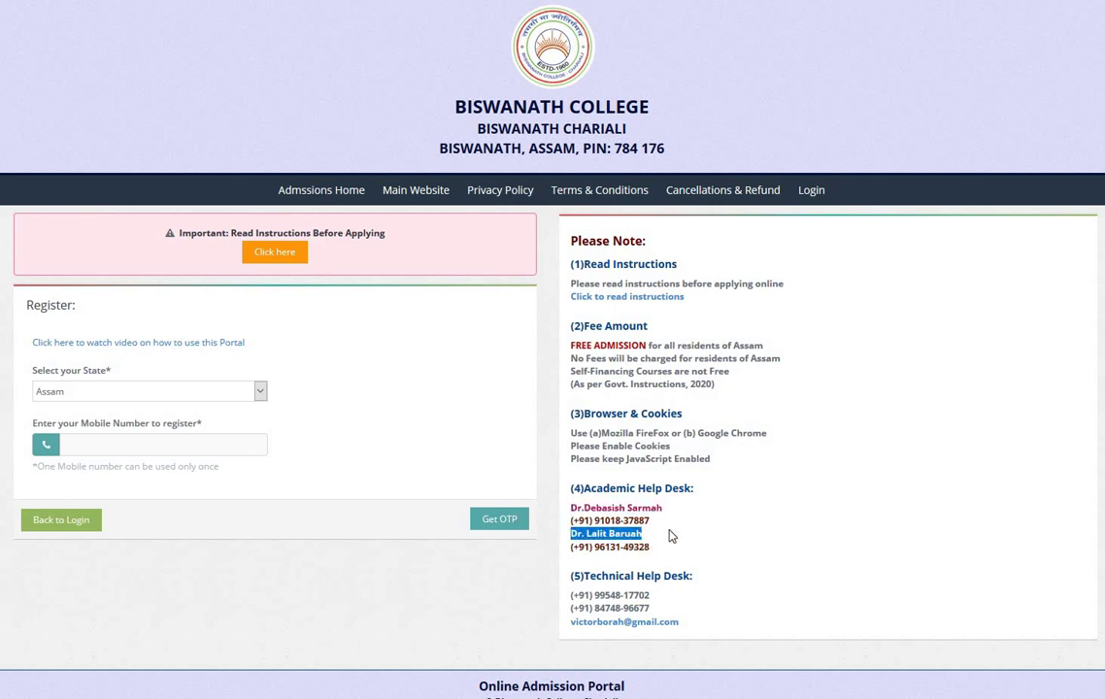
pyautogui.click(673, 547)
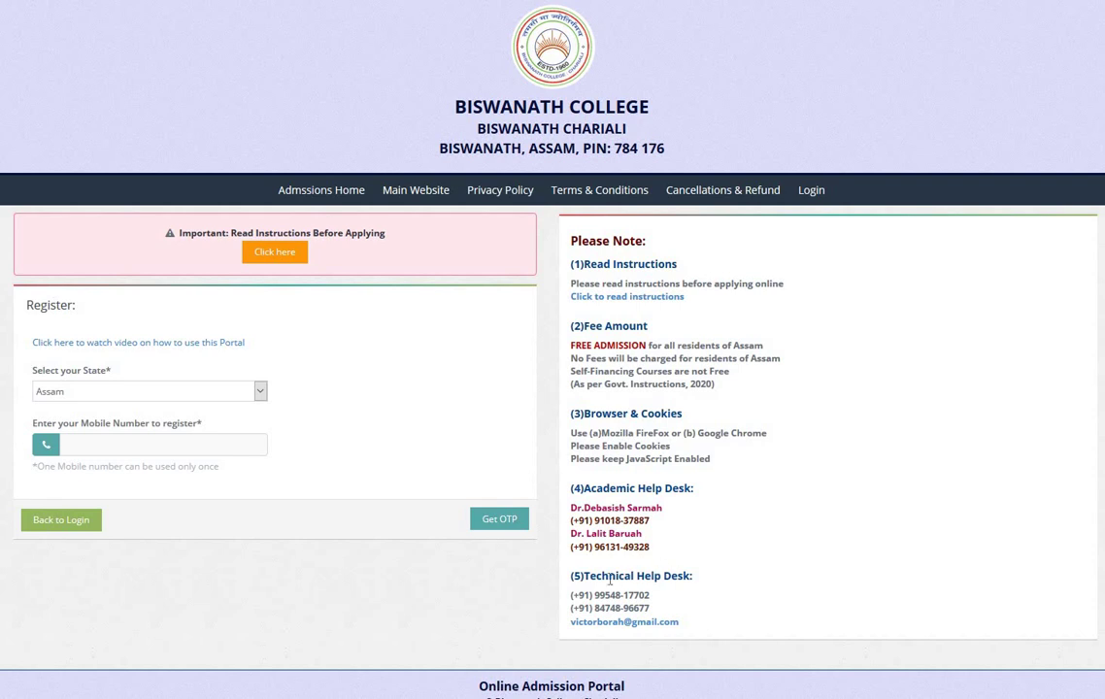
pyautogui.moveTo(585, 581); pyautogui.dragTo(660, 610)
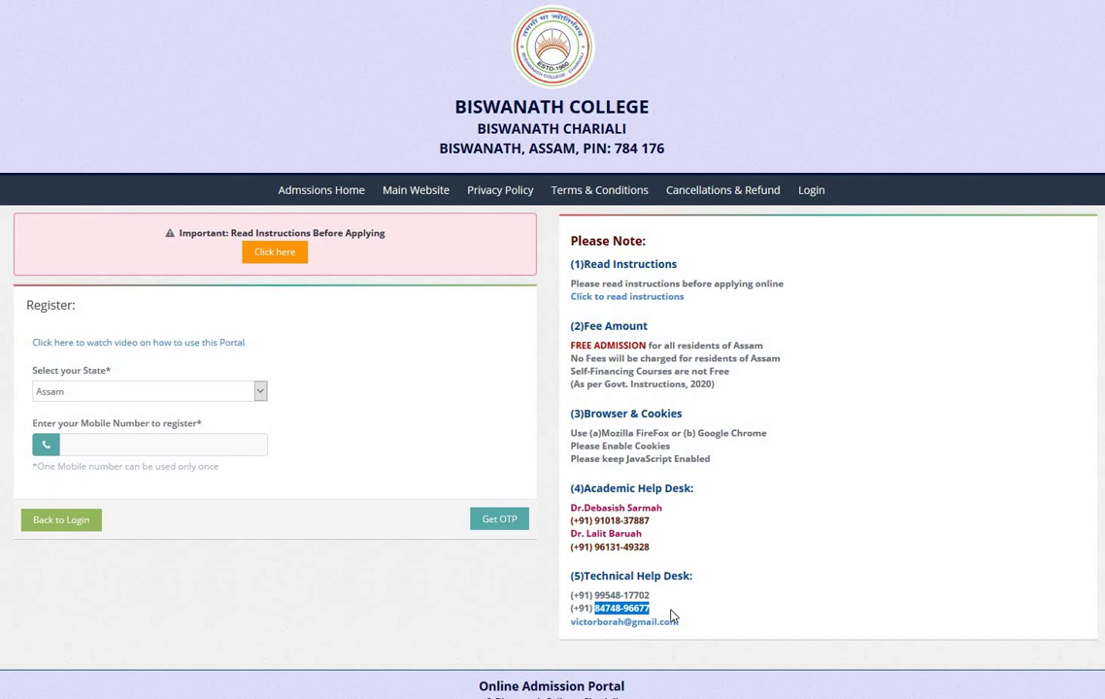
pyautogui.moveTo(680, 628); pyautogui.dragTo(575, 635)
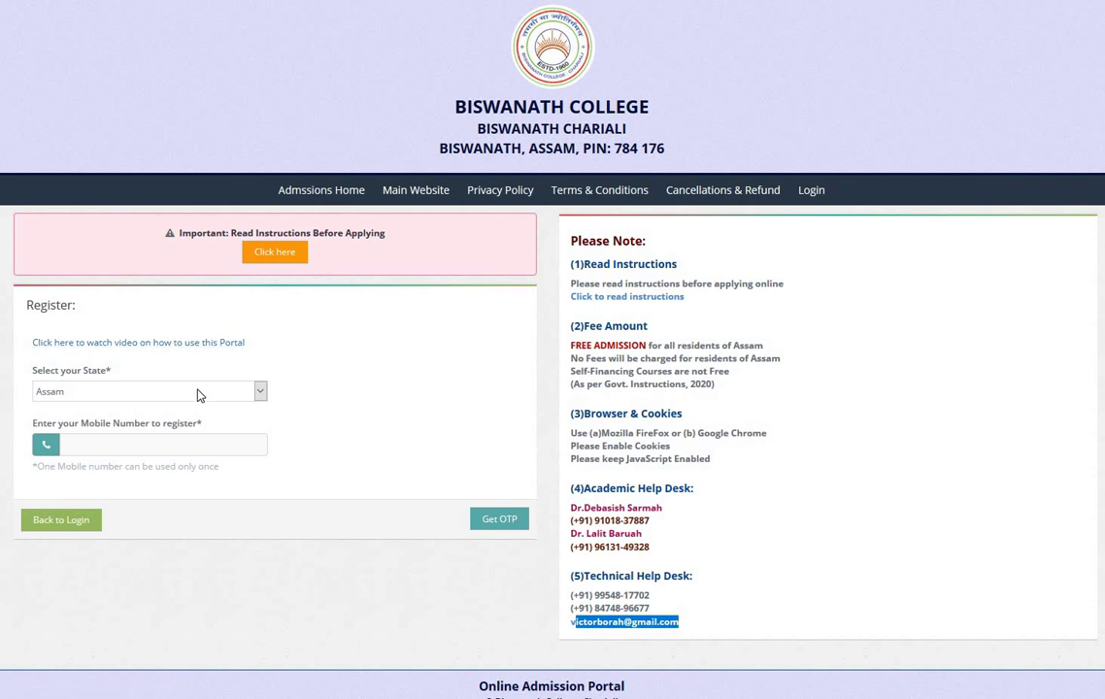
# Step: Leave the state selection as Assam
pyautogui.click(197, 391)
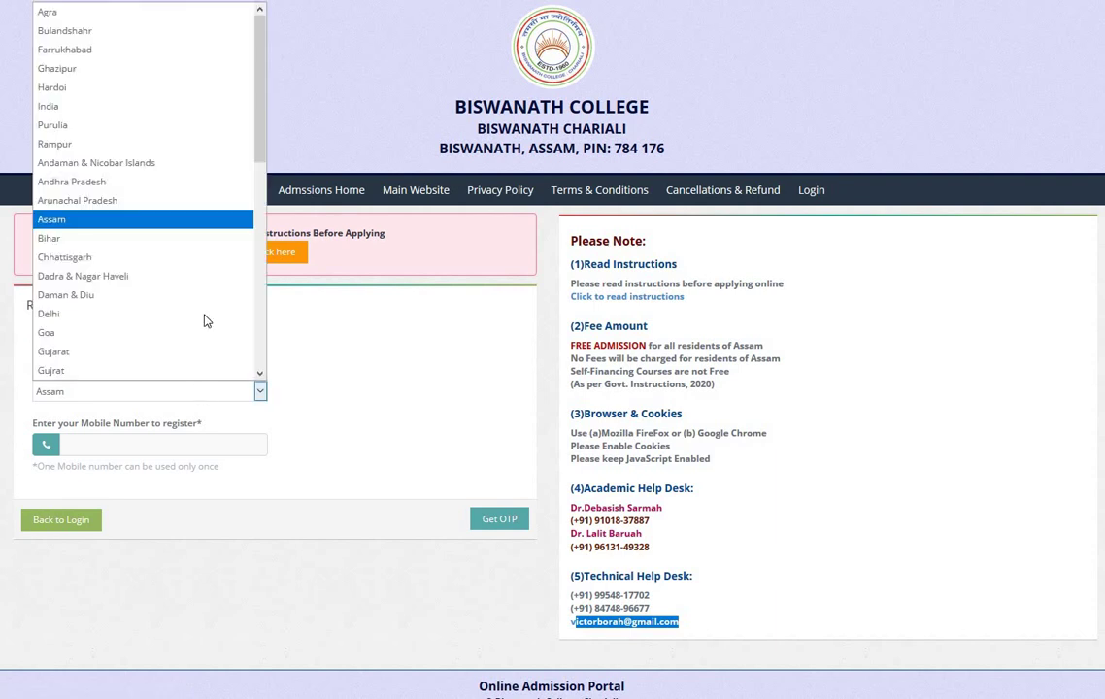
pyautogui.scroll(-2, 237, 186)
pyautogui.scroll(2, 272, 165)
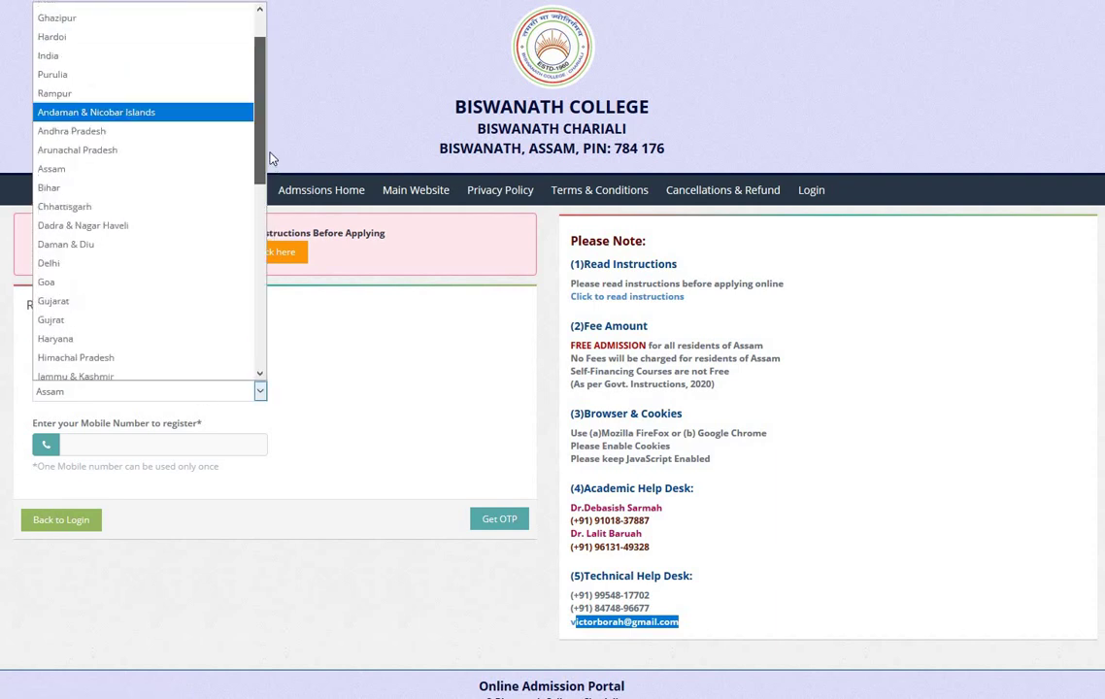
pyautogui.click(380, 337)
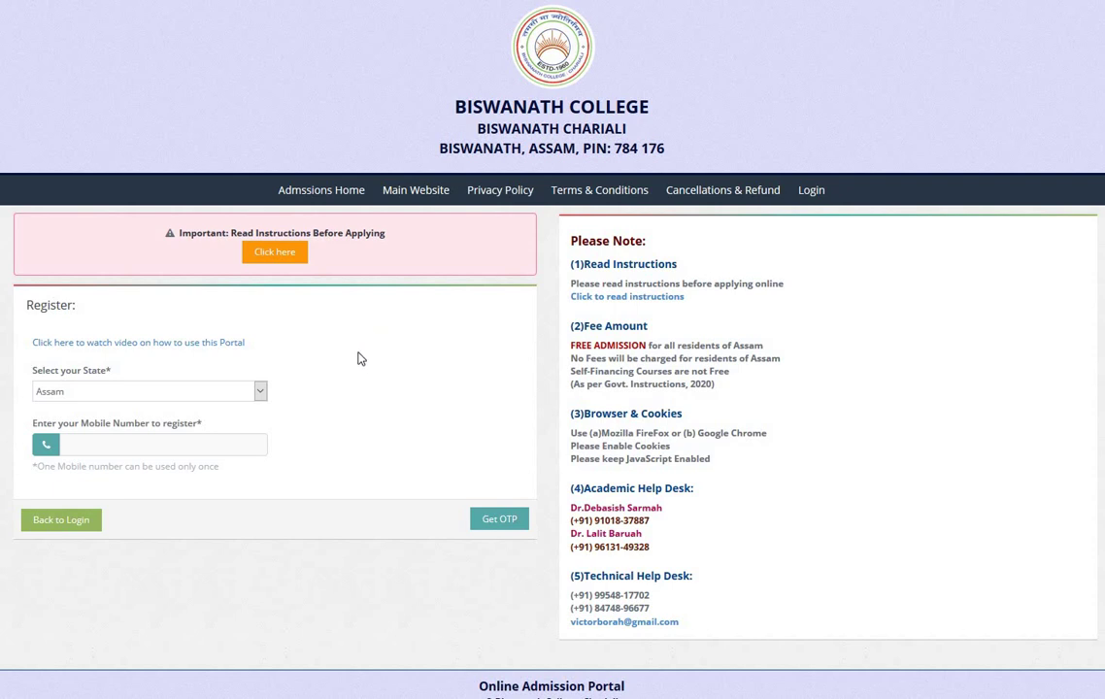
pyautogui.click(260, 391)
pyautogui.click(260, 391)
# Step: Enter the applicant's mobile number and request an OTP
pyautogui.click(247, 438)
pyautogui.moveTo(596, 596); pyautogui.dragTo(654, 601)
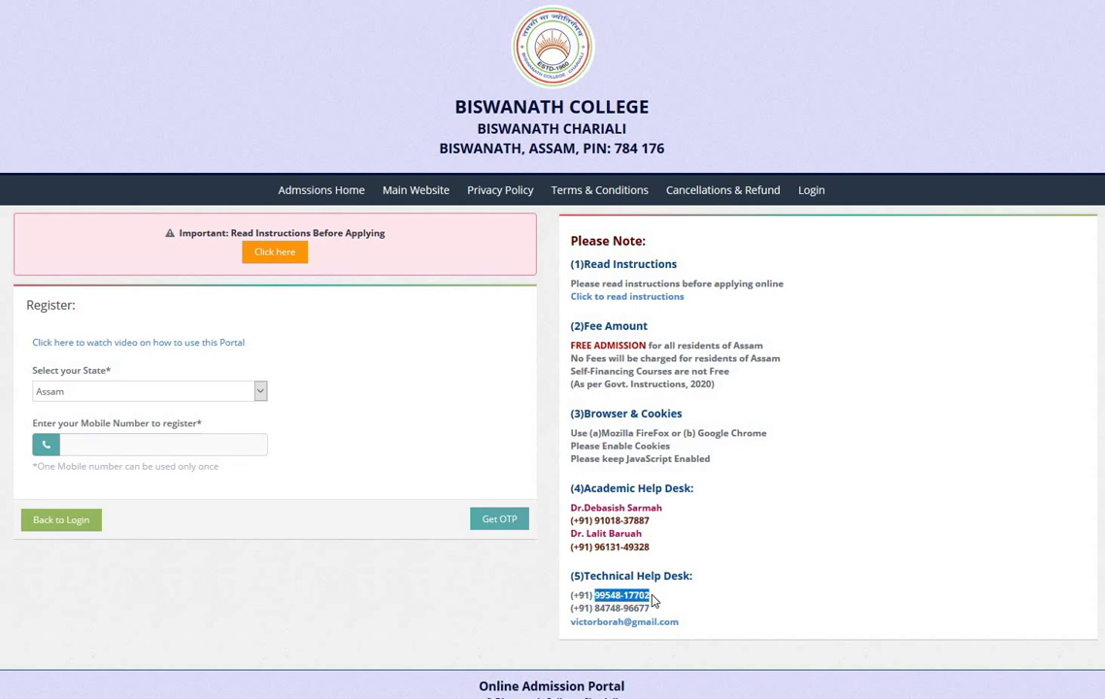
pyautogui.click(248, 450)
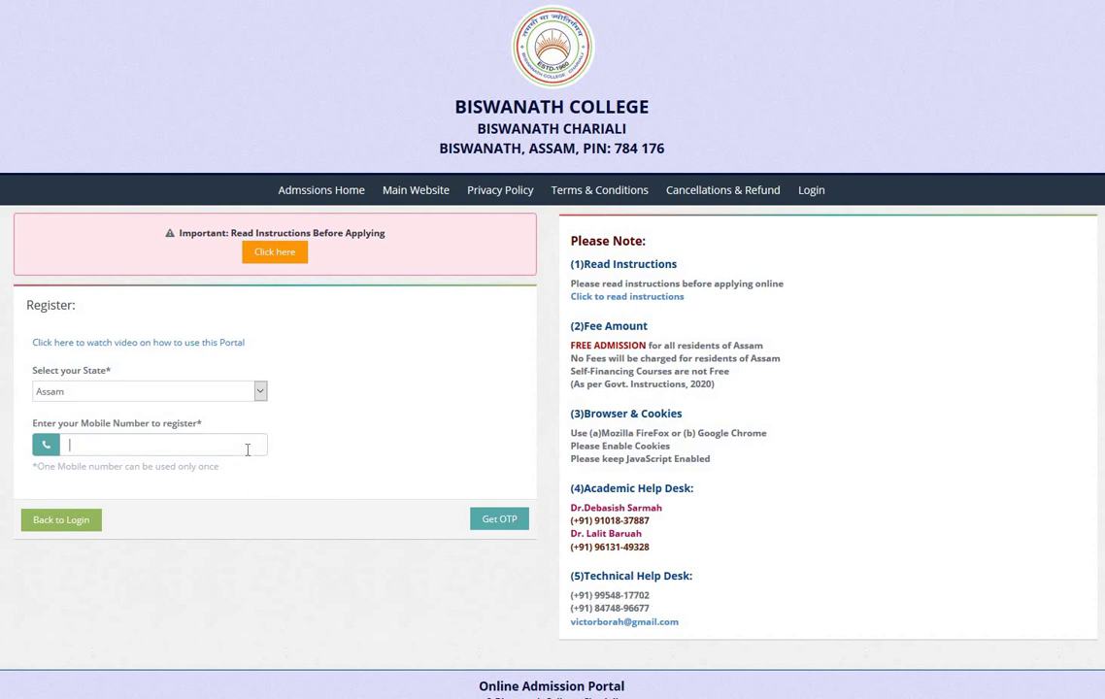
pyautogui.press('Return')
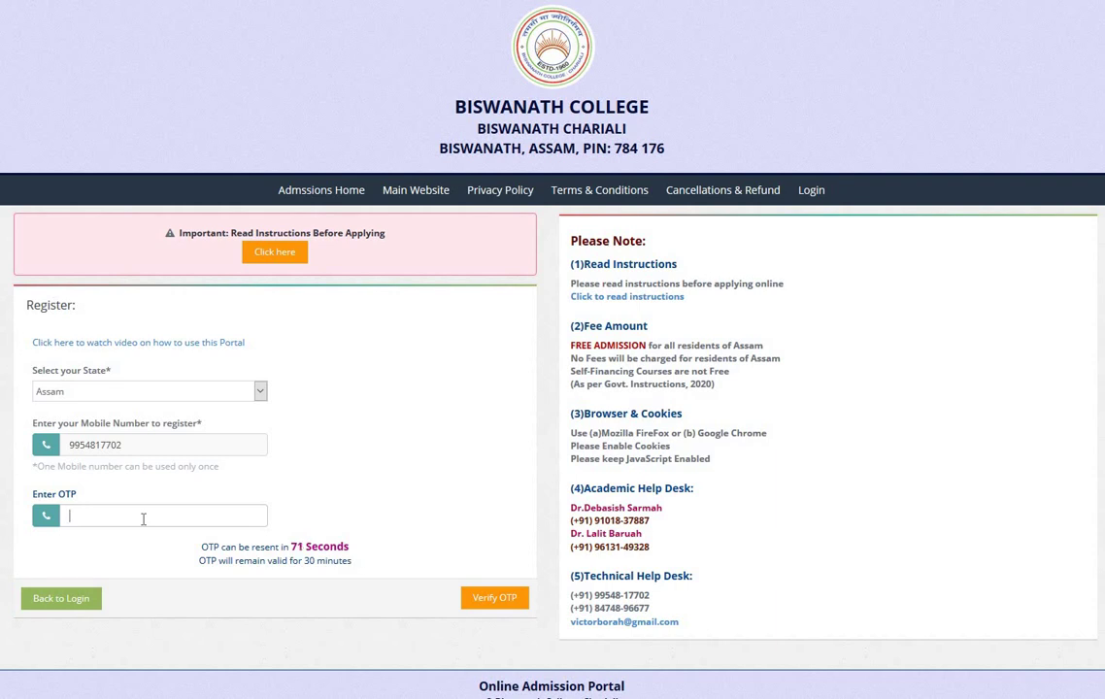
# Step: Enter the received OTP code and verify it
pyautogui.click(174, 525)
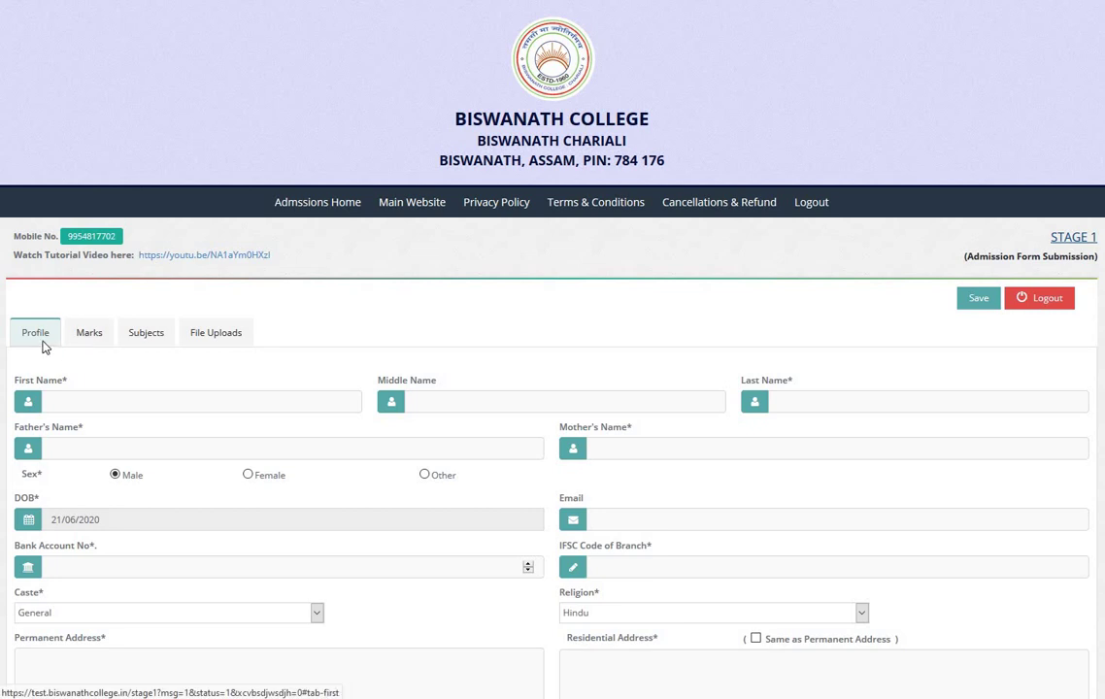
pyautogui.click(91, 340)
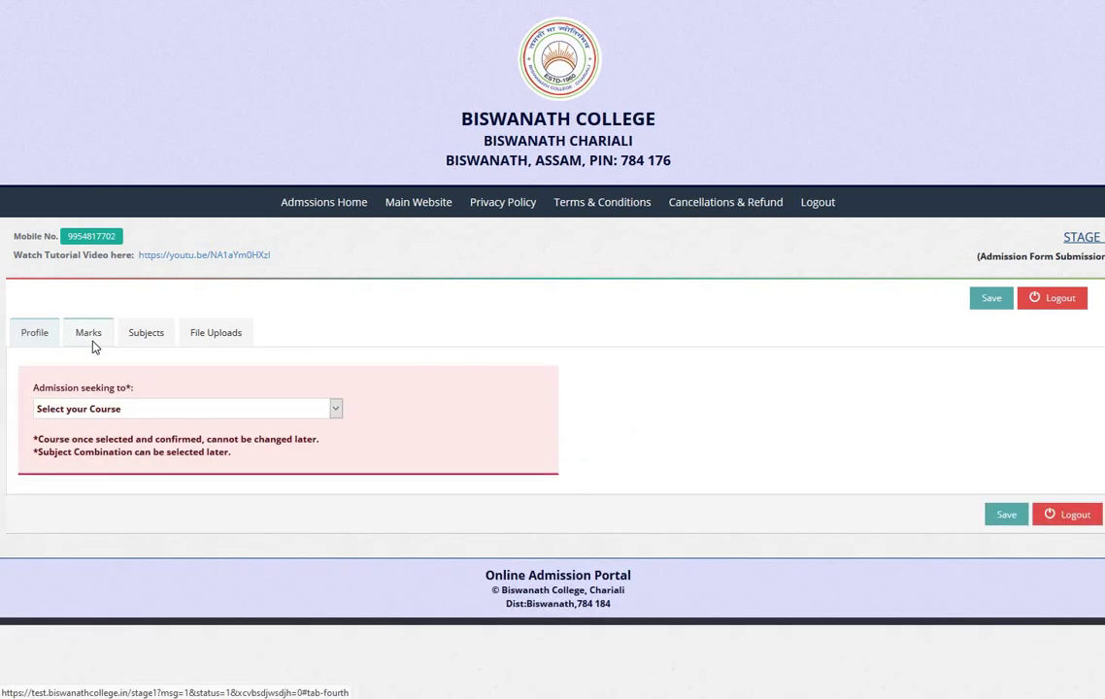
pyautogui.click(146, 345)
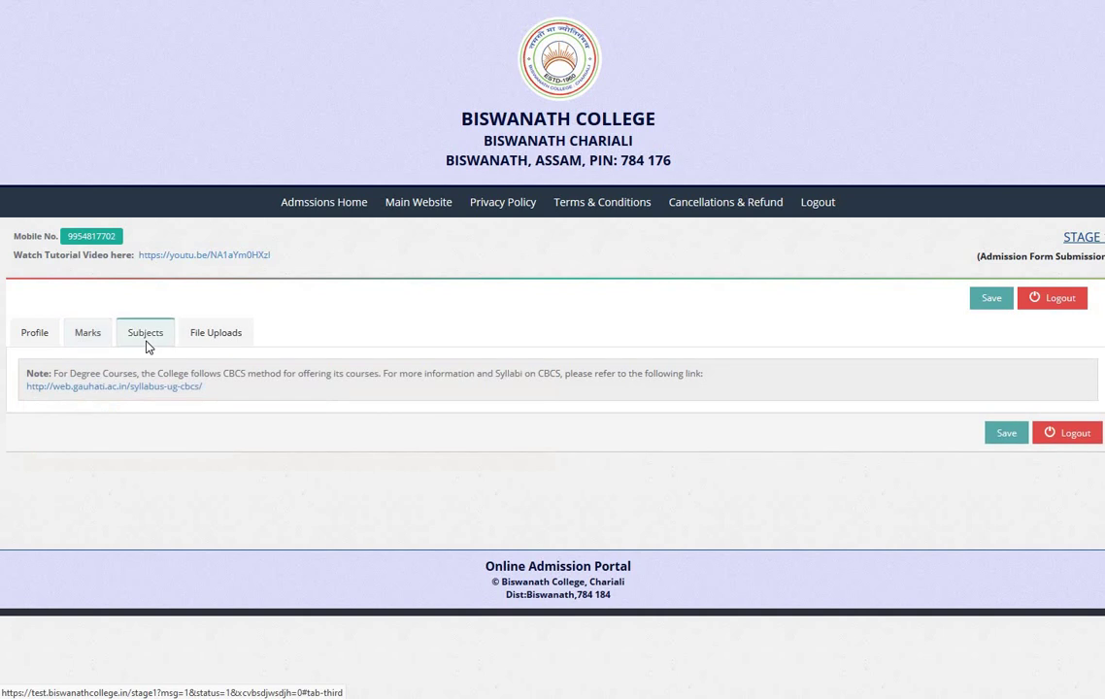
pyautogui.click(208, 338)
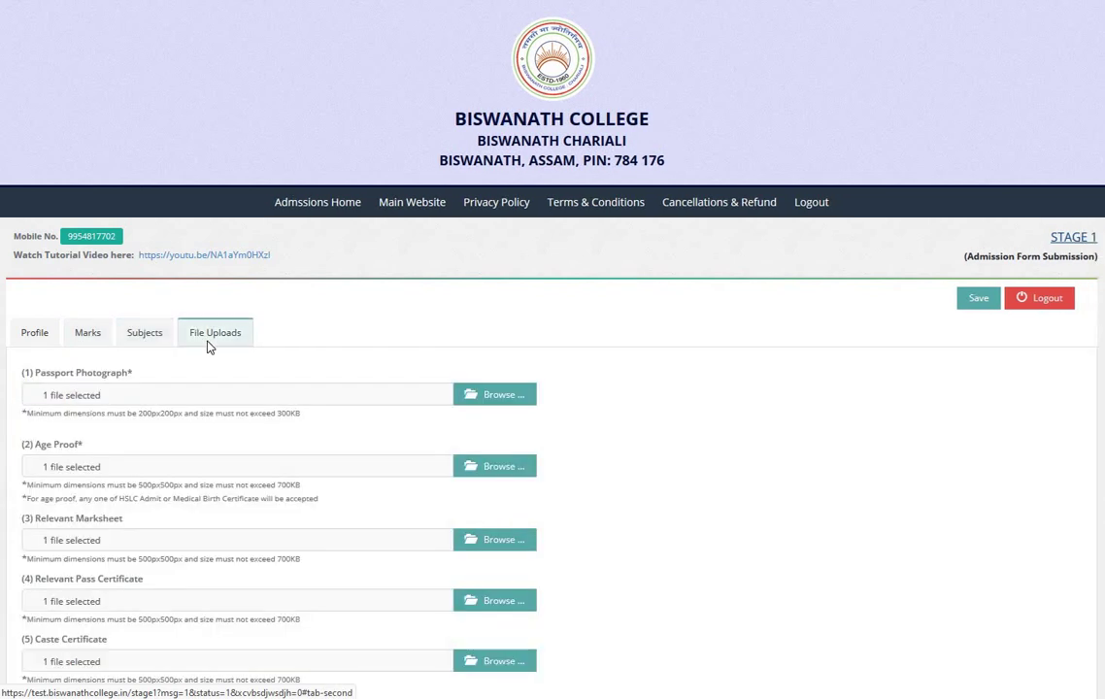
pyautogui.click(55, 340)
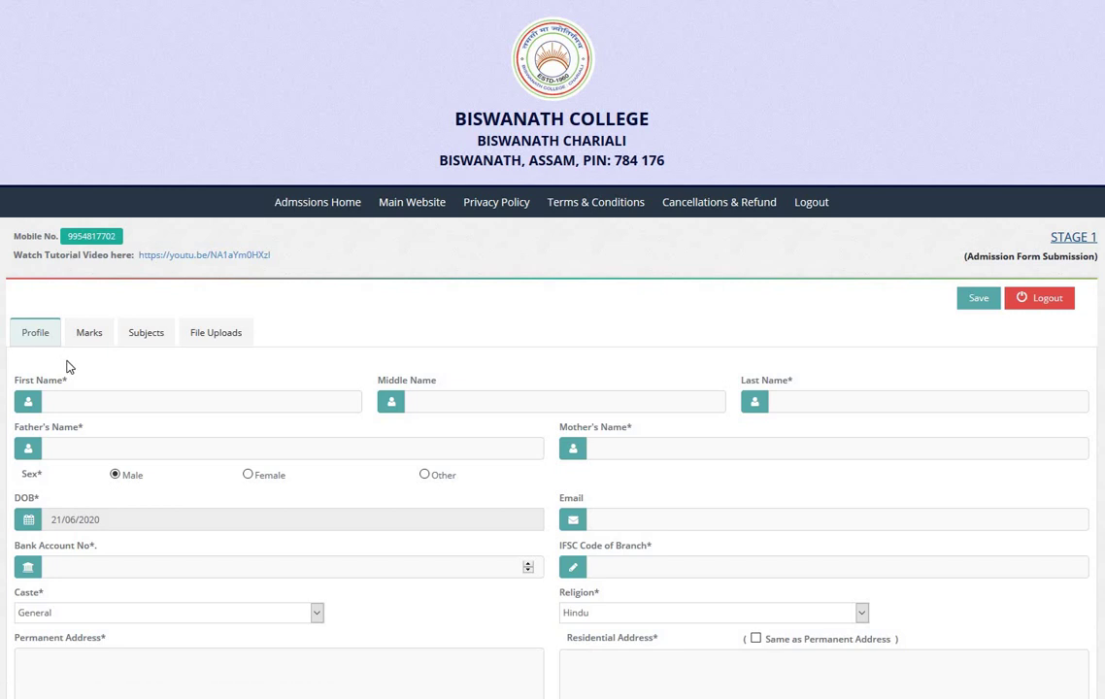
pyautogui.scroll(-1, 141, 415)
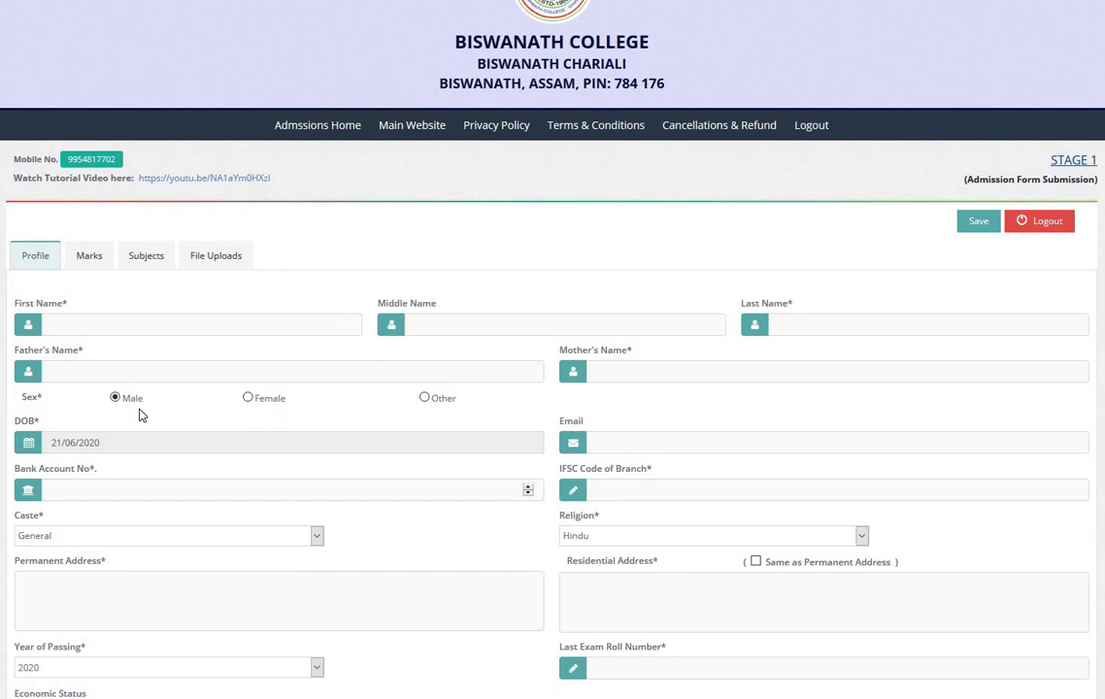
pyautogui.scroll(-1, 153, 443)
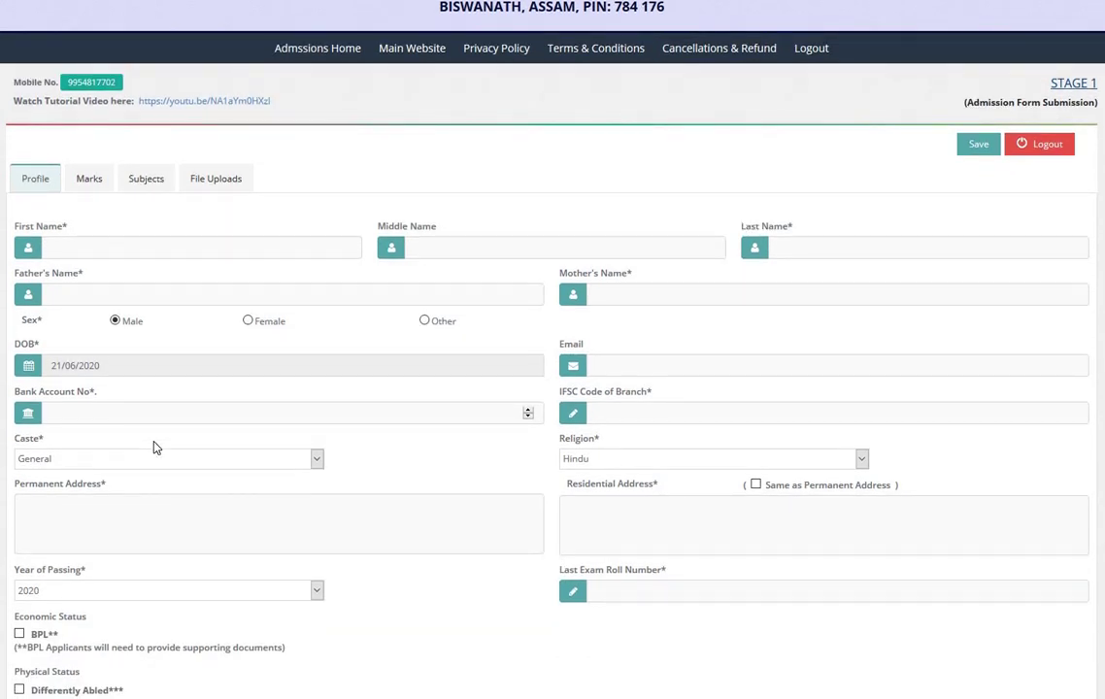
pyautogui.scroll(2, 145, 432)
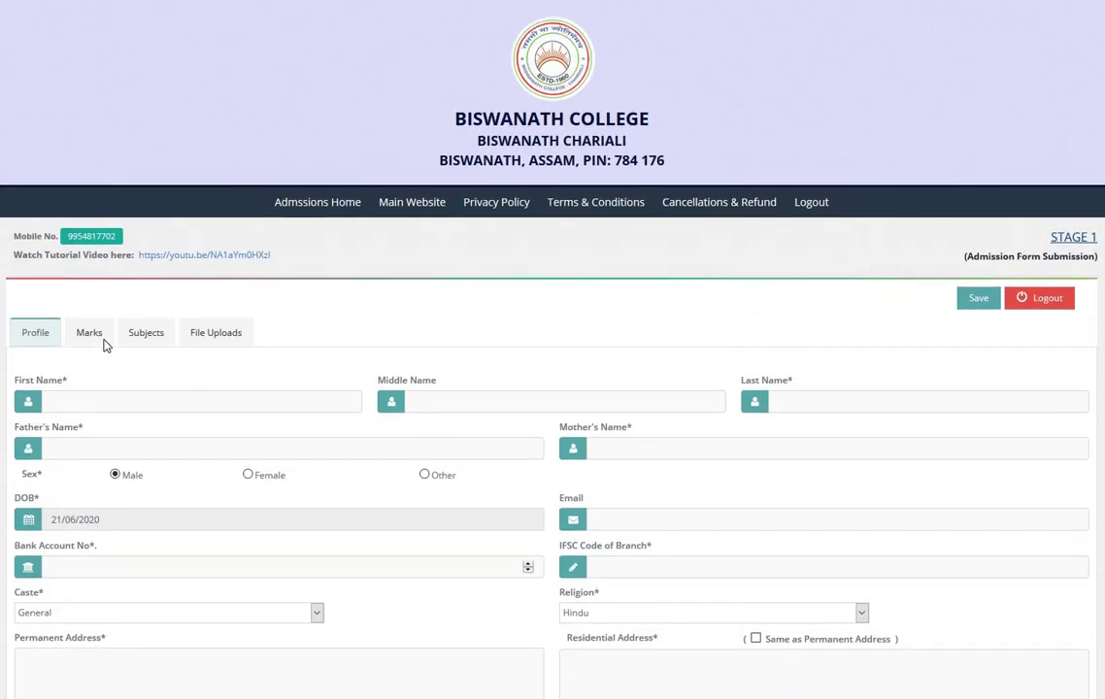
# Step: Browse the Marks and Subjects sections, ending on the File Uploads section
pyautogui.click(101, 338)
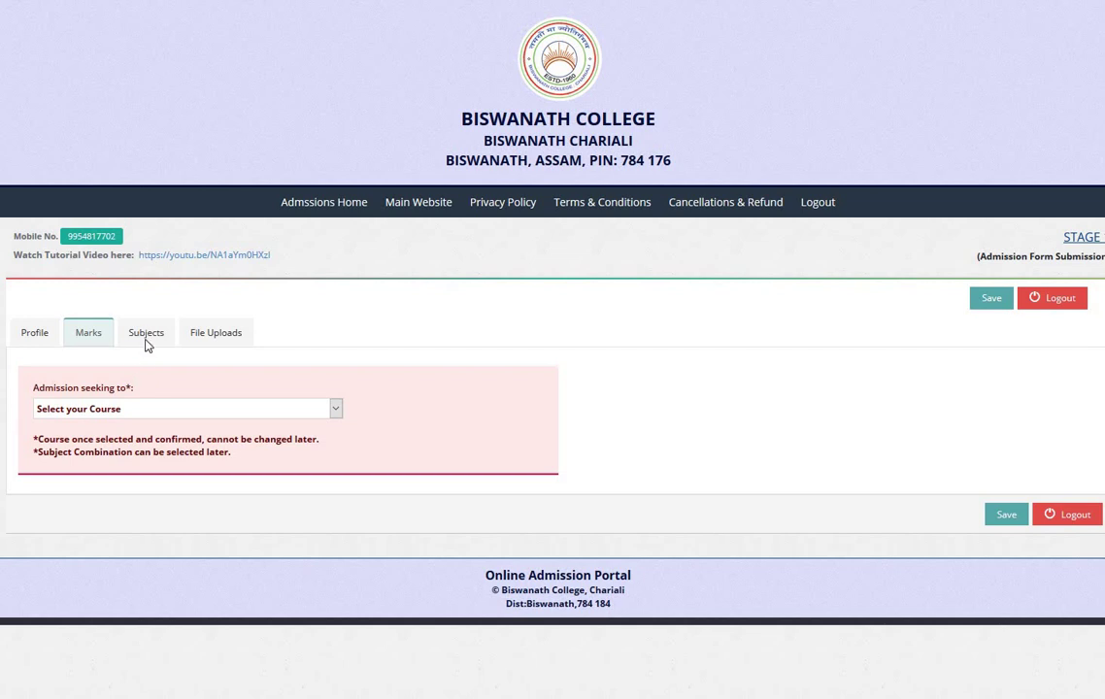
pyautogui.click(147, 345)
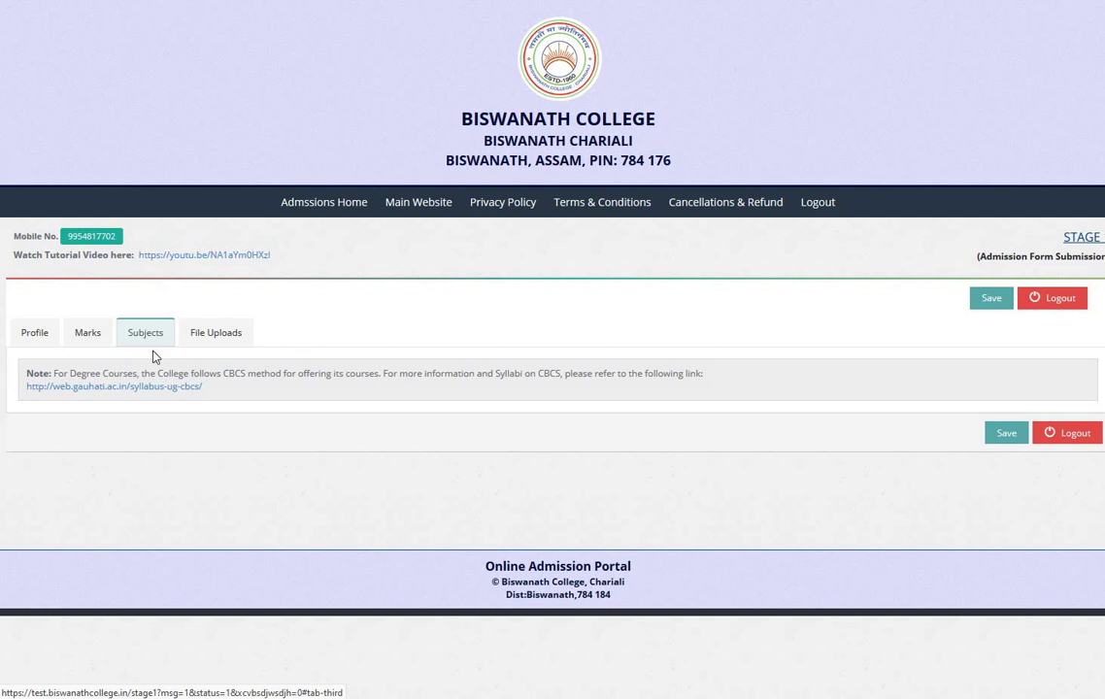
pyautogui.click(87, 339)
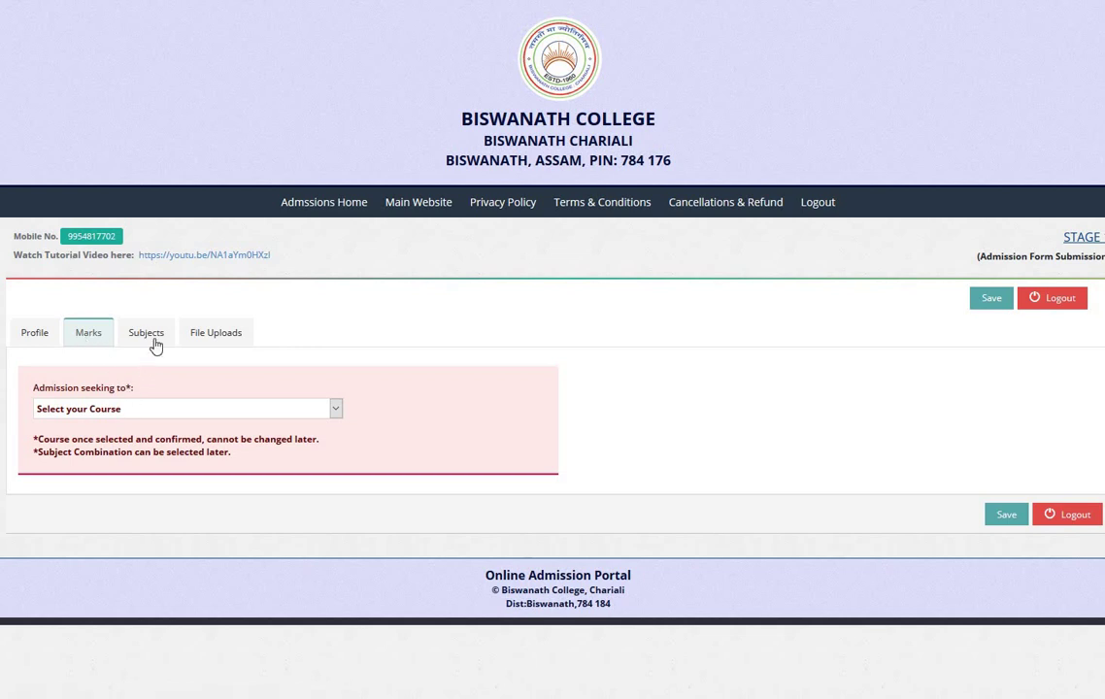
pyautogui.click(156, 345)
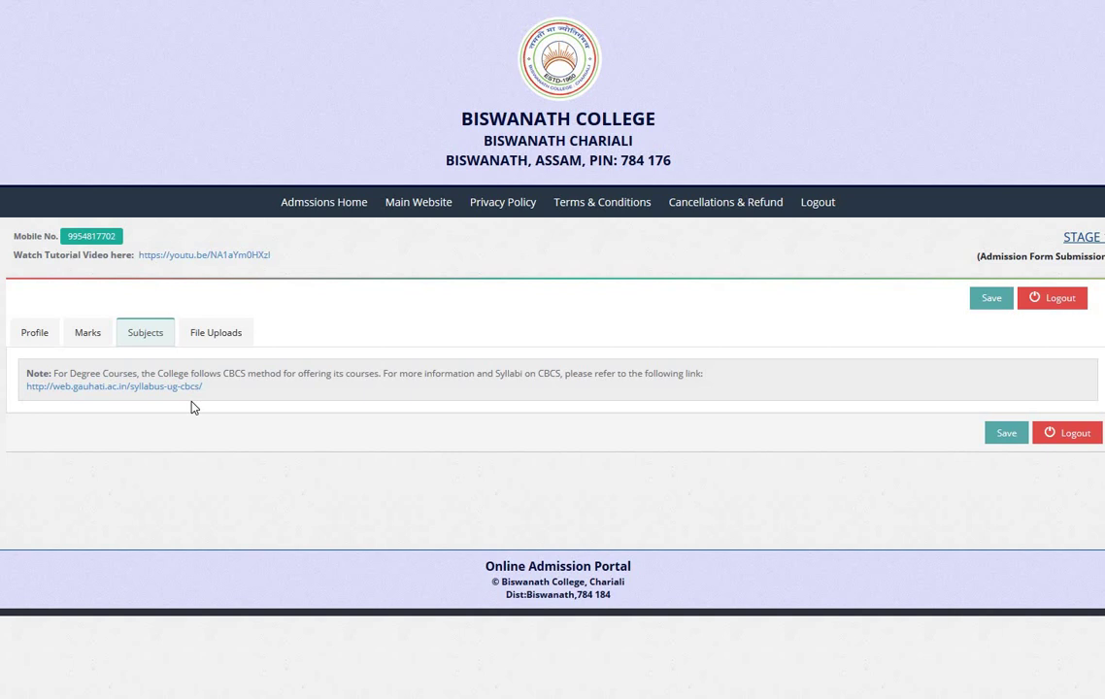
pyautogui.click(97, 338)
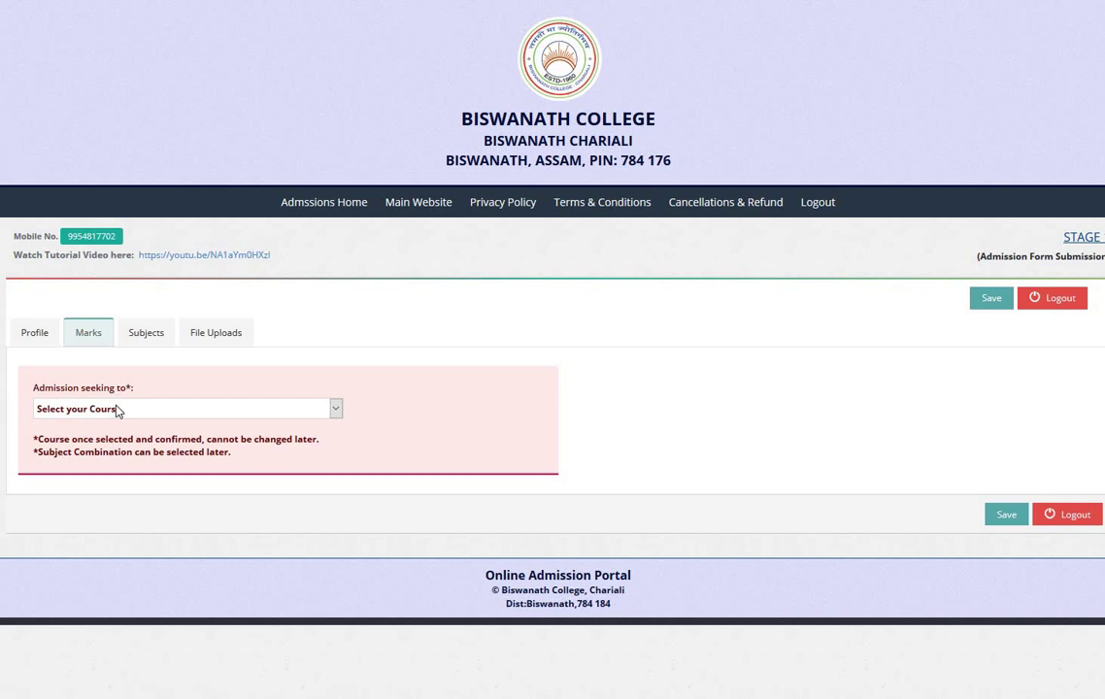
pyautogui.click(219, 336)
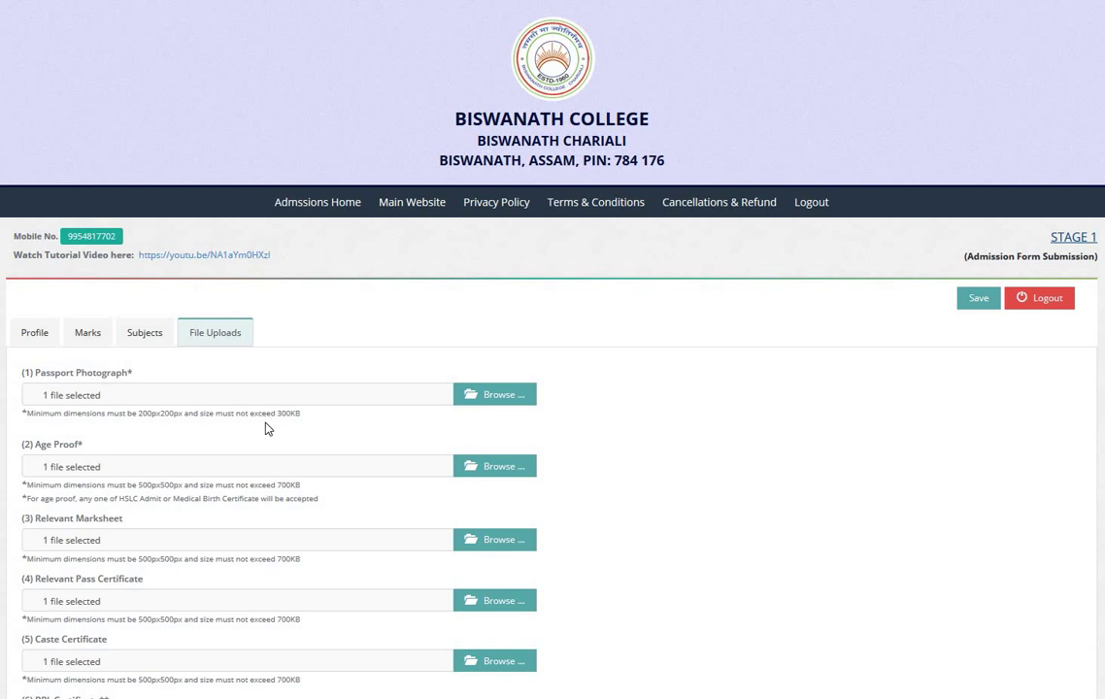
# Step: Return to the Profile section of the Stage 1 form
pyautogui.click(45, 341)
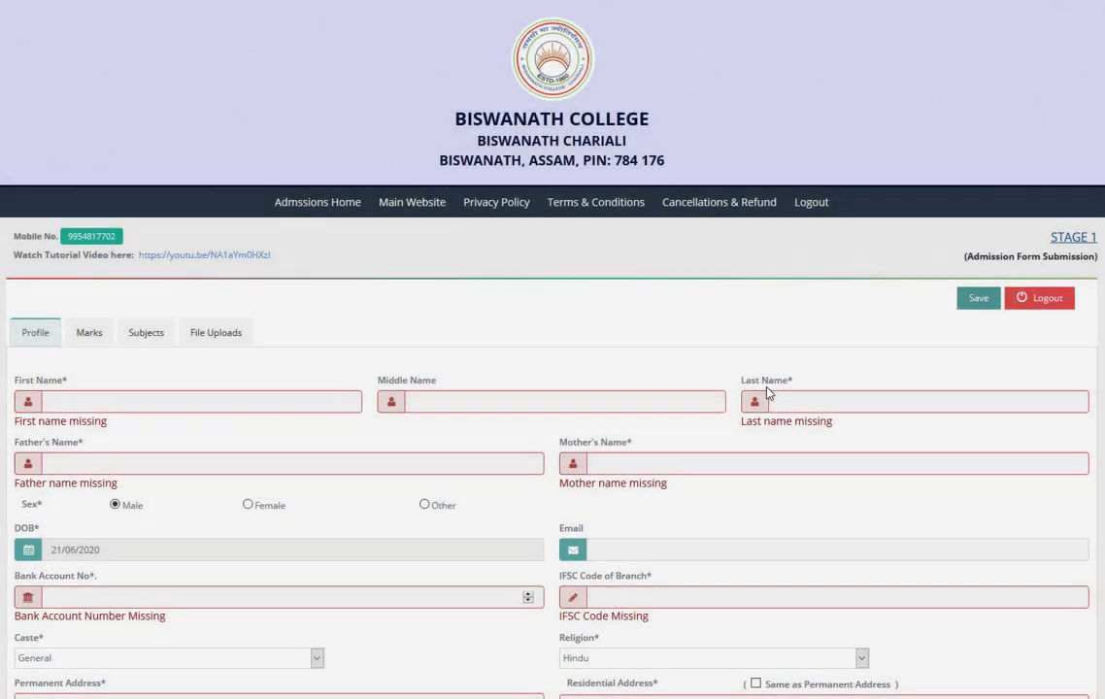
# Step: Fill first and last name with TEST and father's name with TESTTEST
pyautogui.scroll(-6, 335, 447)
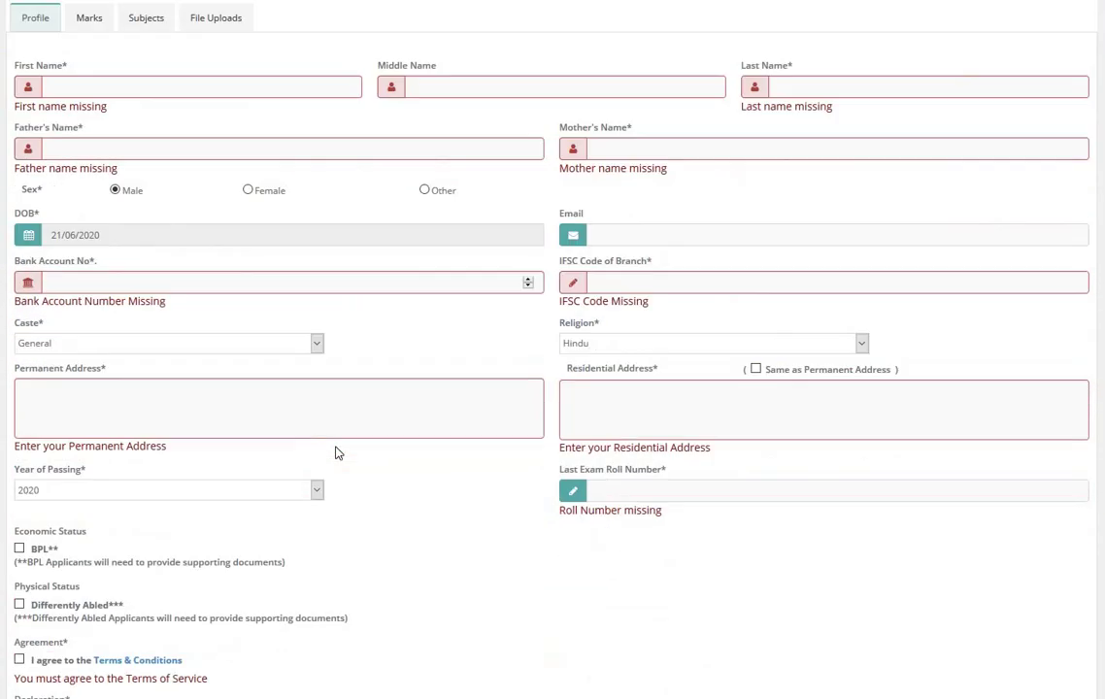
pyautogui.scroll(1, 354, 456)
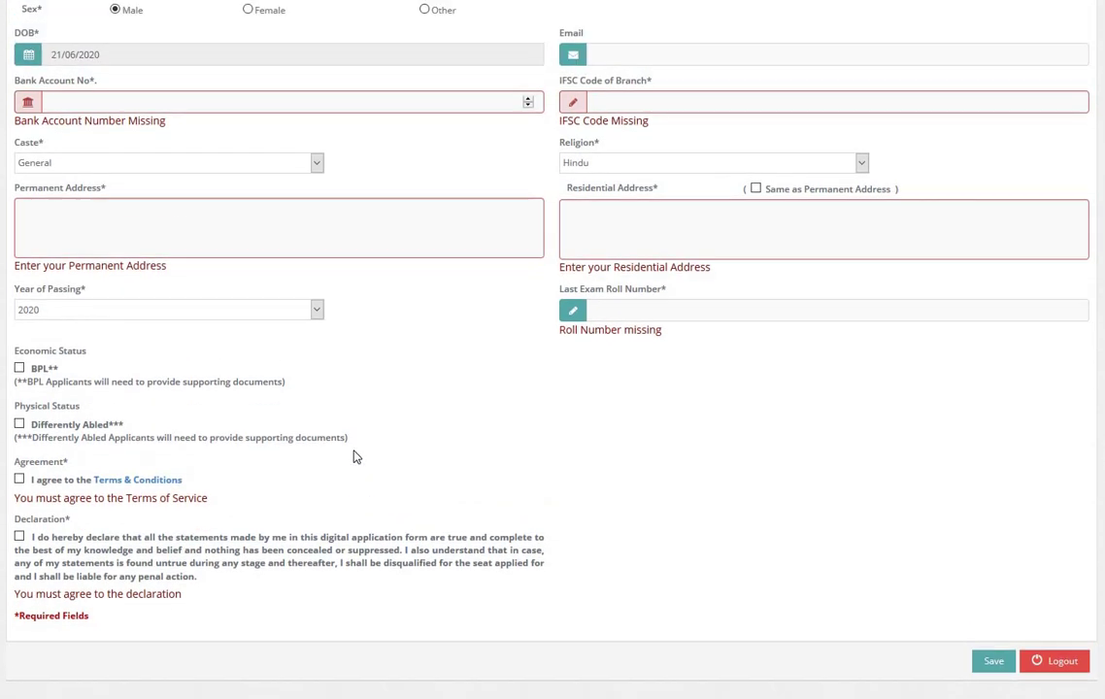
pyautogui.scroll(1, 354, 457)
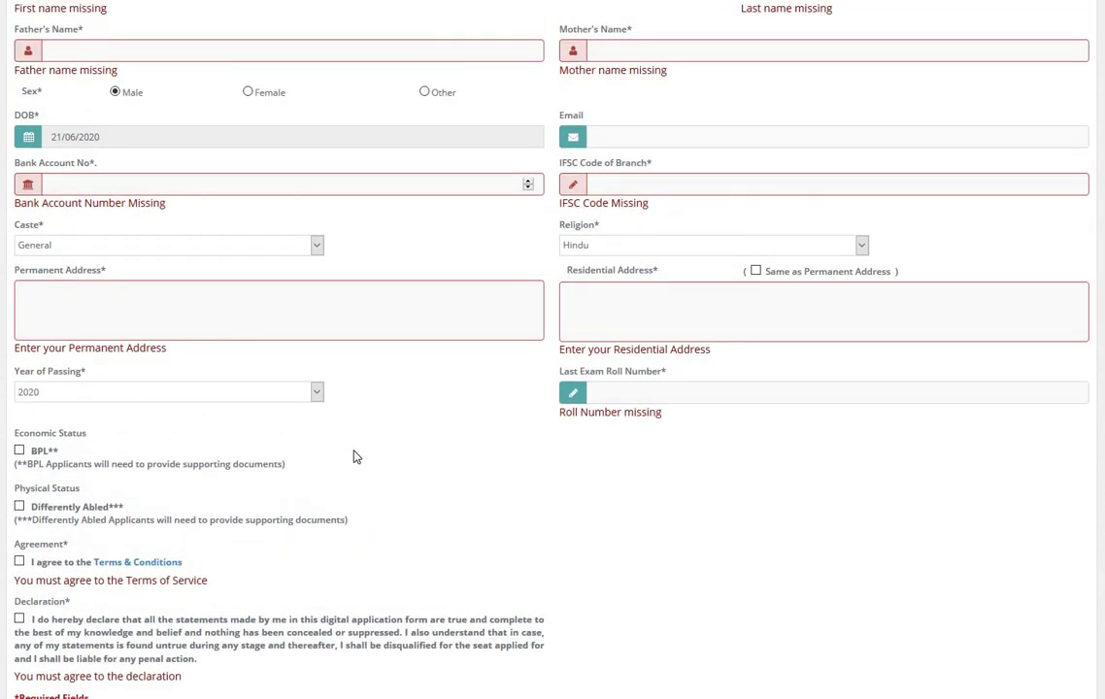
pyautogui.scroll(3, 354, 456)
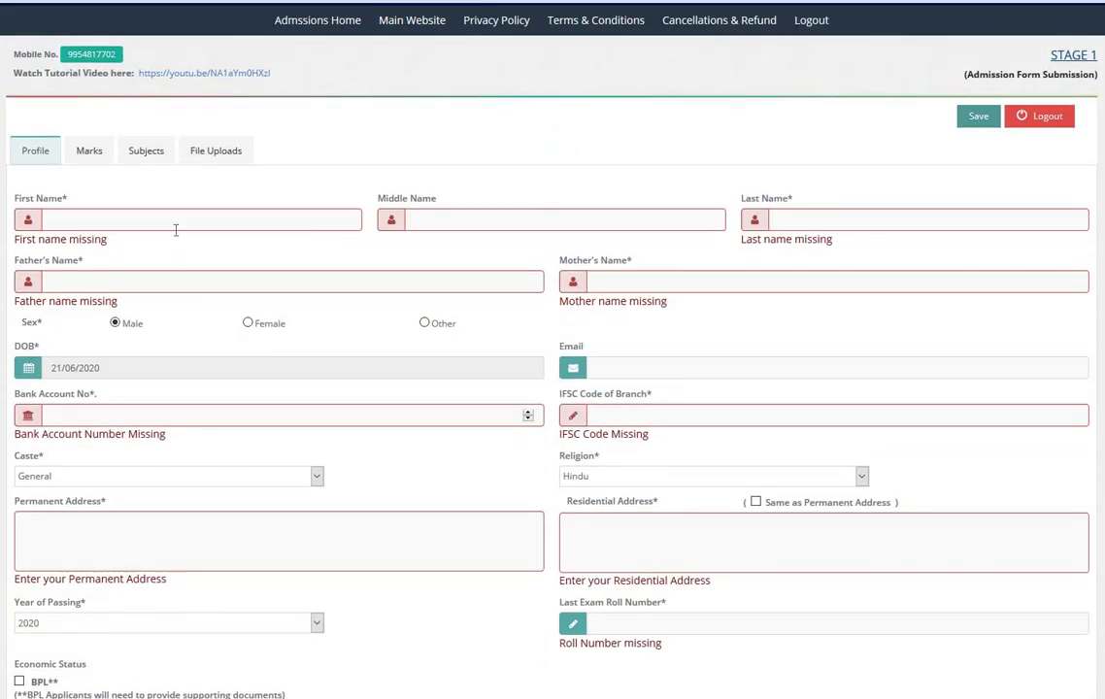
pyautogui.click(176, 219)
pyautogui.write('TEST')
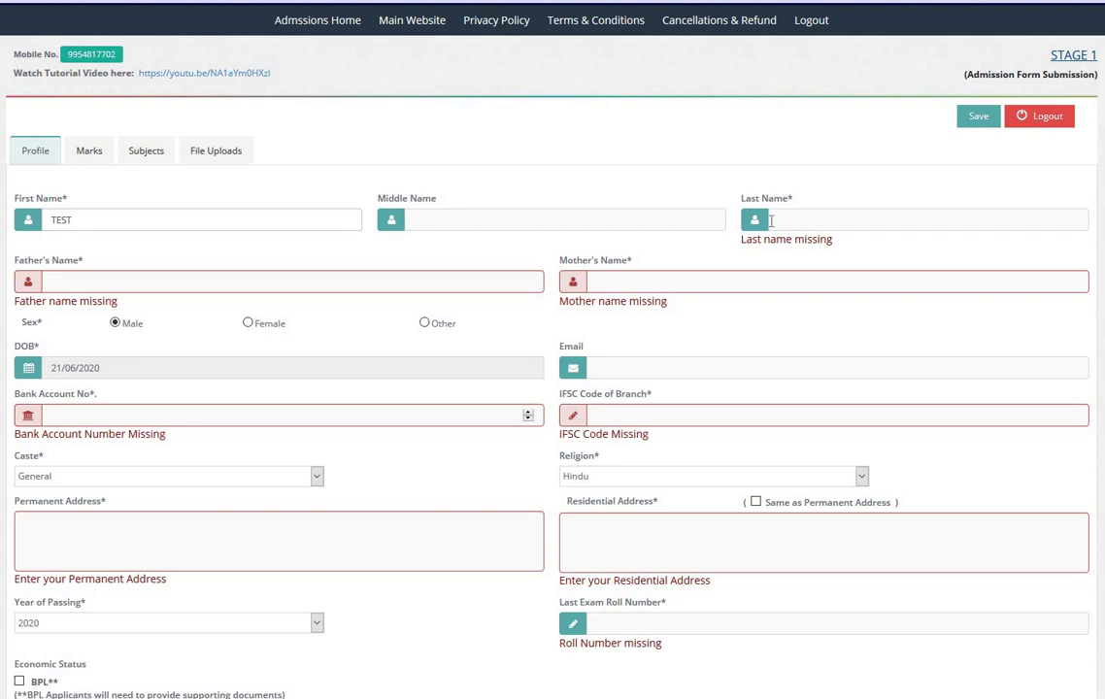
pyautogui.click(786, 220)
pyautogui.write('TEST')
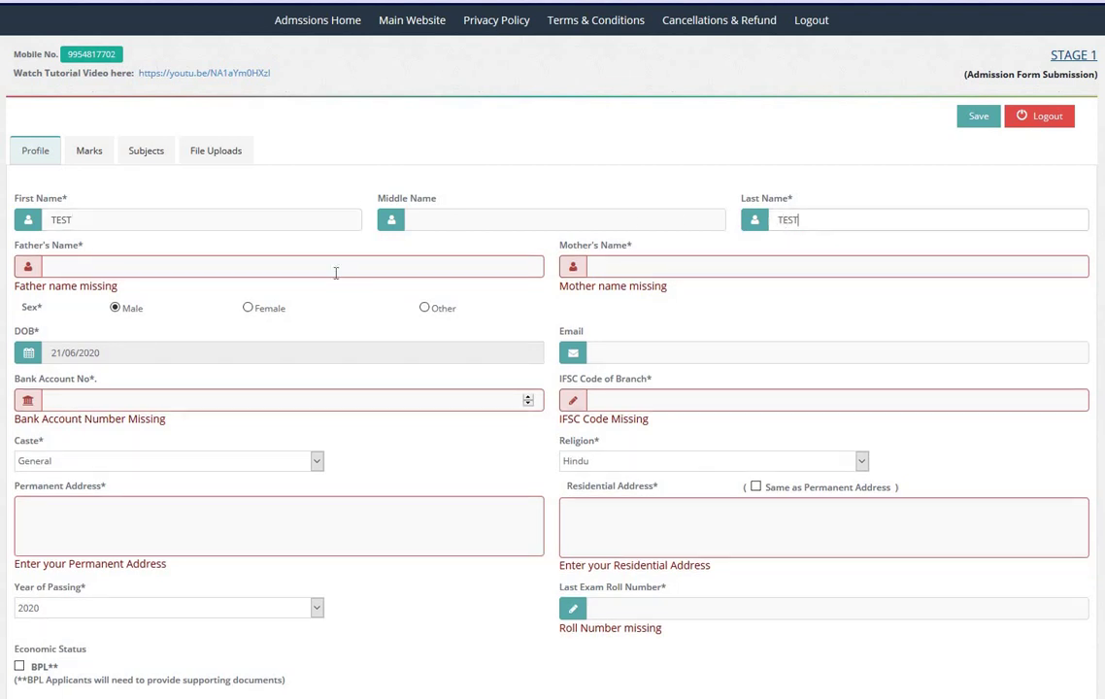
pyautogui.click(335, 272)
pyautogui.write('TEST')
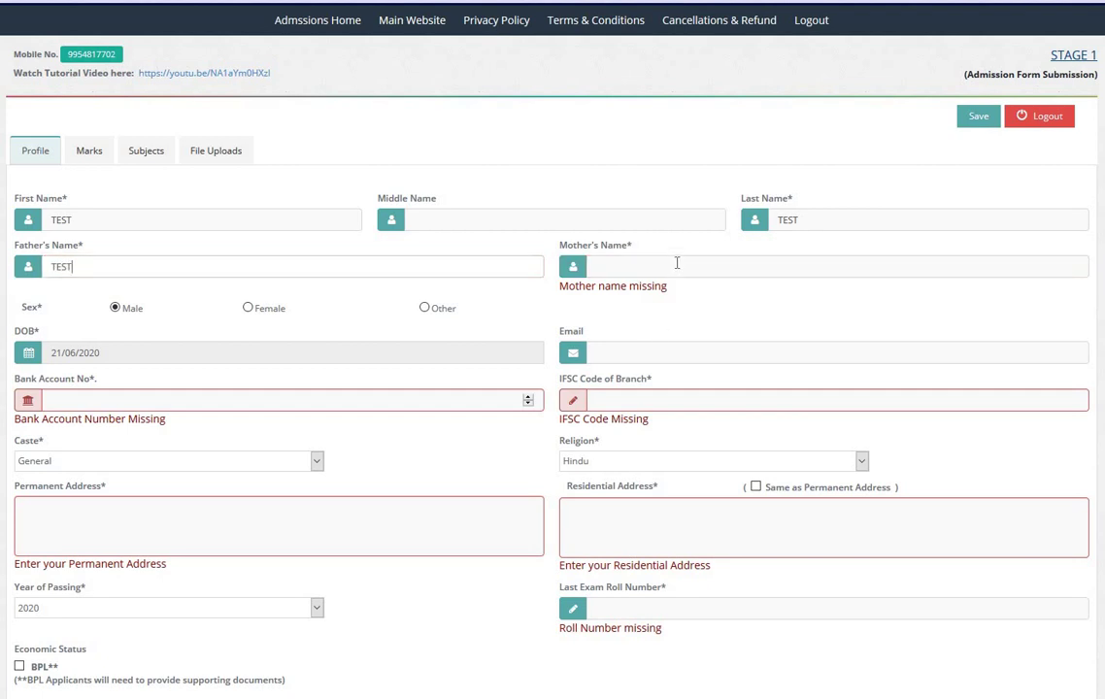
pyautogui.write('TEST')
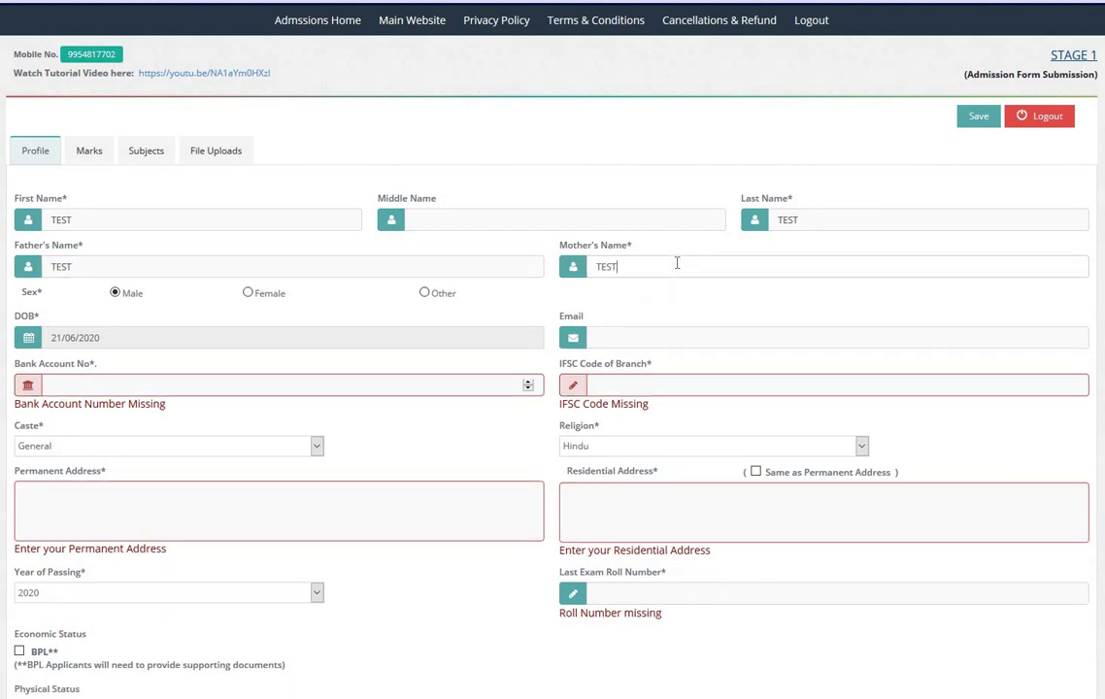
# Step: Pick 15 April 2010 as the date of birth in the calendar
pyautogui.click(328, 335)
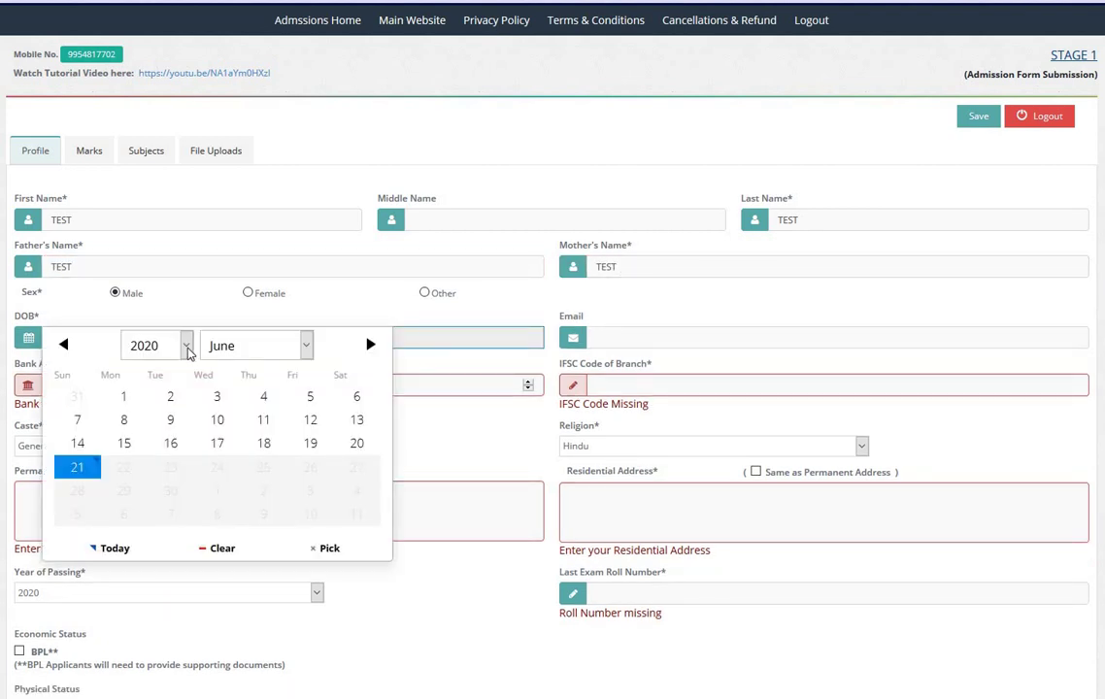
pyautogui.click(180, 345)
pyautogui.scroll(3, 160, 415)
pyautogui.scroll(1, 161, 418)
pyautogui.scroll(-3, 146, 485)
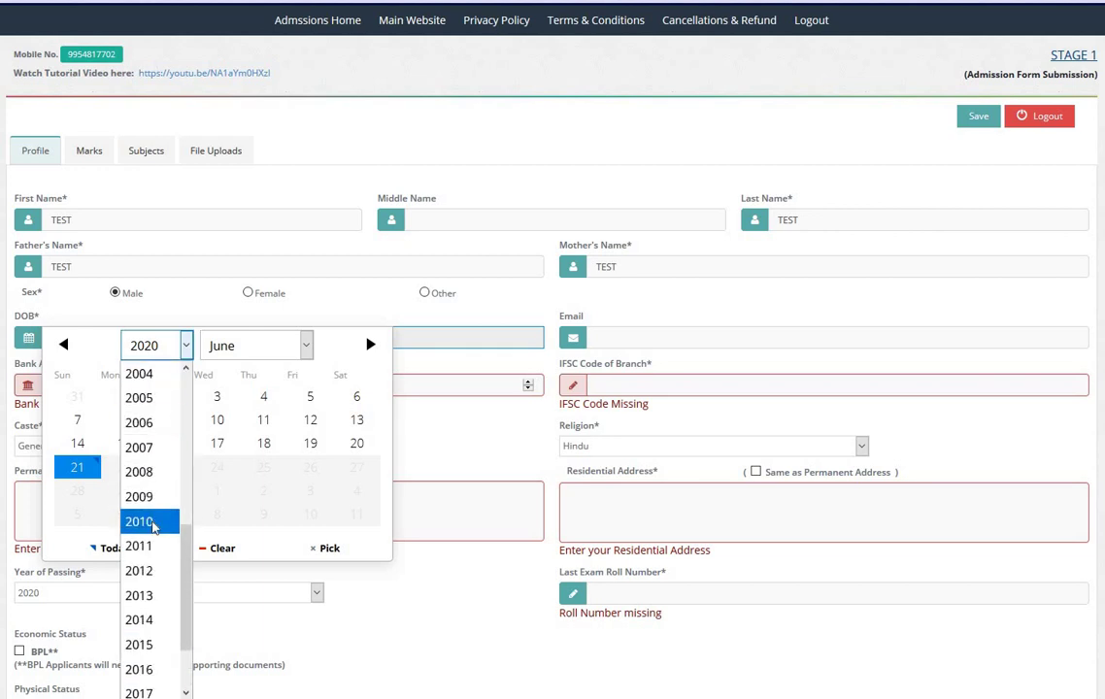
pyautogui.click(152, 525)
pyautogui.click(233, 346)
pyautogui.click(227, 452)
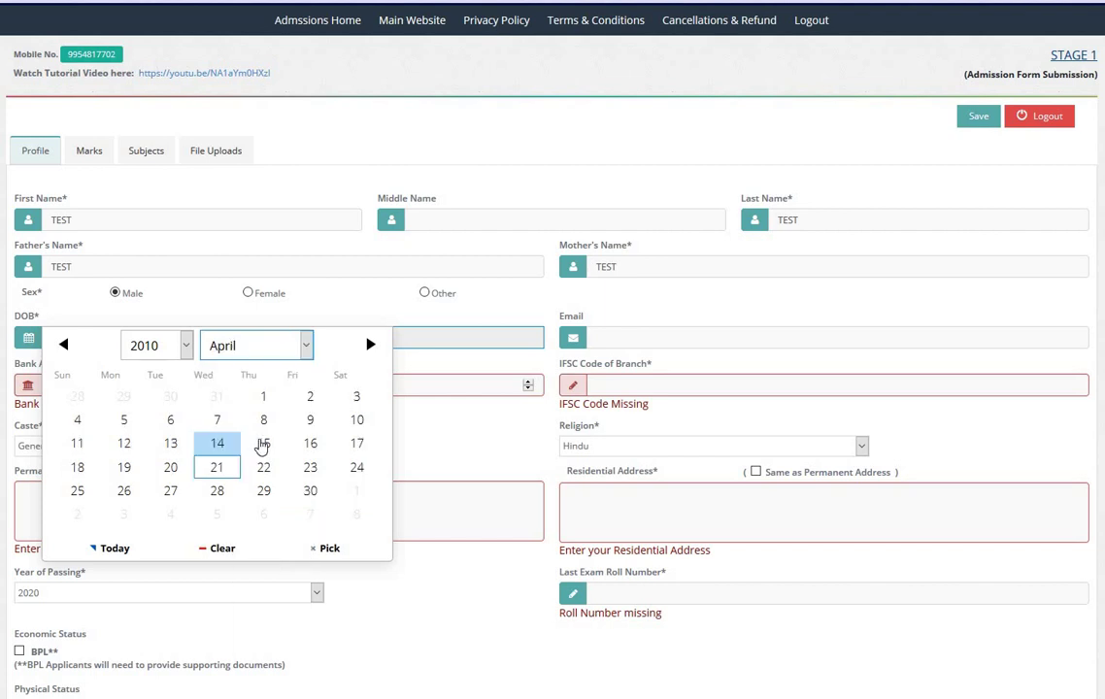
pyautogui.click(263, 444)
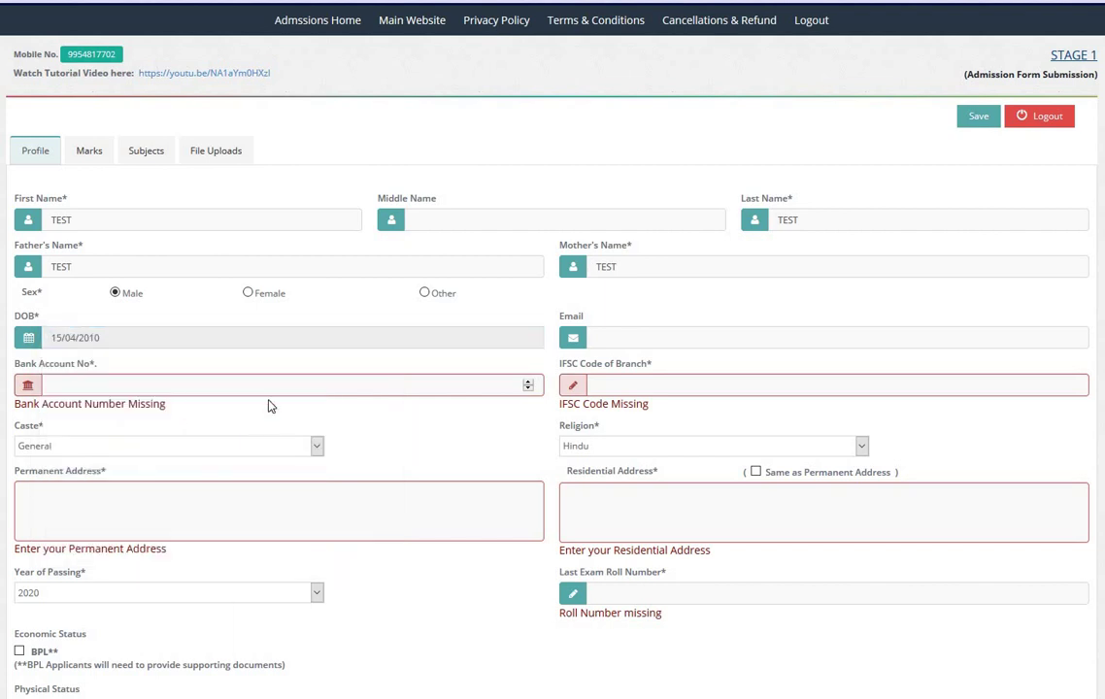
# Step: Reopen the date of birth calendar to confirm 15/04/2010 stays selected
pyautogui.click(240, 339)
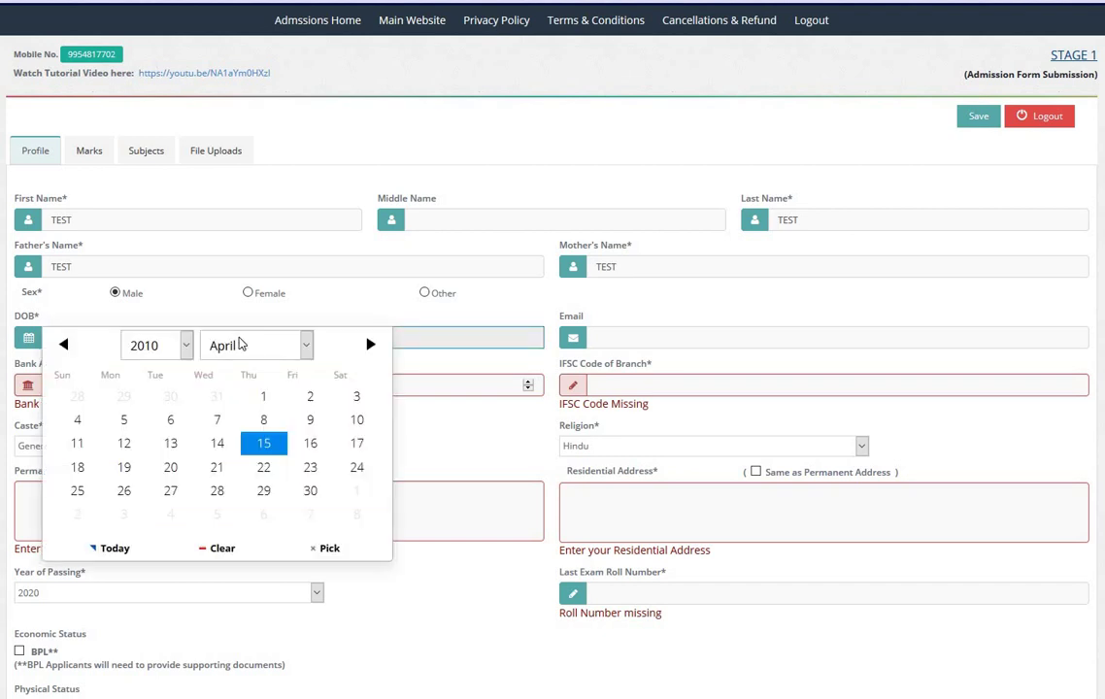
pyautogui.click(44, 335)
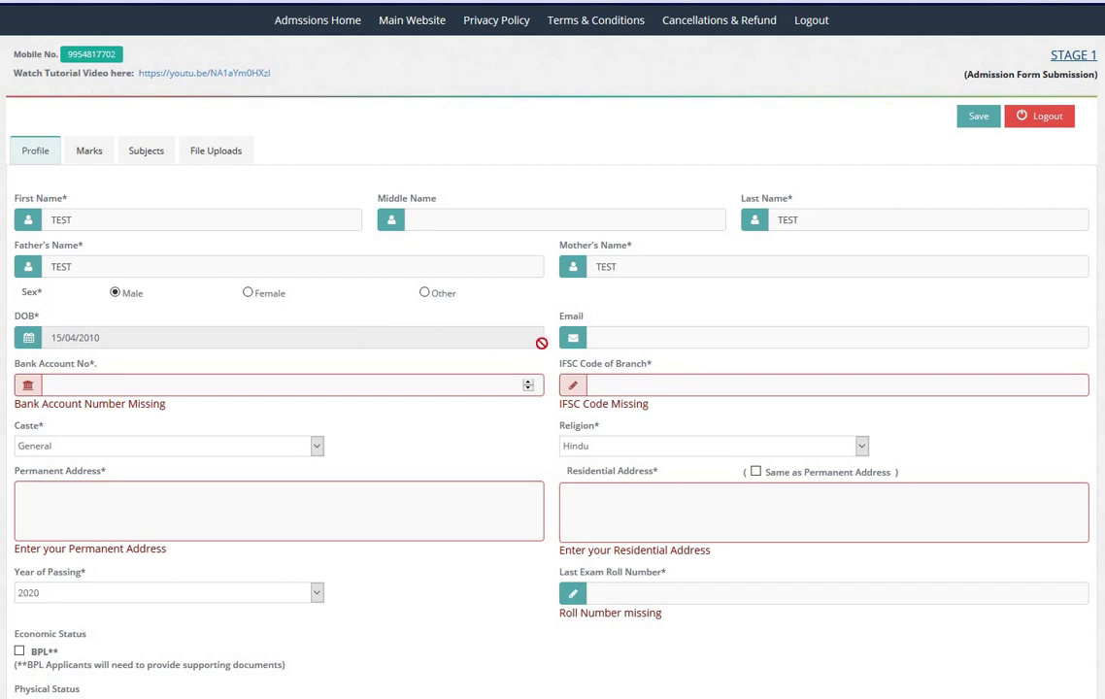
pyautogui.click(541, 342)
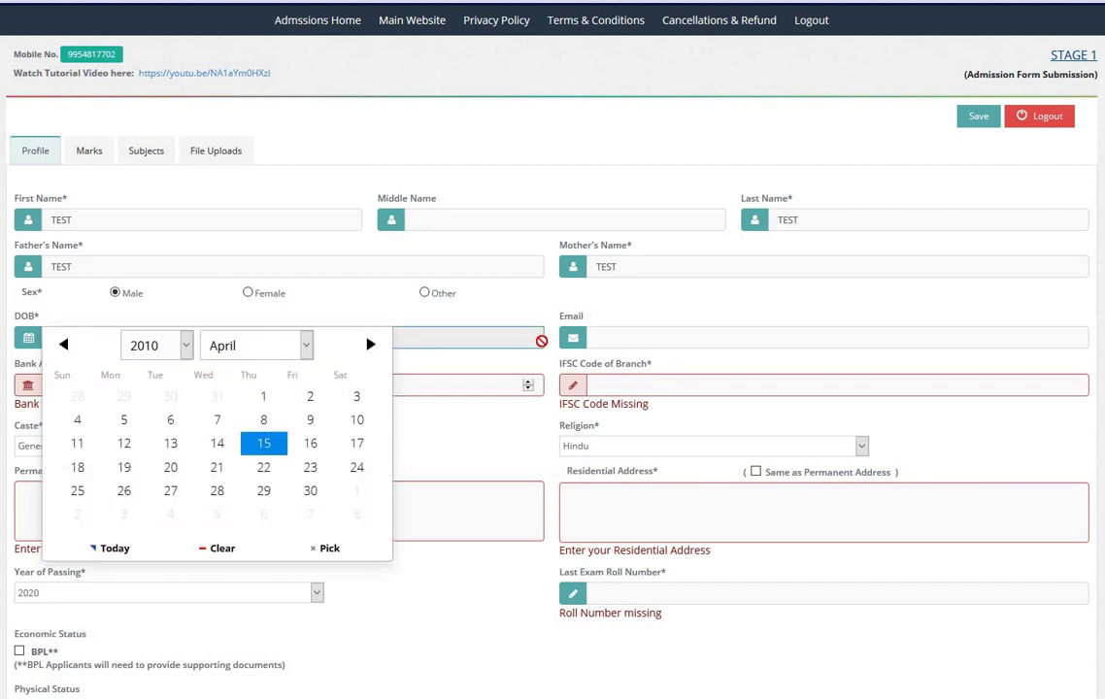
pyautogui.click(605, 338)
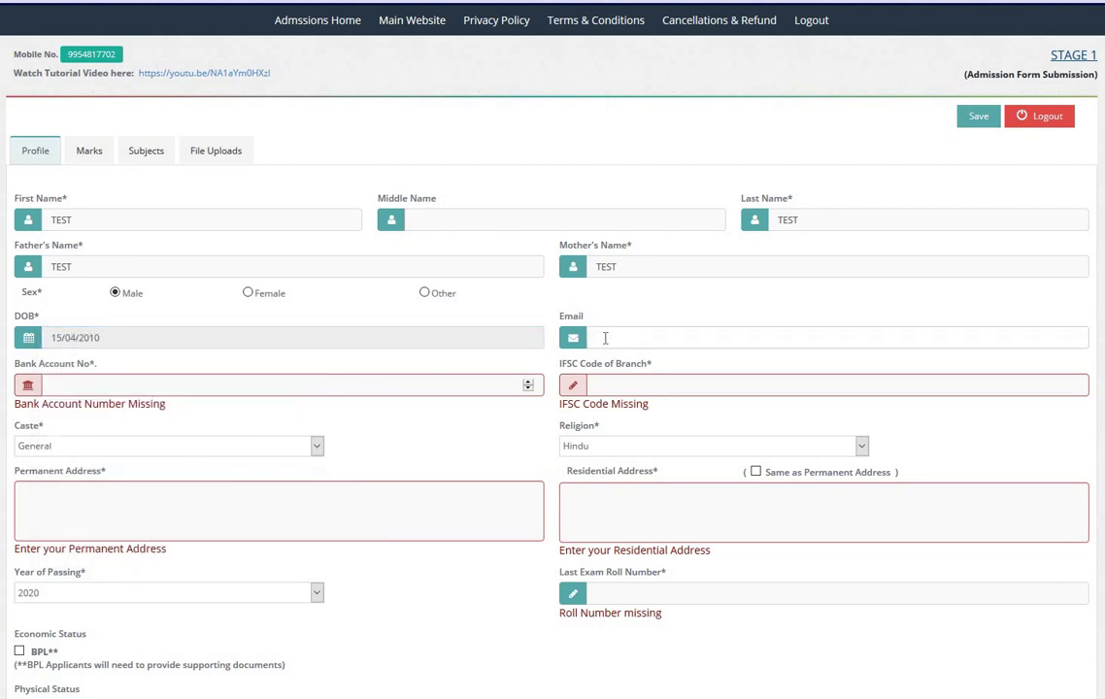
# Step: Enter the bank account number and IFSC code ABCD2134, leaving caste as General
pyautogui.click(191, 382)
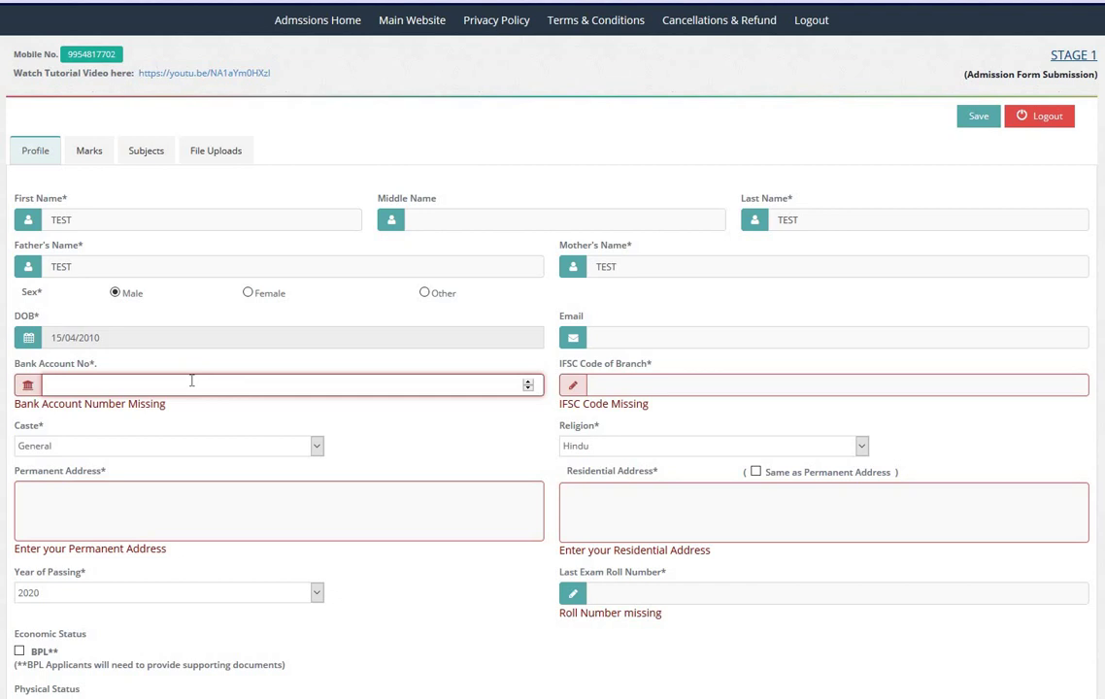
pyautogui.write('12345678')
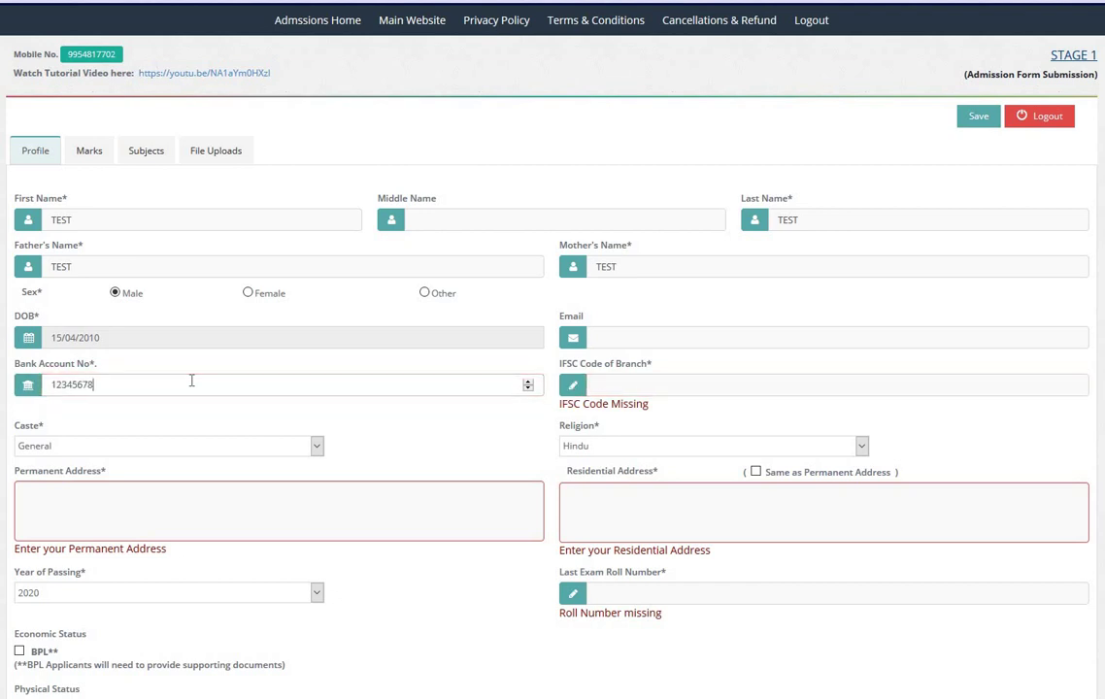
pyautogui.write('0')
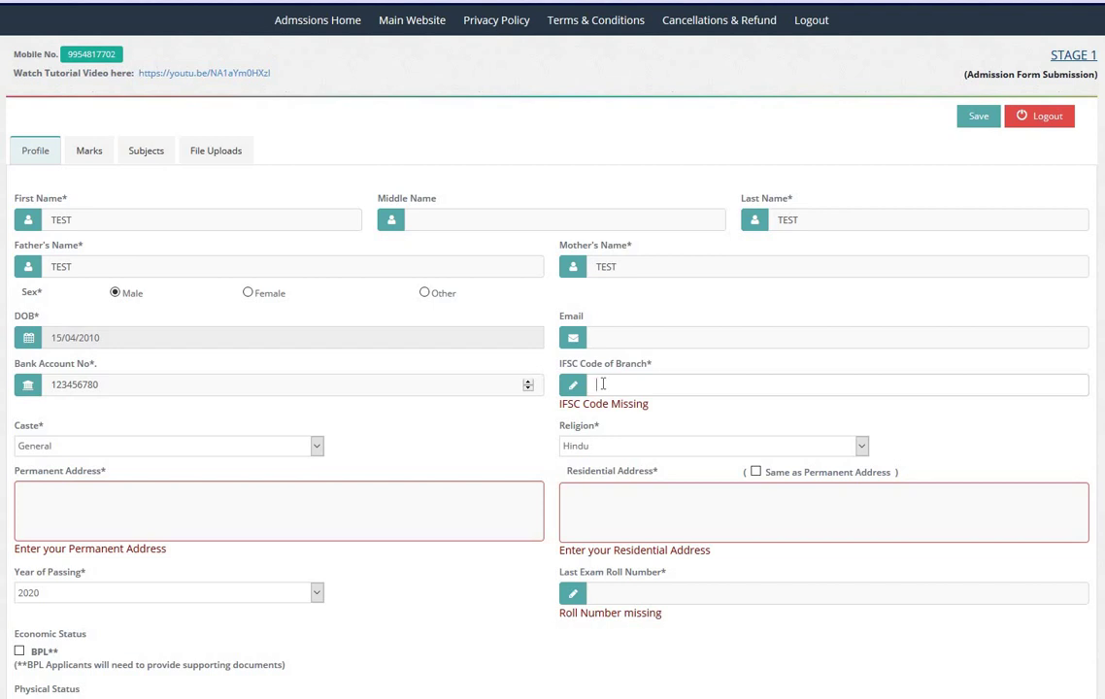
pyautogui.write('ABCD')
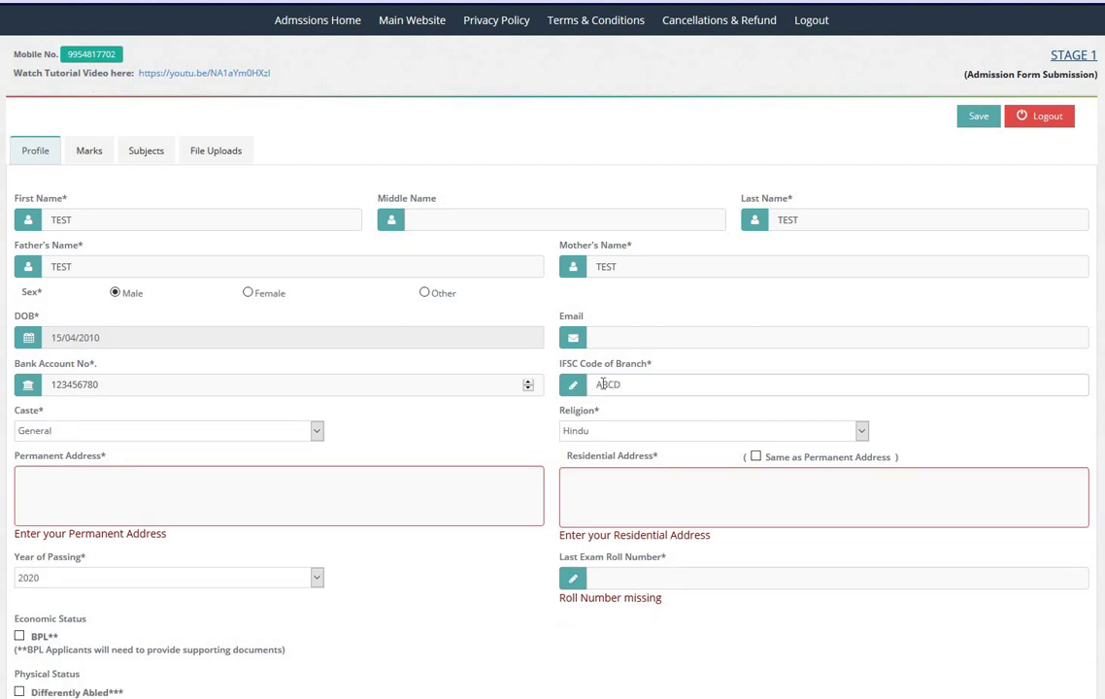
pyautogui.write('2134')
pyautogui.click(233, 434)
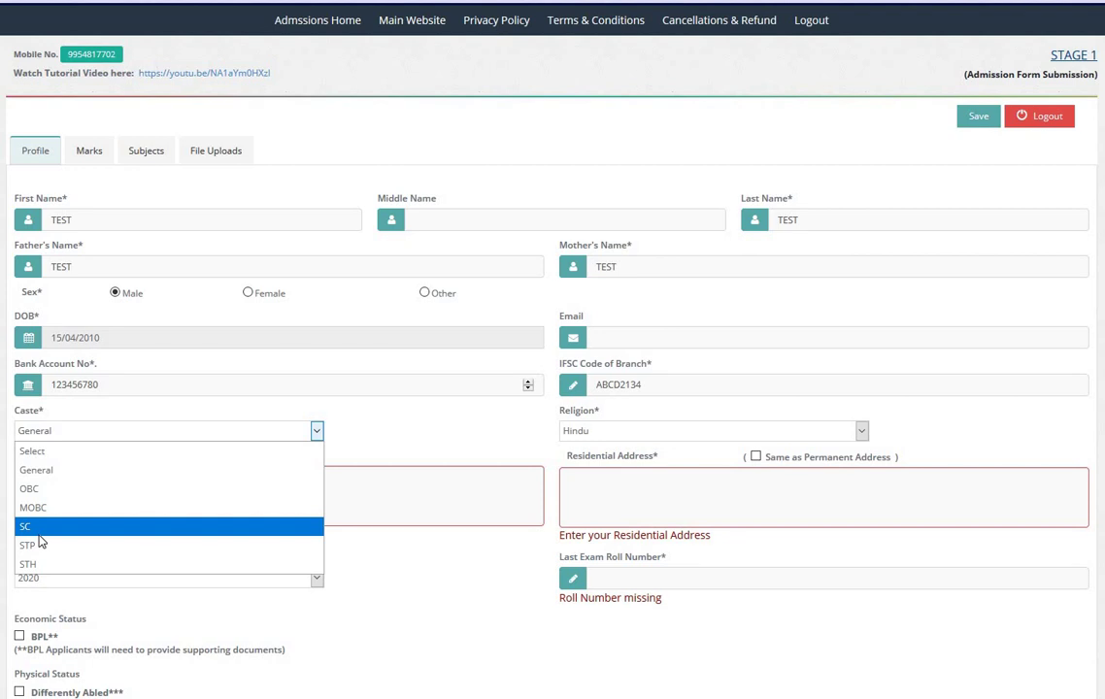
pyautogui.click(217, 229)
pyautogui.click(216, 151)
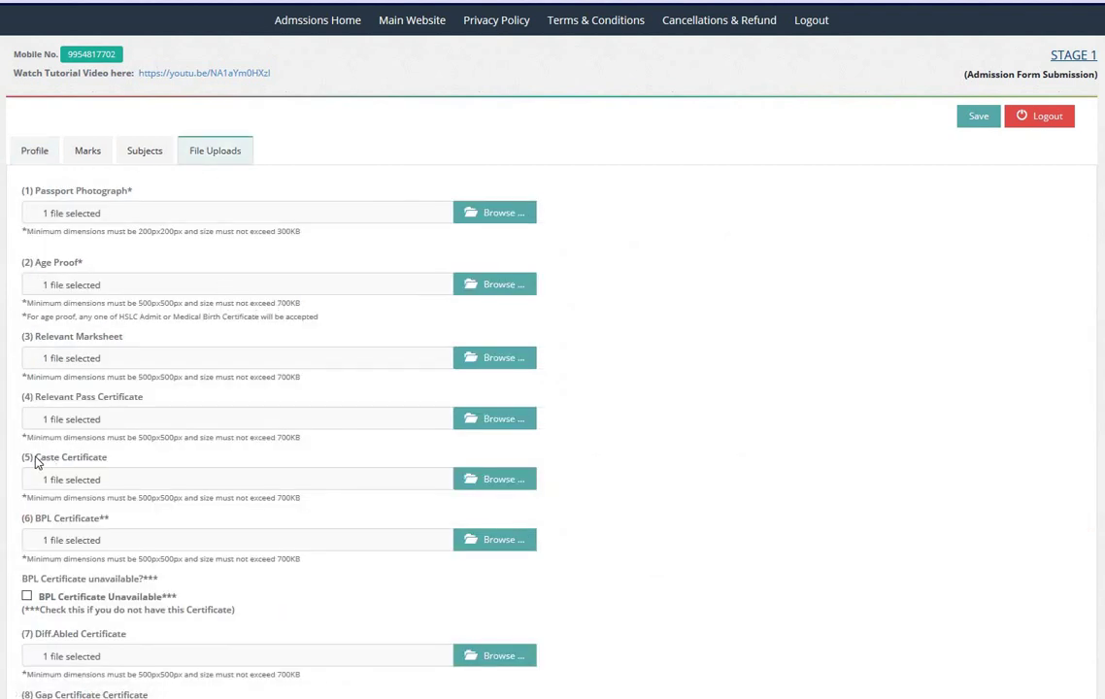
pyautogui.moveTo(34, 463); pyautogui.dragTo(121, 465)
pyautogui.click(121, 465)
pyautogui.click(39, 153)
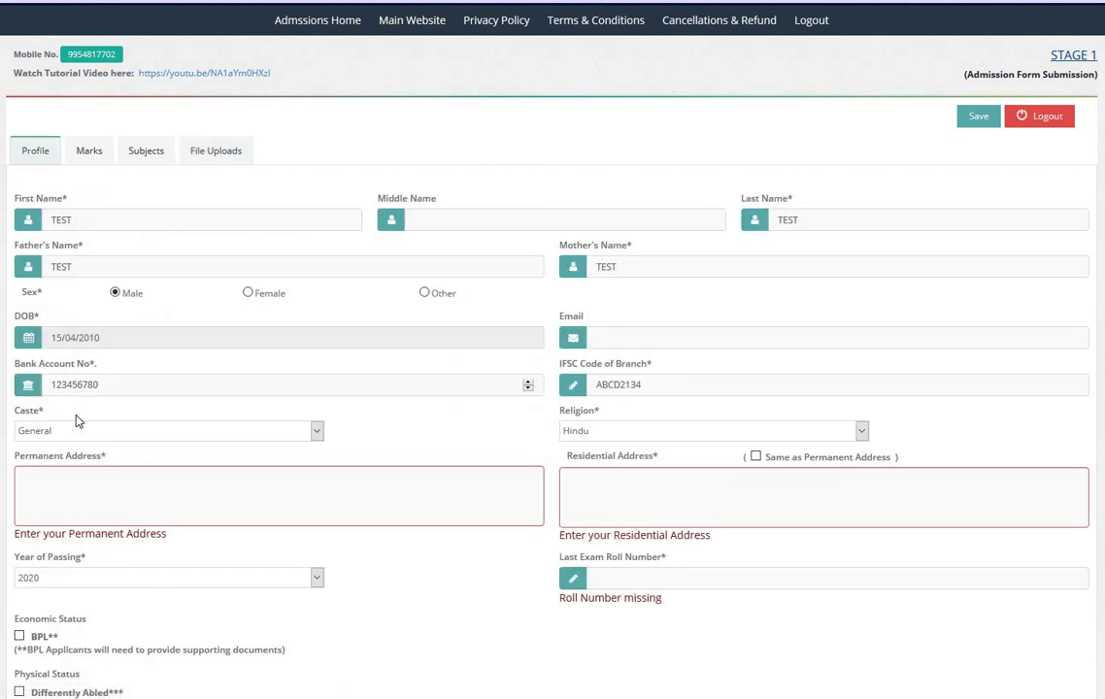
pyautogui.scroll(-2, 80, 423)
pyautogui.scroll(-1, 80, 422)
pyautogui.scroll(2, 116, 294)
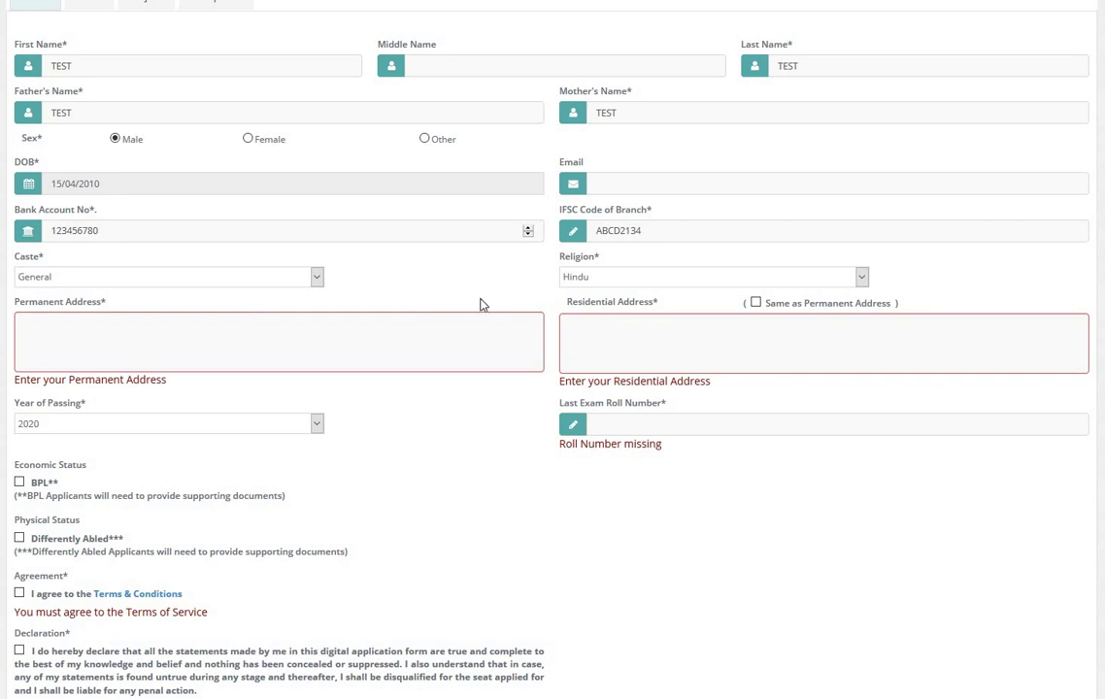
# Step: Keep religion Hindu and set permanent and residential address to TEST ADDRESS
pyautogui.click(578, 279)
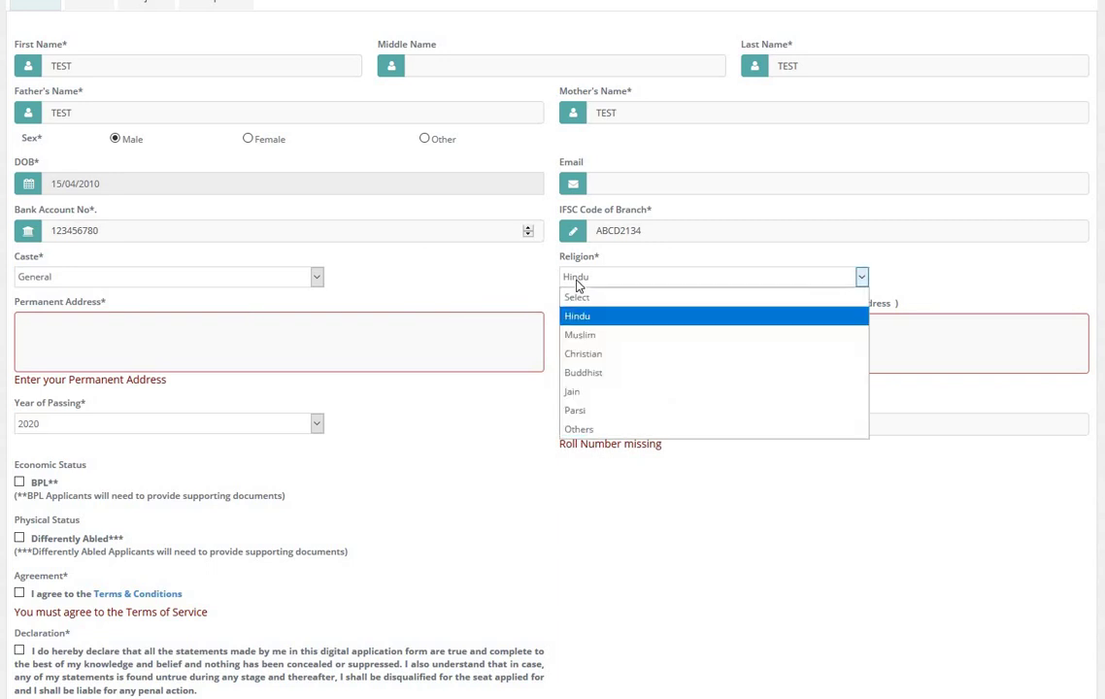
pyautogui.click(577, 281)
pyautogui.click(178, 359)
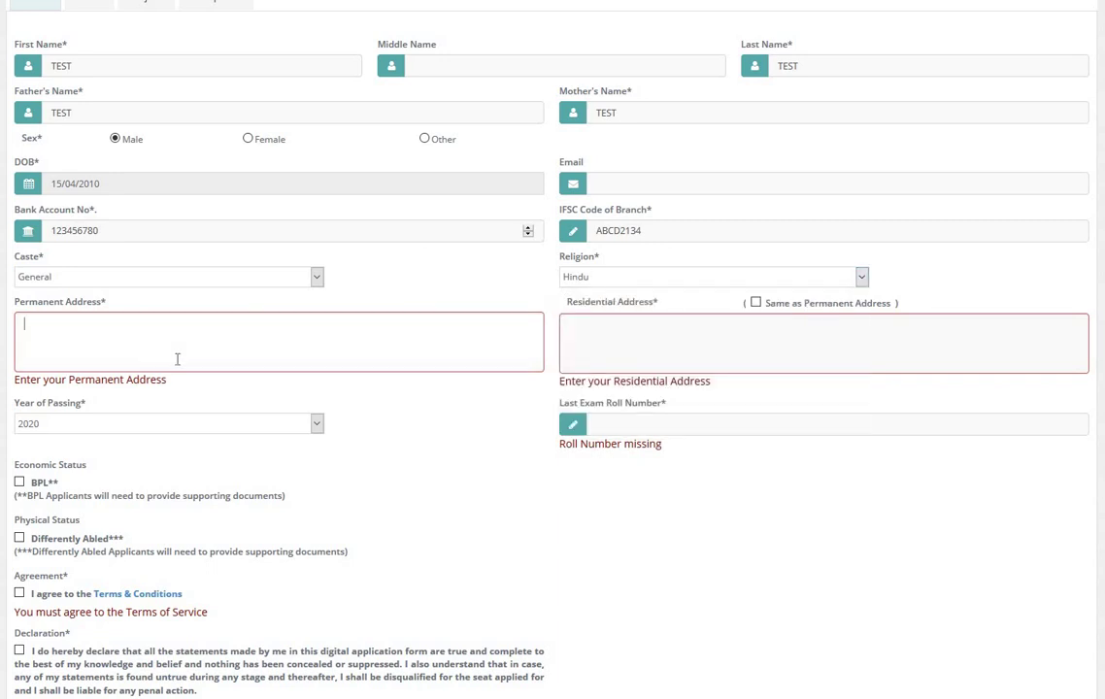
pyautogui.write('TEST')
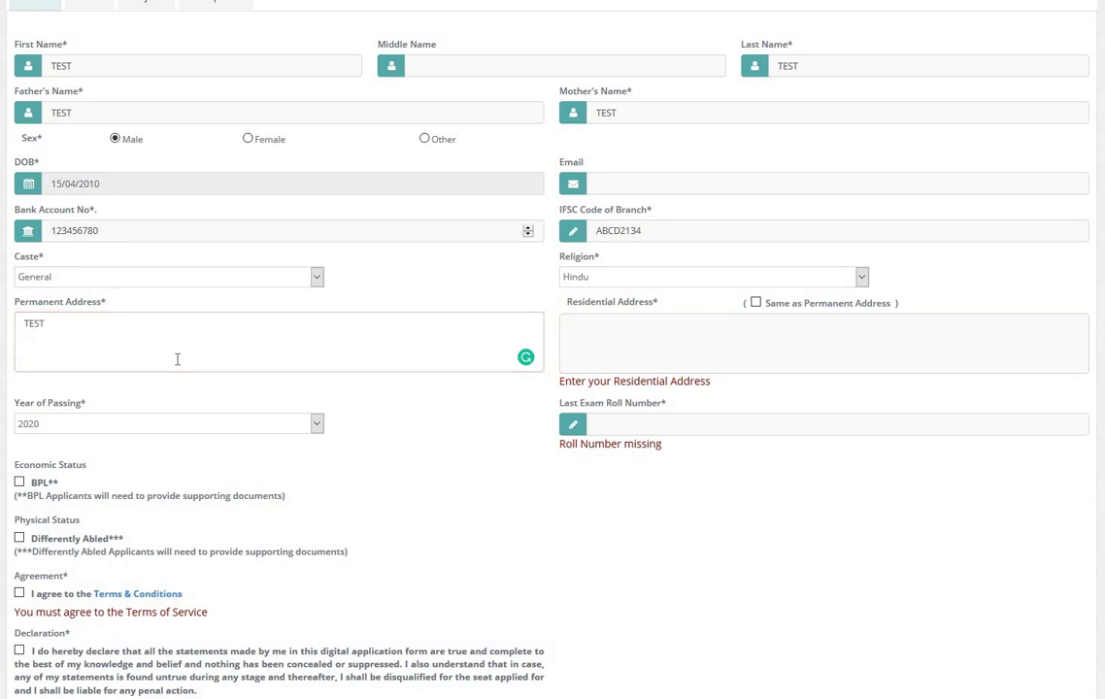
pyautogui.write(' ADRESS')
pyautogui.click(817, 309)
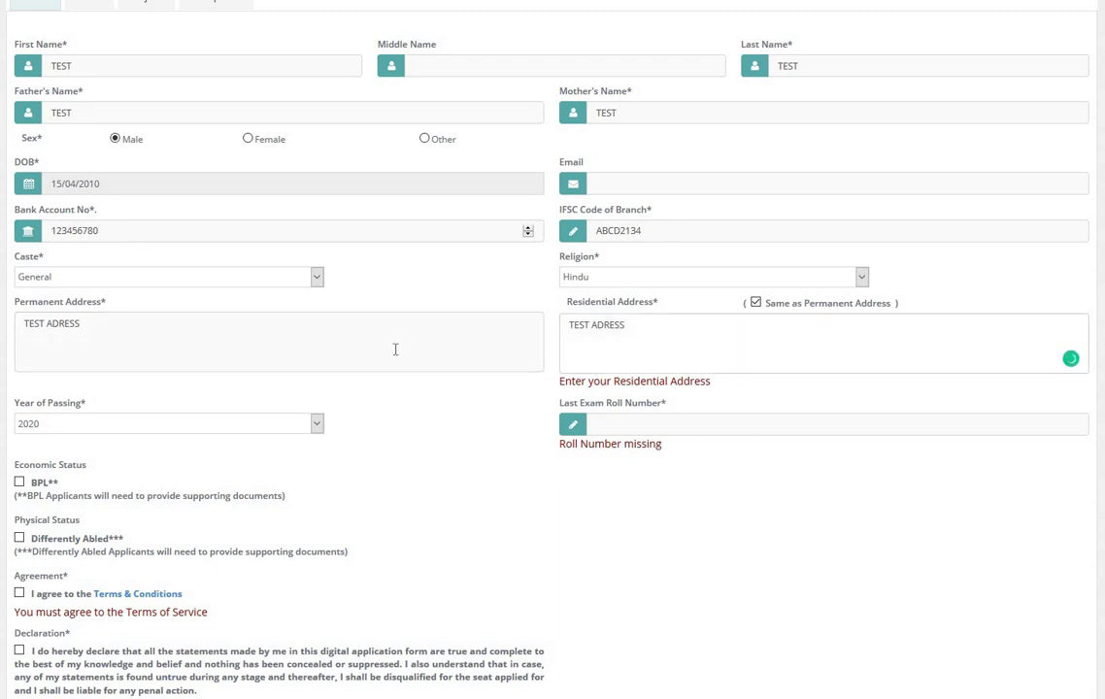
pyautogui.click(60, 323)
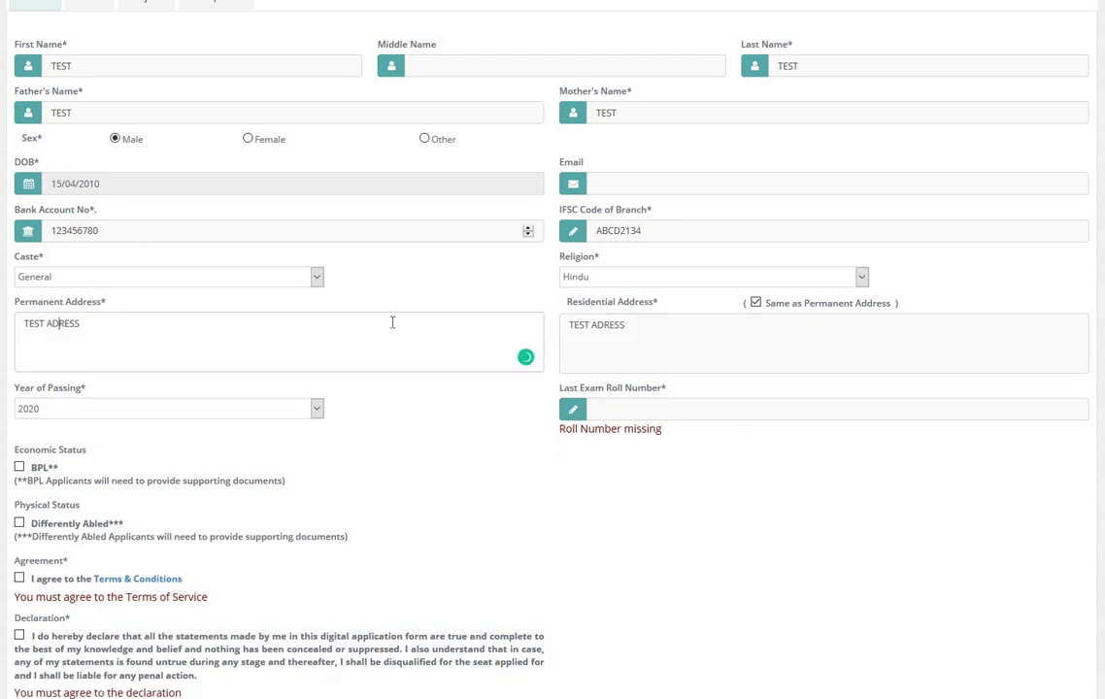
pyautogui.write('D')
pyautogui.doubleClick(796, 304)
pyautogui.click(108, 410)
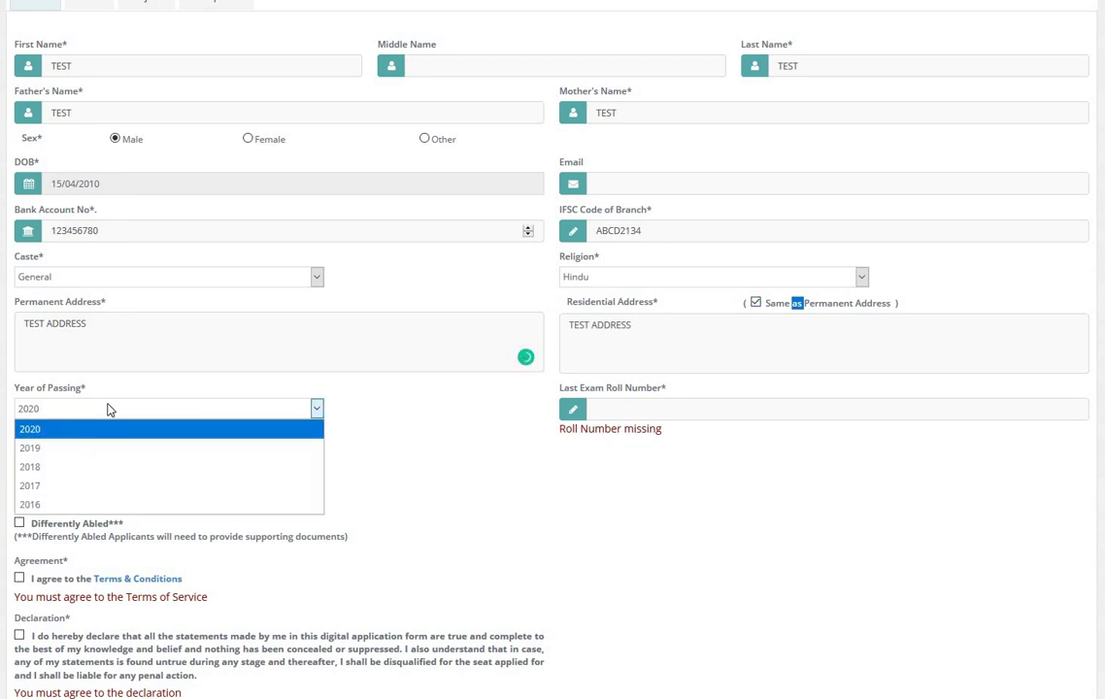
# Step: Keep 2020 as year of passing and enter the last exam roll number
pyautogui.click(108, 410)
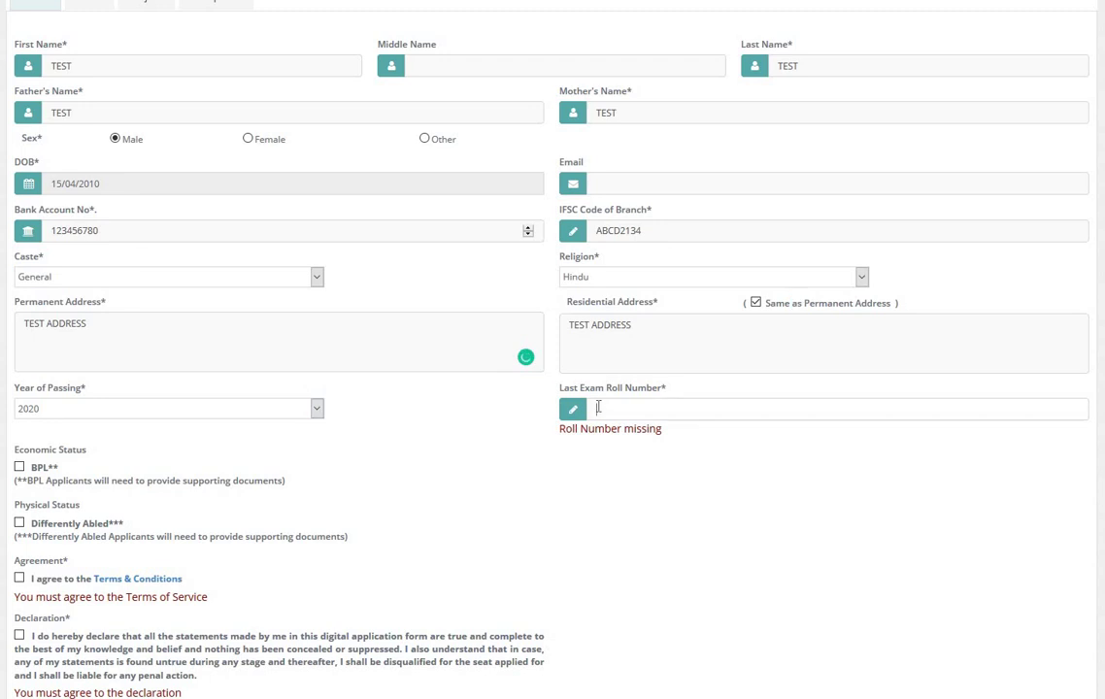
pyautogui.click(598, 408)
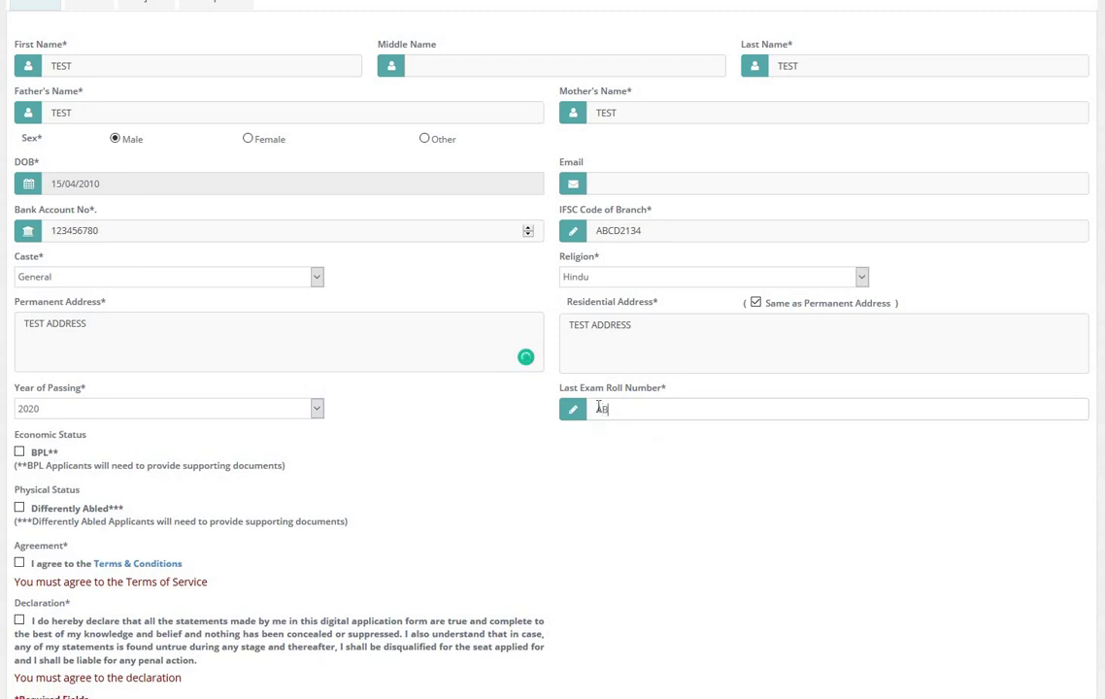
pyautogui.write('ABCD 1234')
pyautogui.moveTo(36, 508); pyautogui.dragTo(124, 519)
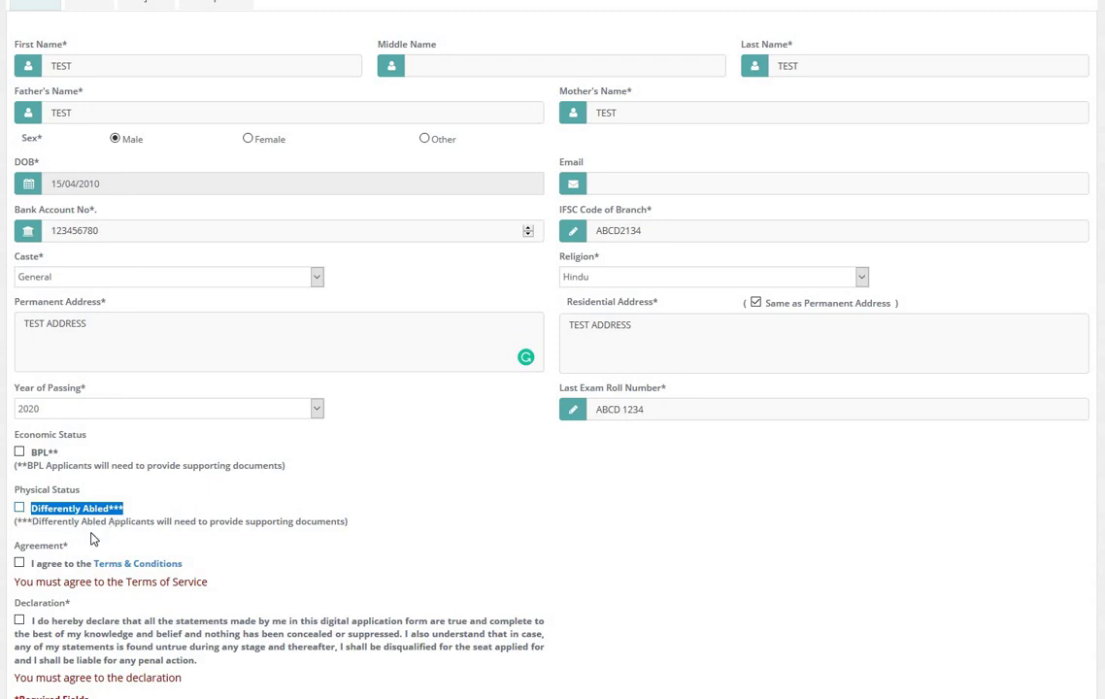
# Step: Read and agree to the Terms & Conditions, then accept the Declaration
pyautogui.click(39, 569)
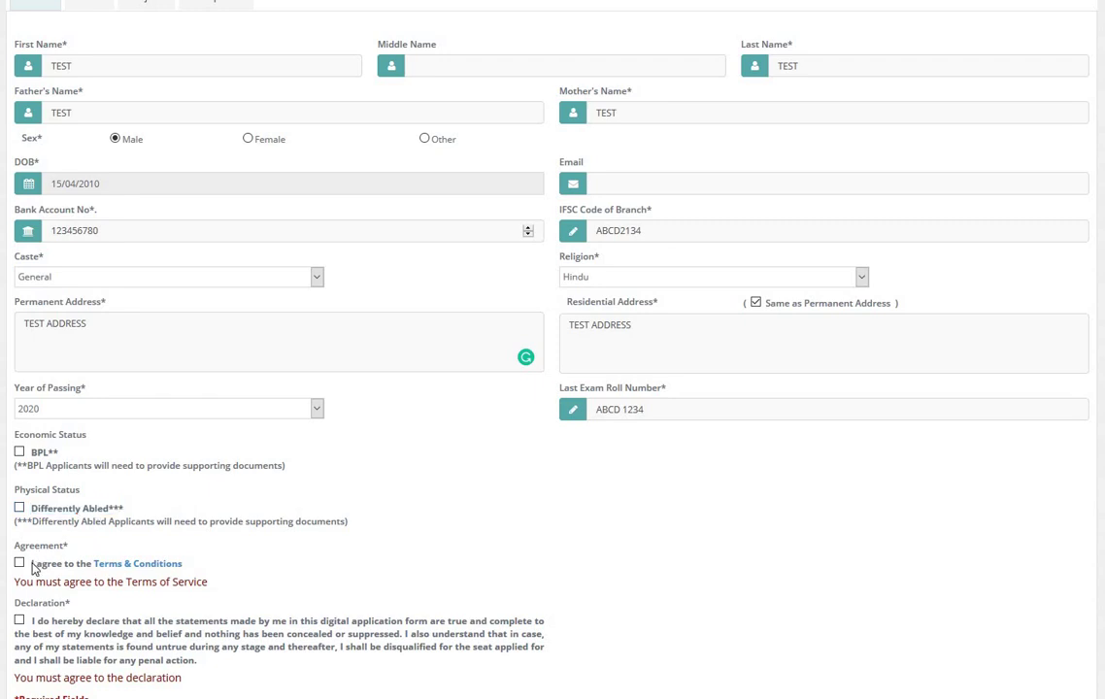
pyautogui.click(127, 572)
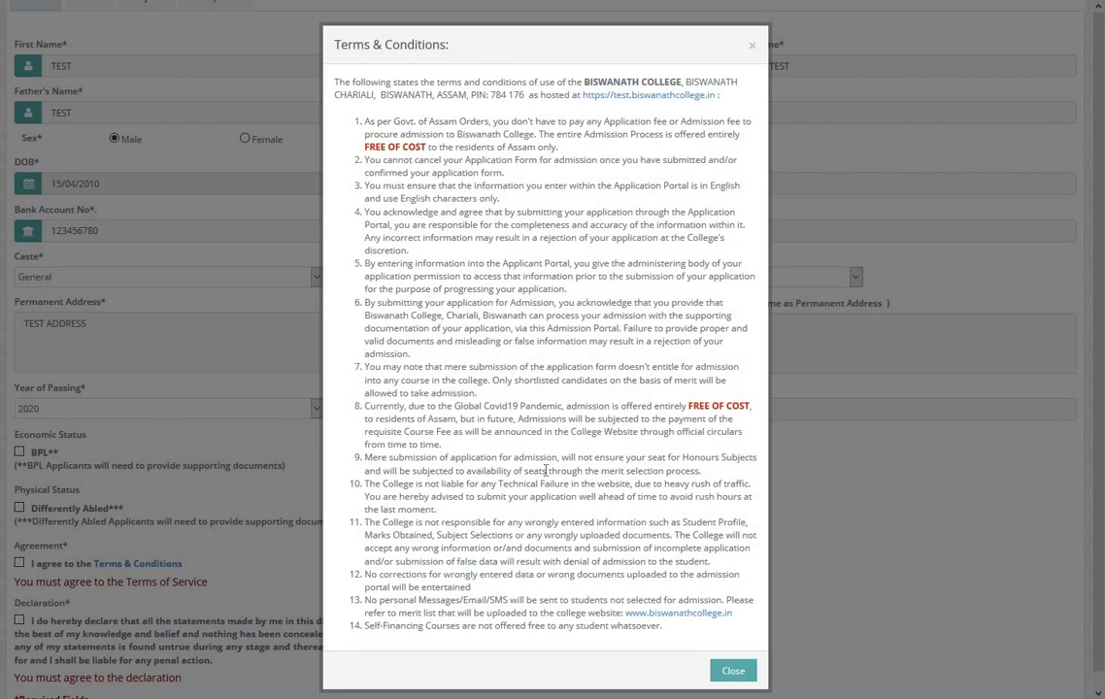
pyautogui.click(51, 575)
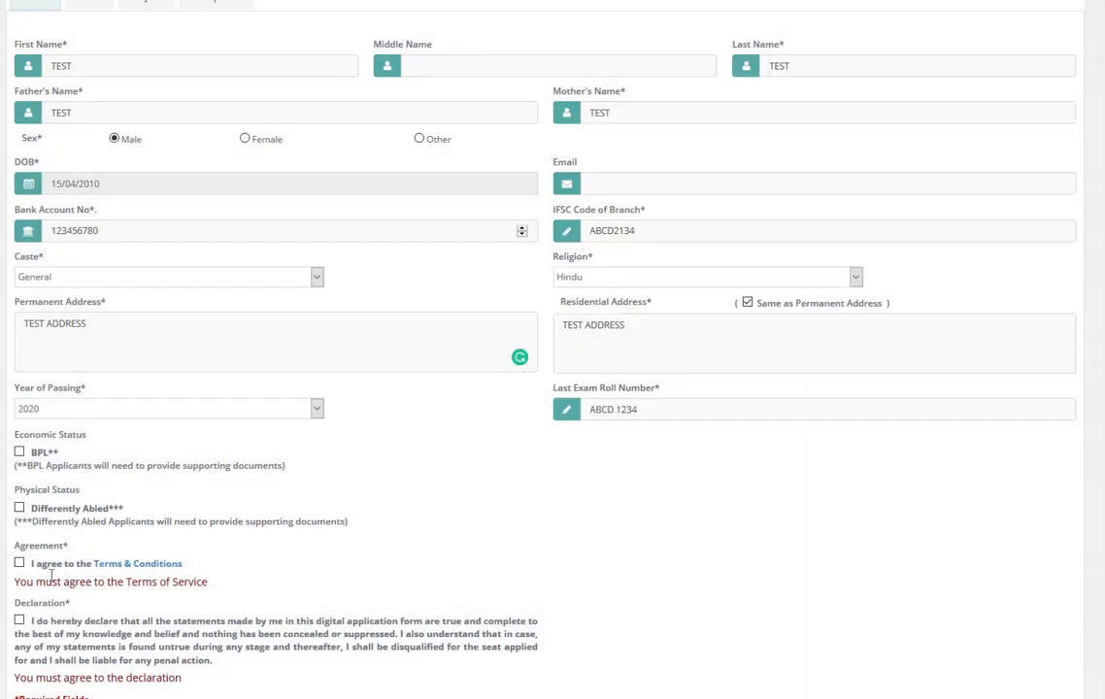
pyautogui.click(20, 563)
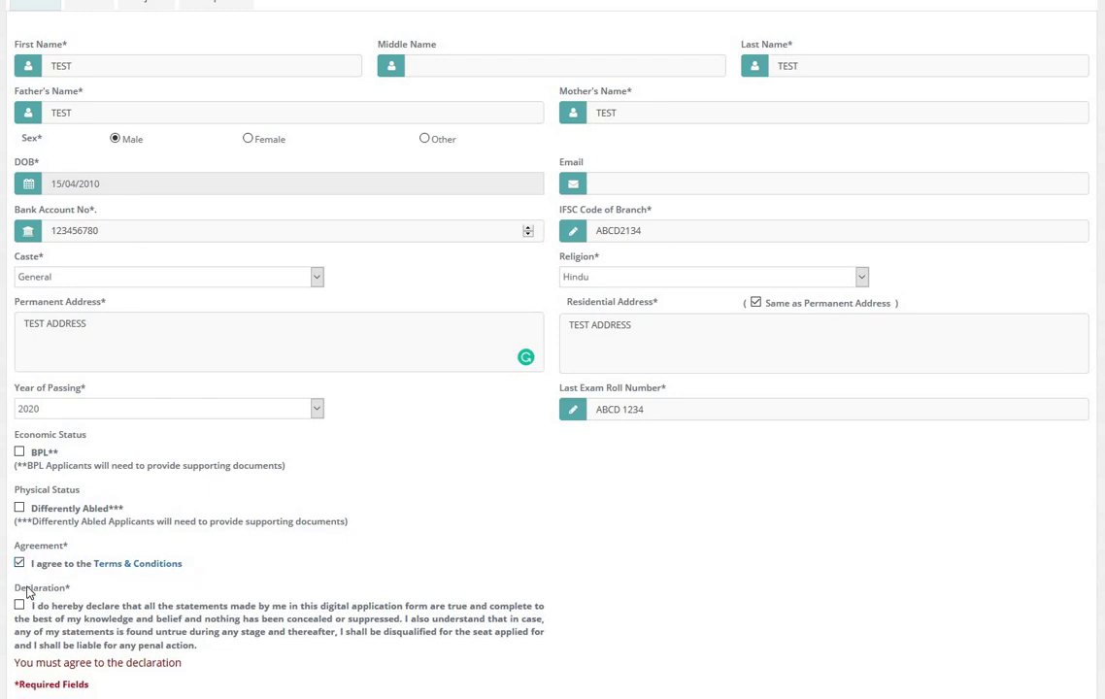
pyautogui.scroll(-3, 34, 505)
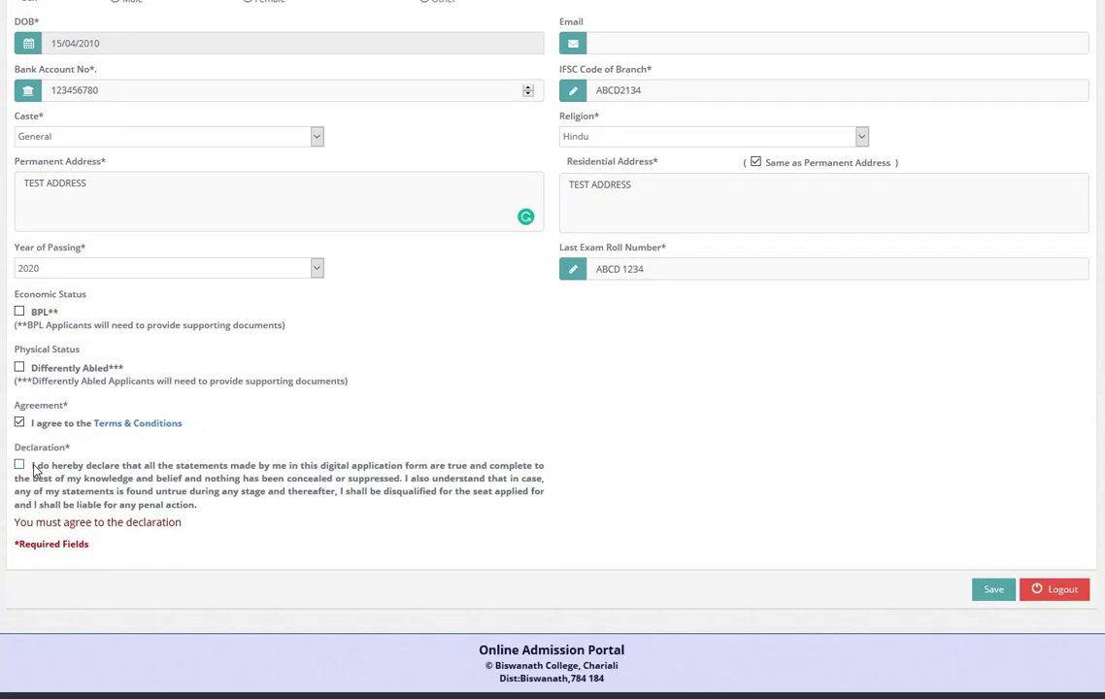
pyautogui.tripleClick(214, 505)
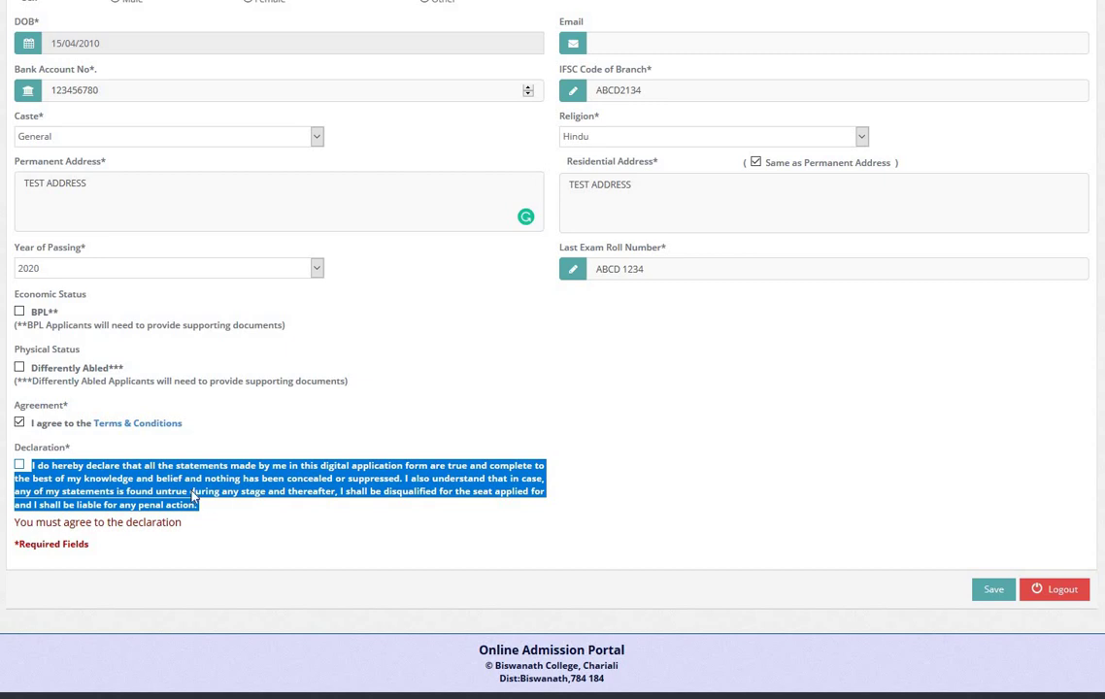
pyautogui.click(189, 490)
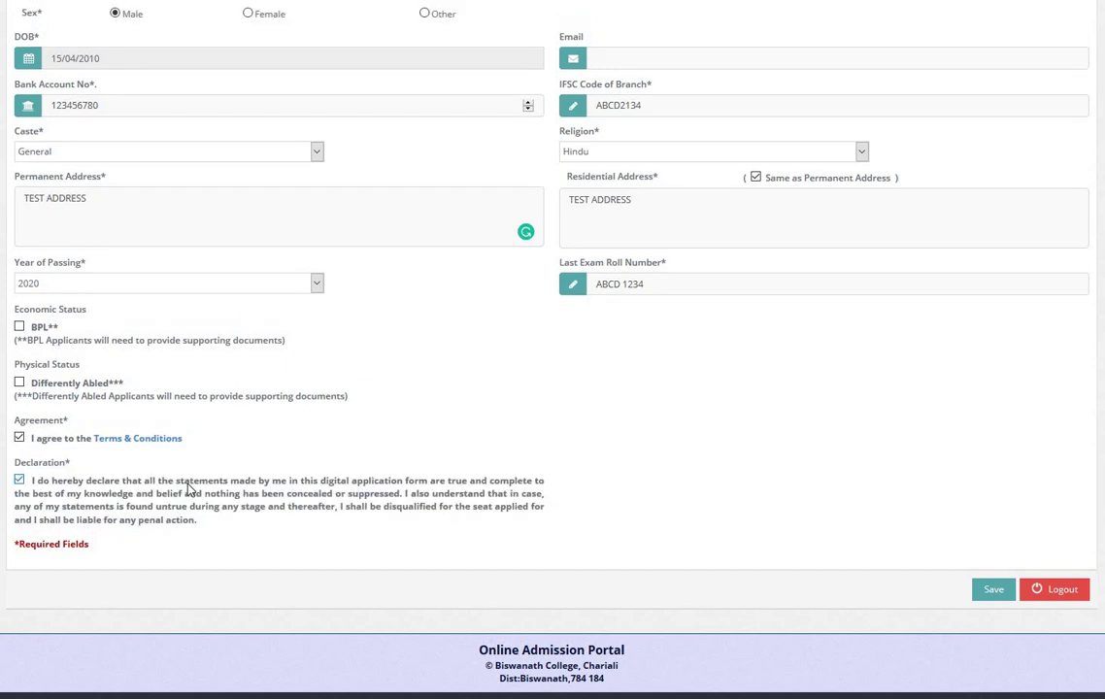
pyautogui.scroll(5, 192, 493)
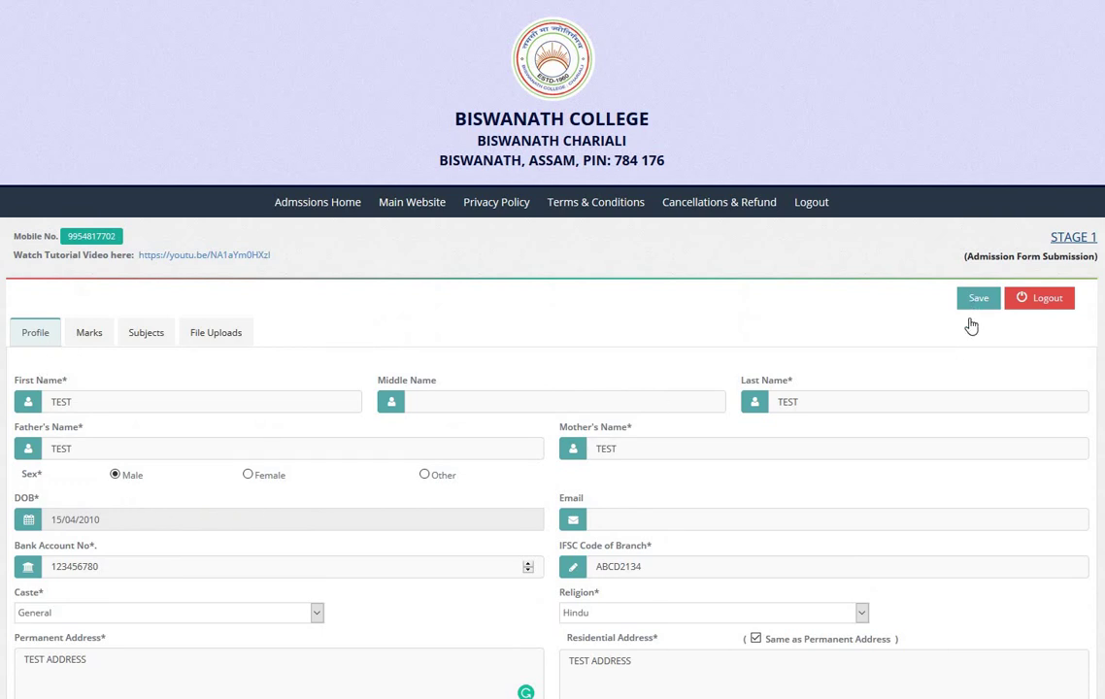
# Step: Save the filled Profile details, then bring the Profile form back up
pyautogui.click(976, 299)
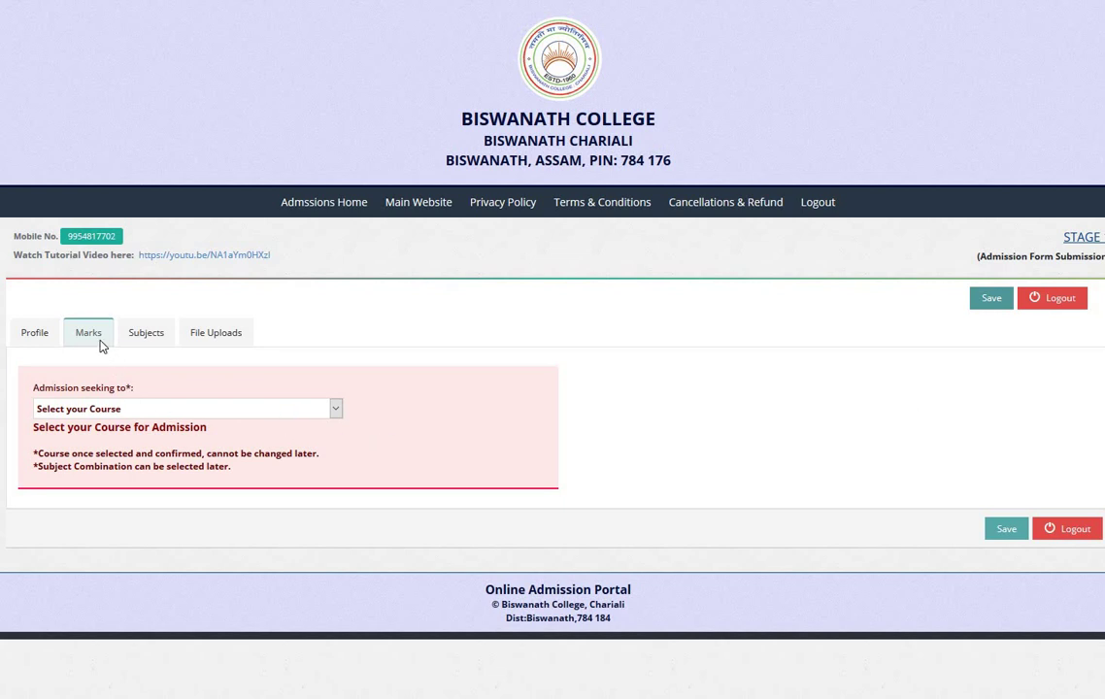
pyautogui.click(41, 334)
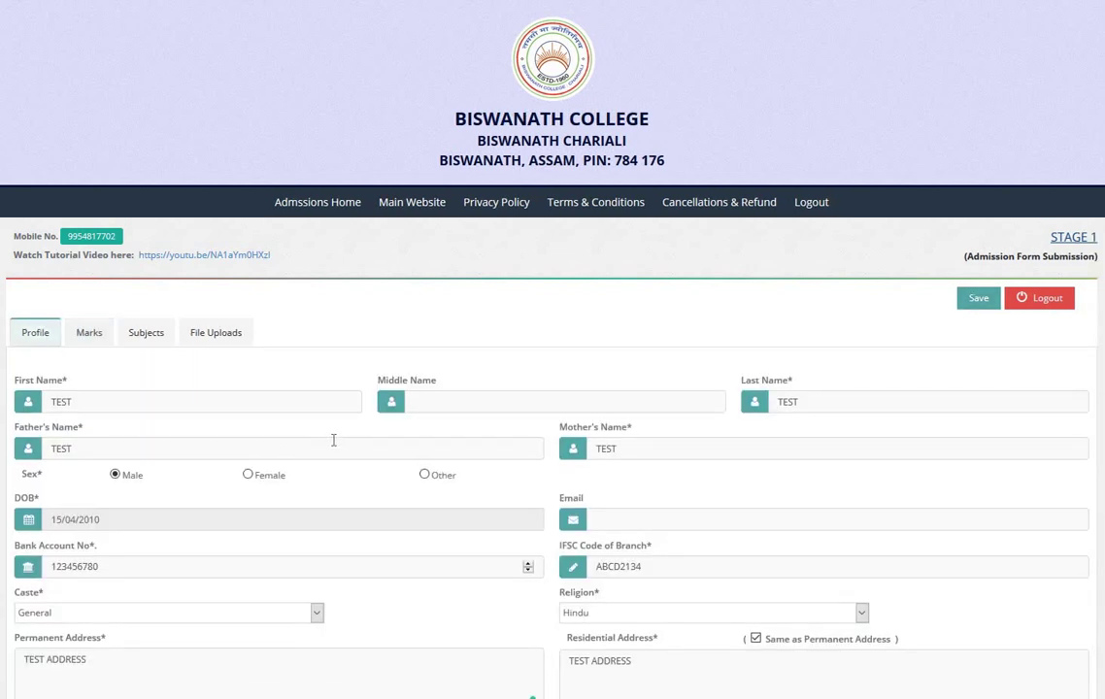
pyautogui.click(1050, 313)
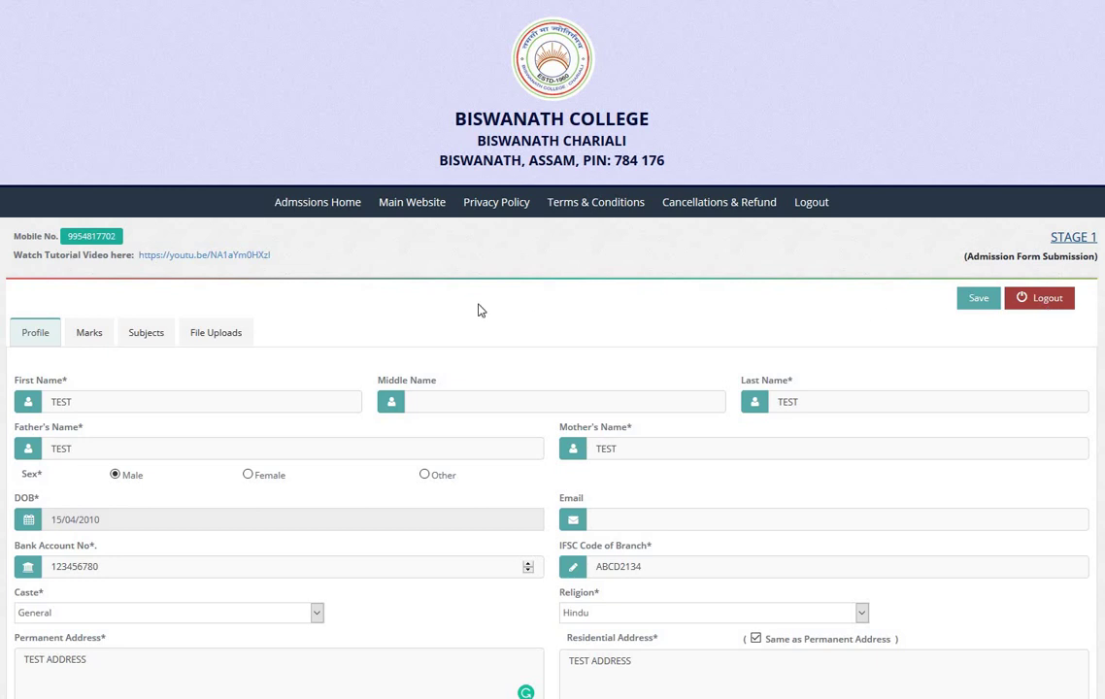
pyautogui.click(87, 340)
# Step: Look over the Subjects and File Uploads sections, then go back to Marks with no course chosen
pyautogui.click(155, 340)
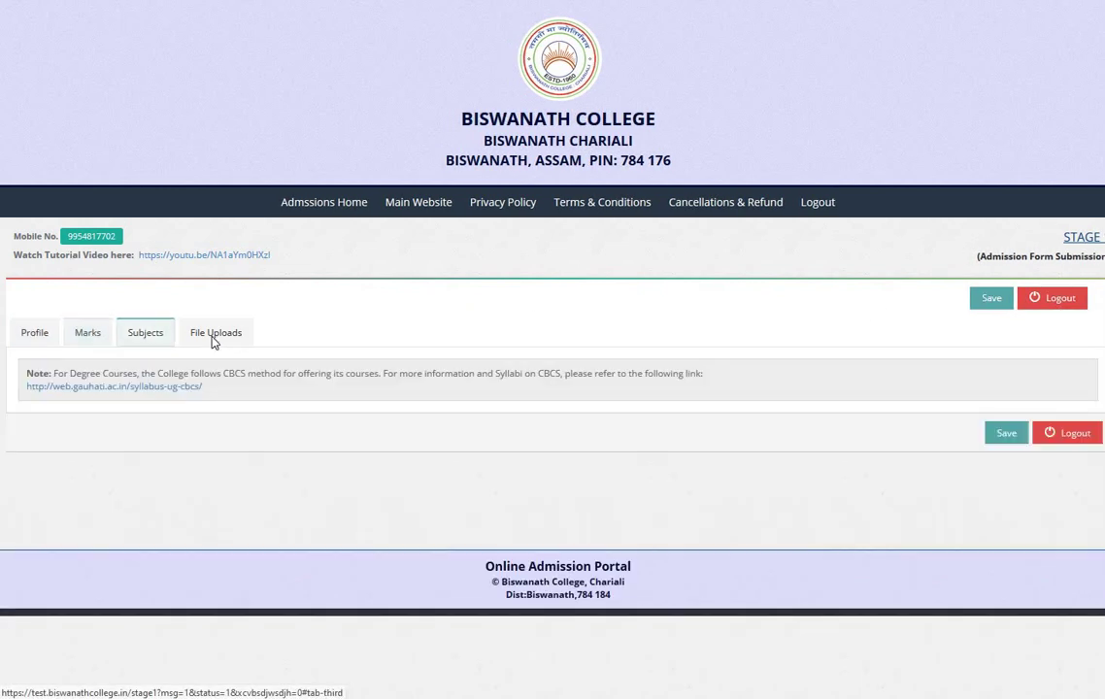
pyautogui.click(199, 340)
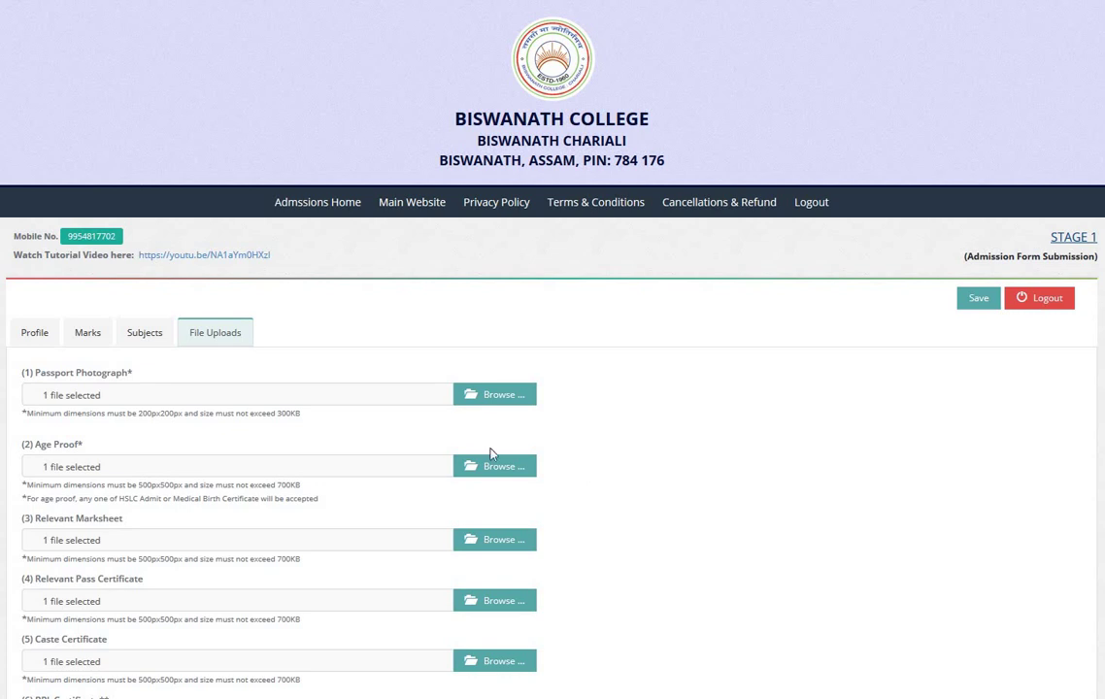
pyautogui.click(85, 336)
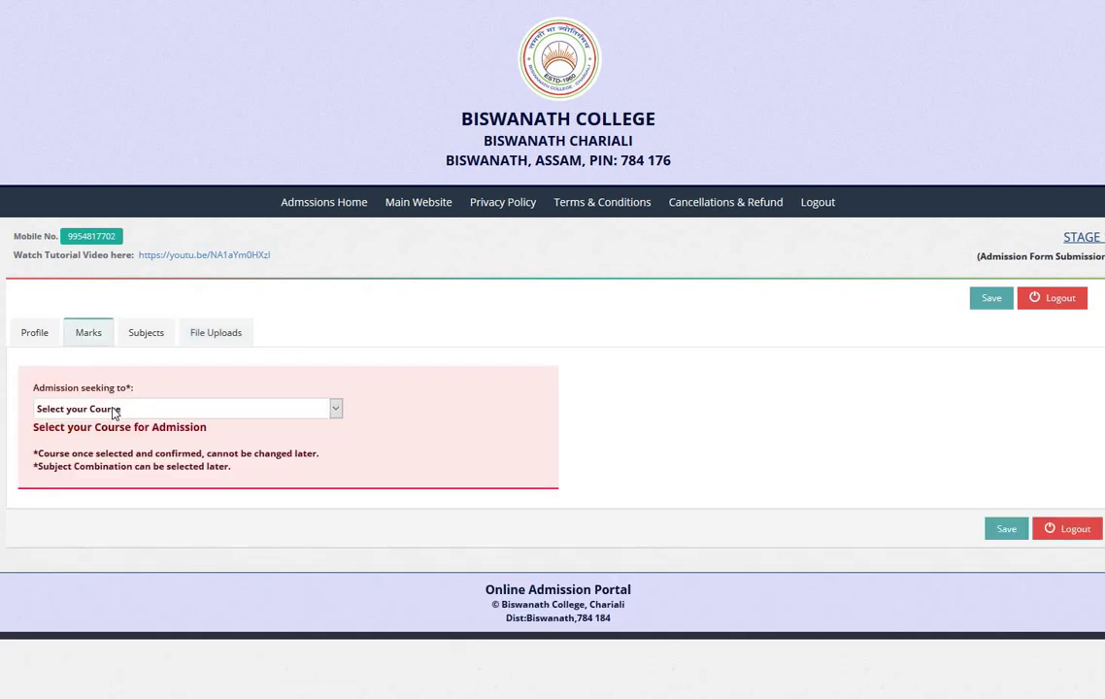
# Step: Choose HS 1st Yr. - Arts as the course and enter Subject 1 as TEST with 100 marks
pyautogui.click(114, 413)
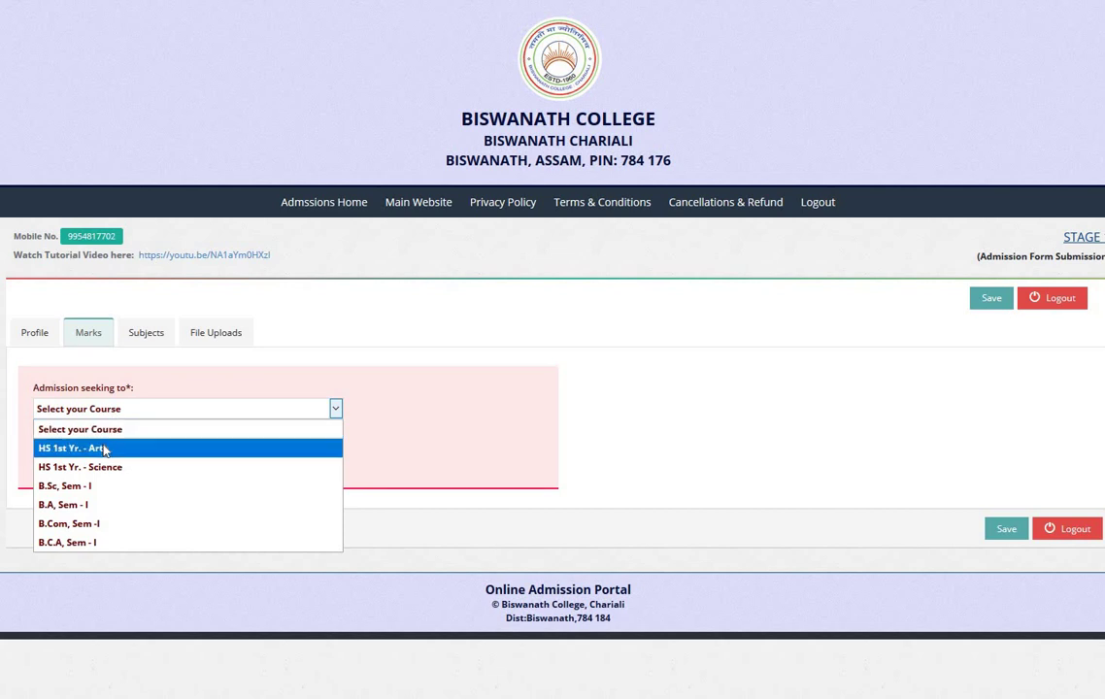
pyautogui.click(104, 448)
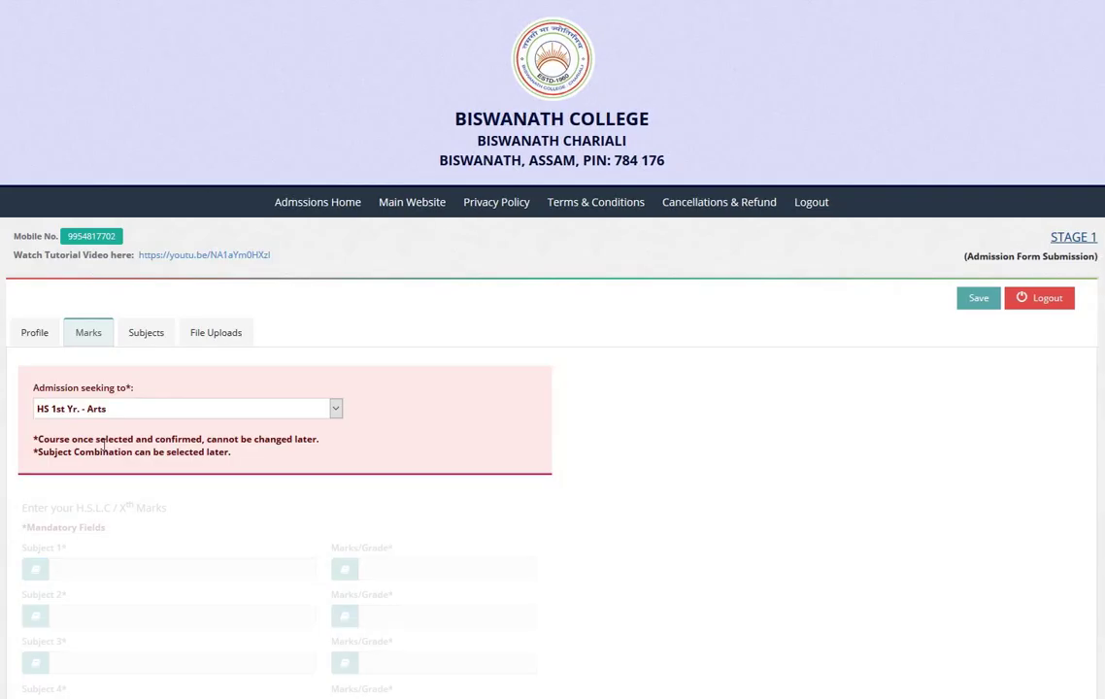
pyautogui.scroll(-3, 111, 443)
pyautogui.click(120, 268)
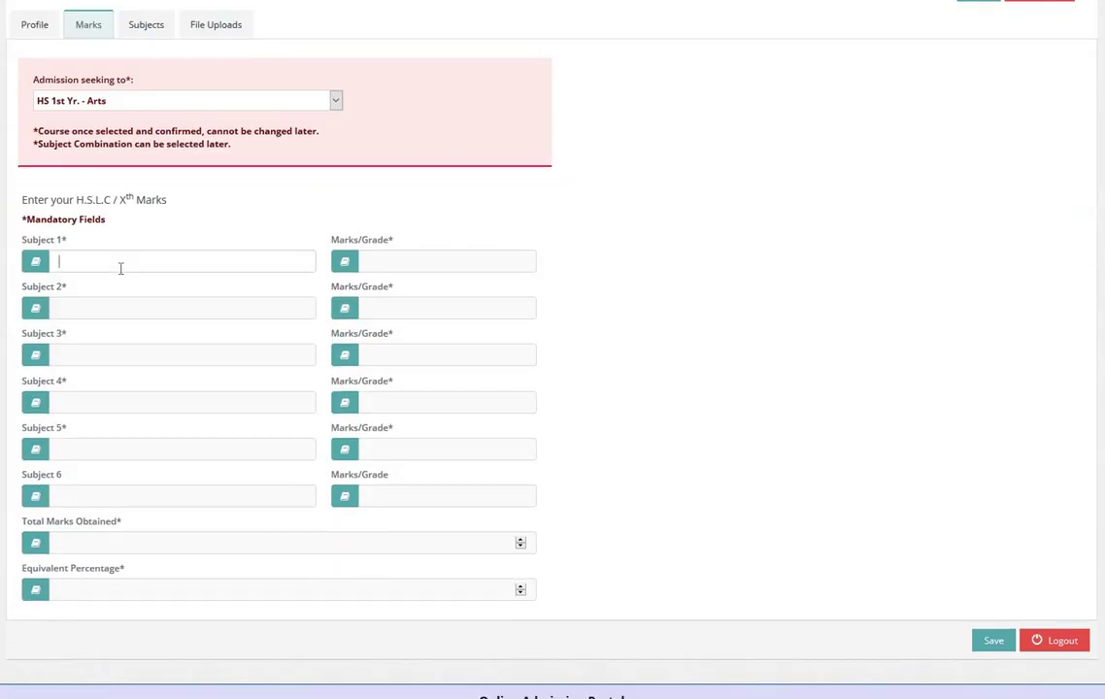
pyautogui.write('TEST')
pyautogui.hotkey('ctrl', 'a')
pyautogui.click(367, 264)
pyautogui.write('100')
# Step: Enter Subjects 2 and 3 as TEST with 100 marks each
pyautogui.click(282, 306)
pyautogui.write('TEST')
pyautogui.click(397, 308)
pyautogui.write('a')
pyautogui.press('BackSpace')
pyautogui.write('A')
pyautogui.press('BackSpace')
pyautogui.write('B')
pyautogui.press('BackSpace')
pyautogui.write('TESTE')
pyautogui.press('BackSpace')
pyautogui.click(130, 350)
pyautogui.write('TEST')
pyautogui.click(380, 352)
pyautogui.doubleClick(381, 309)
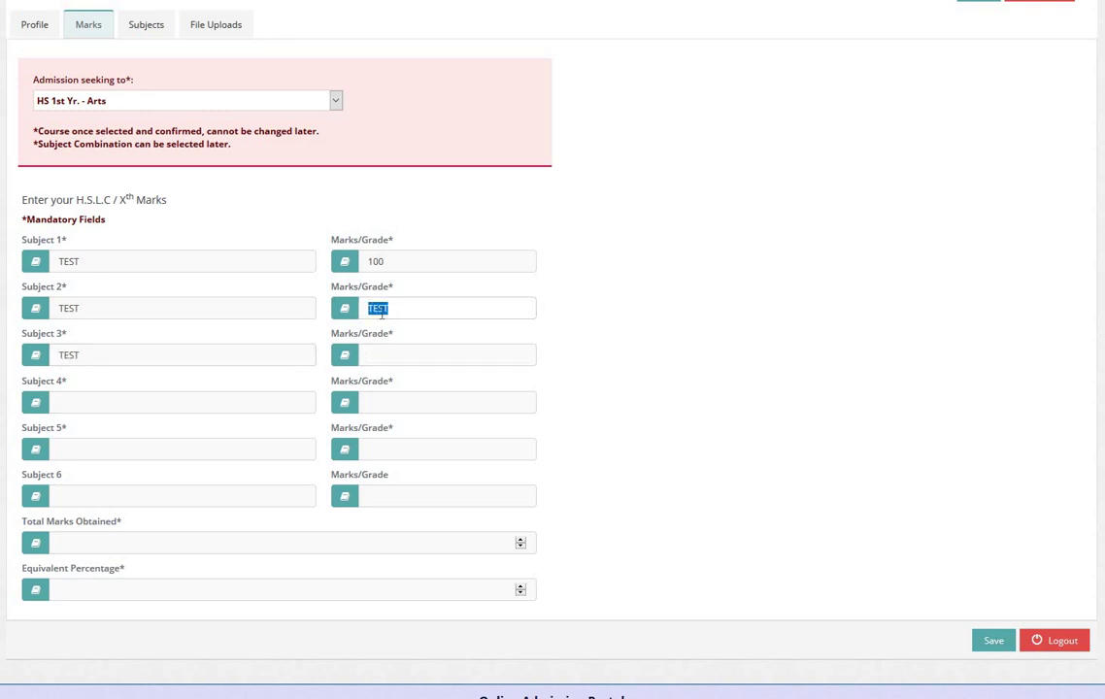
pyautogui.write('100')
pyautogui.click(384, 352)
pyautogui.write('100')
# Step: Enter Subjects 4, 5 and 6 as TEST with 100 marks each
pyautogui.click(191, 397)
pyautogui.write('TEST')
pyautogui.click(376, 399)
pyautogui.write('100')
pyautogui.click(172, 453)
pyautogui.write('TEST')
pyautogui.click(377, 448)
pyautogui.write('100')
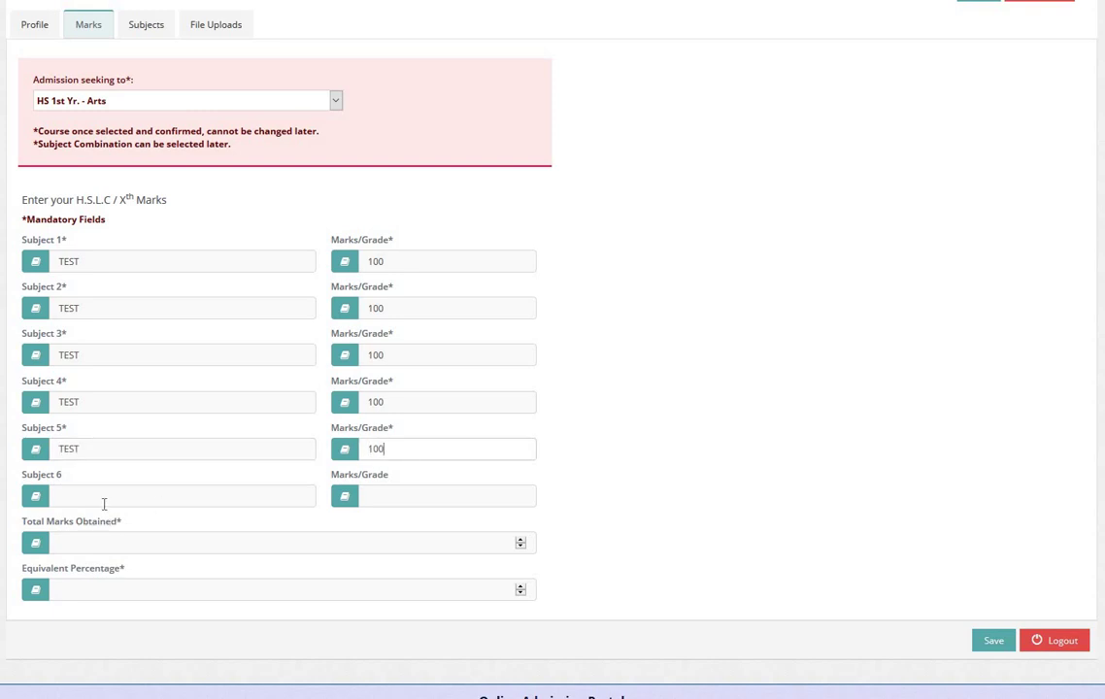
pyautogui.click(175, 499)
pyautogui.write('TEST')
pyautogui.click(376, 497)
# Step: Fill in Total Marks Obtained as 600 and Equivalent Percentage as 100
pyautogui.write('100')
pyautogui.click(379, 545)
pyautogui.write('600')
pyautogui.click(405, 594)
pyautogui.write('100')
# Step: Save the marks and choose Assamese as the MIL on the Subjects section
pyautogui.click(981, 644)
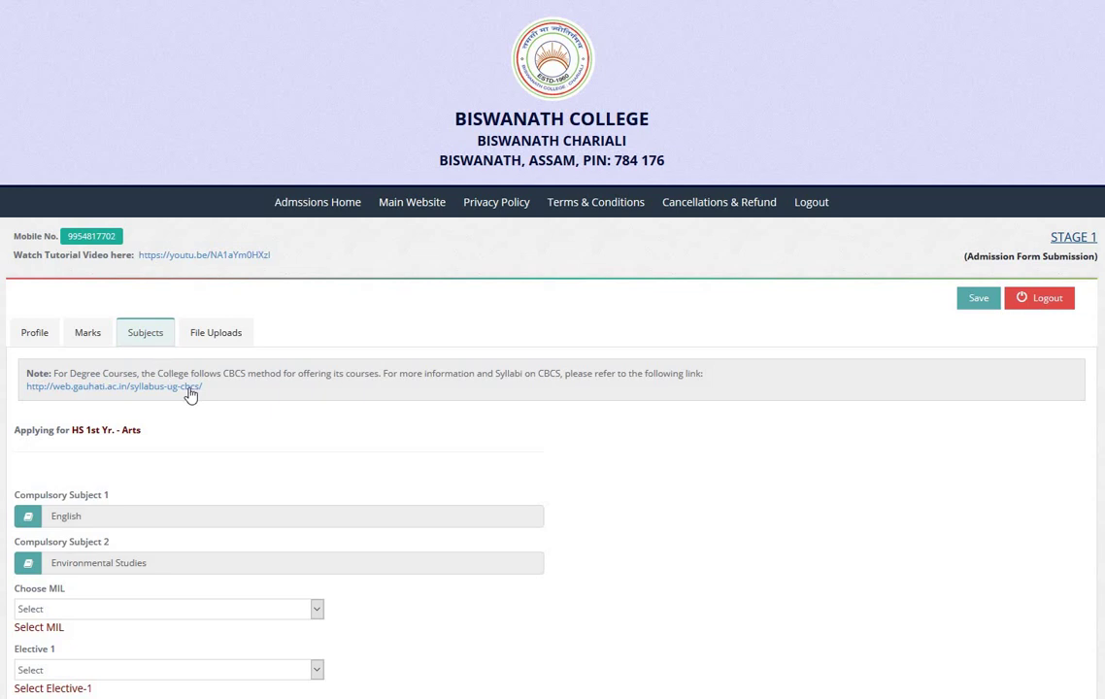
pyautogui.click(197, 386)
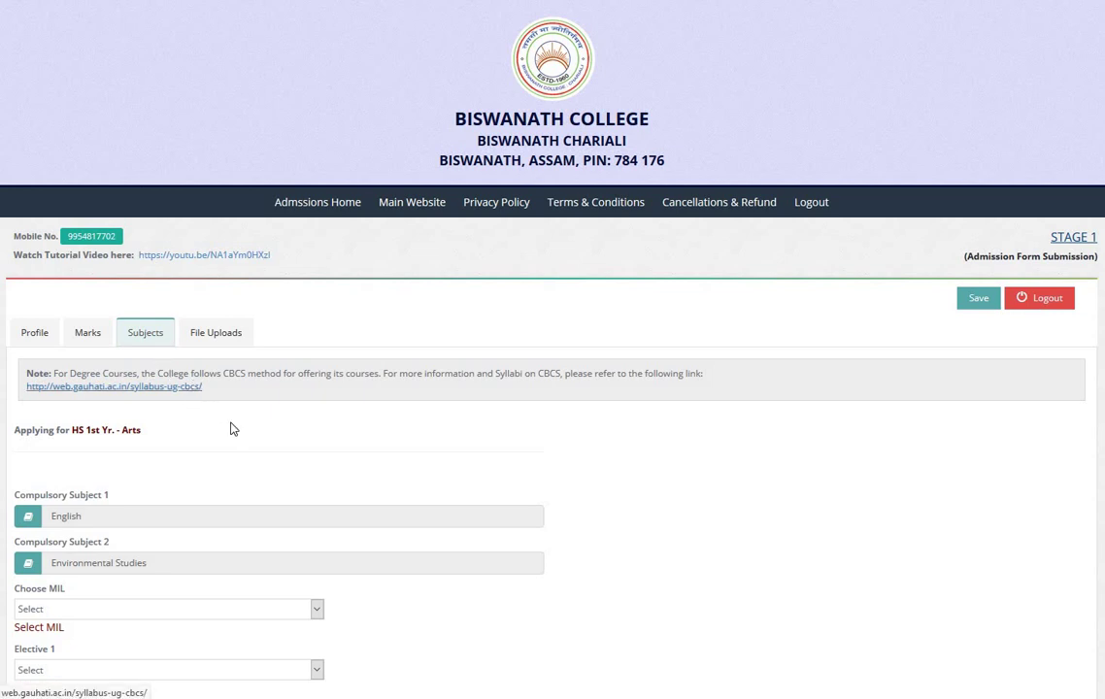
pyautogui.scroll(-3, 230, 427)
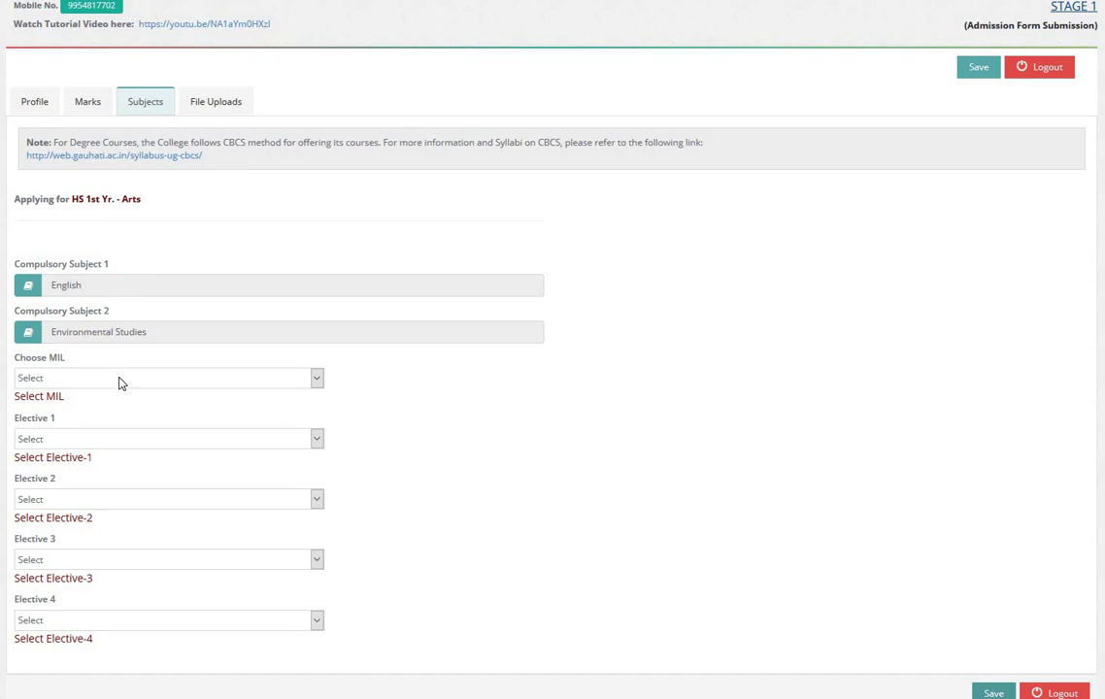
pyautogui.click(116, 380)
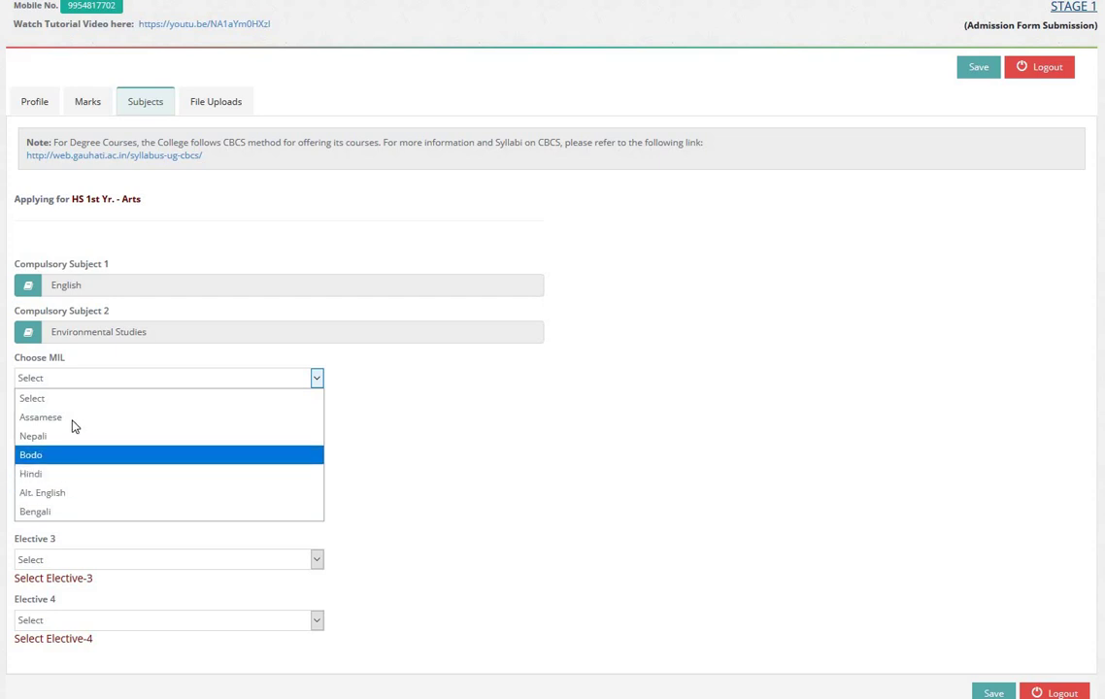
pyautogui.click(103, 420)
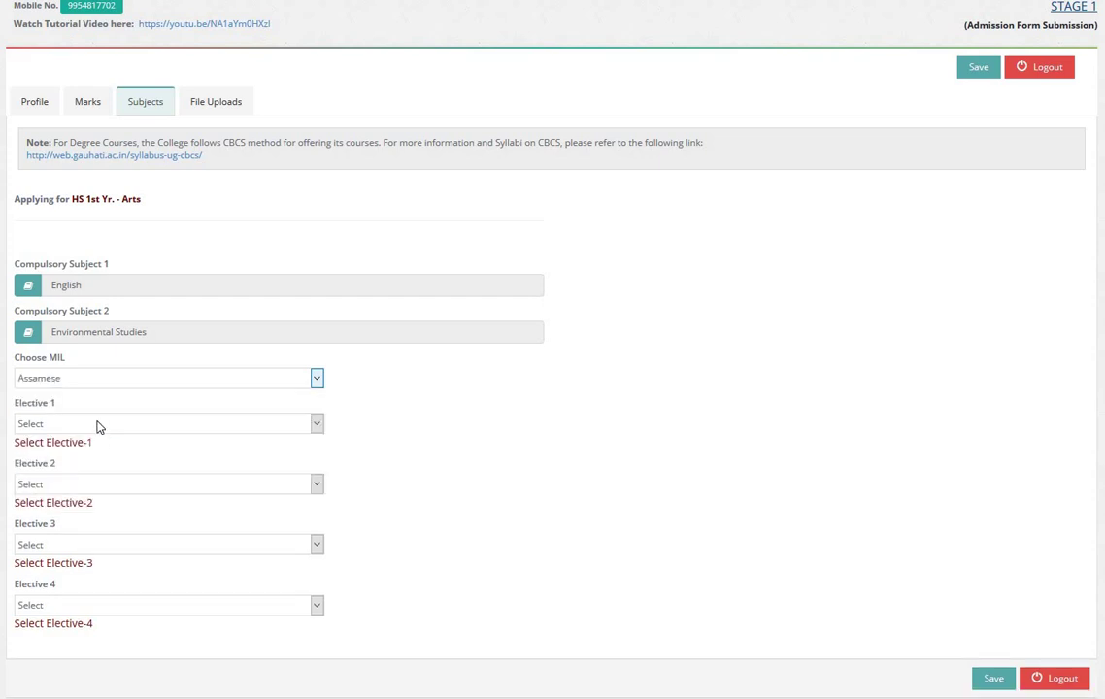
# Step: Set Electives 1–4 to Mathematics, Geography, Economics and Economics
pyautogui.click(100, 425)
pyautogui.click(66, 463)
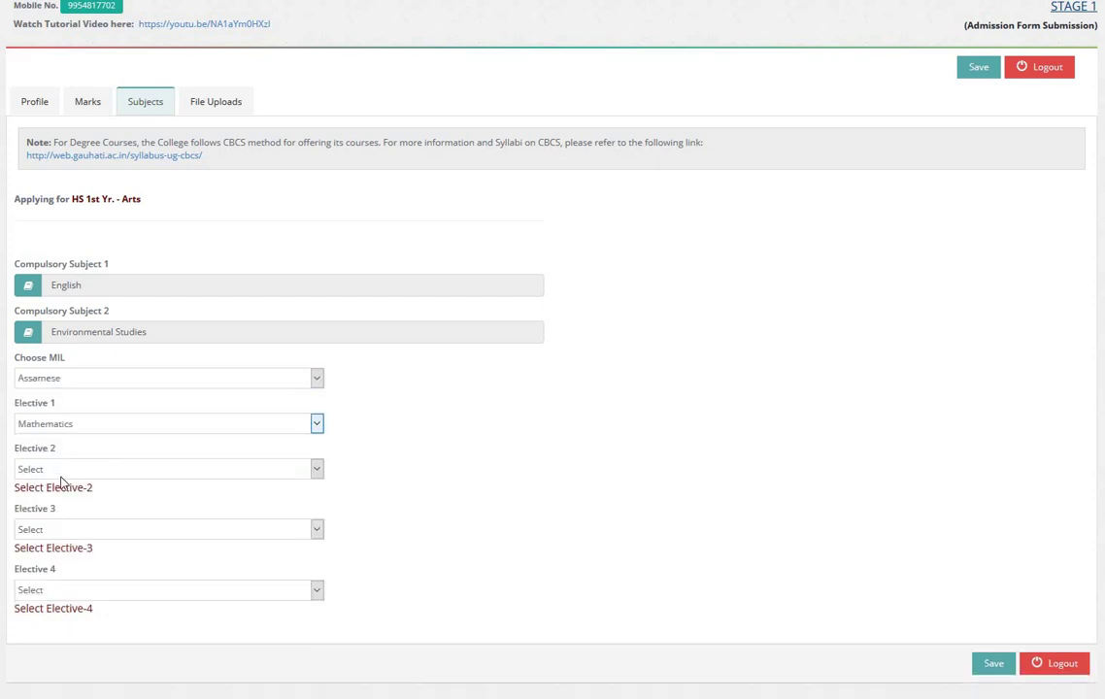
pyautogui.click(62, 471)
pyautogui.click(53, 525)
pyautogui.click(73, 514)
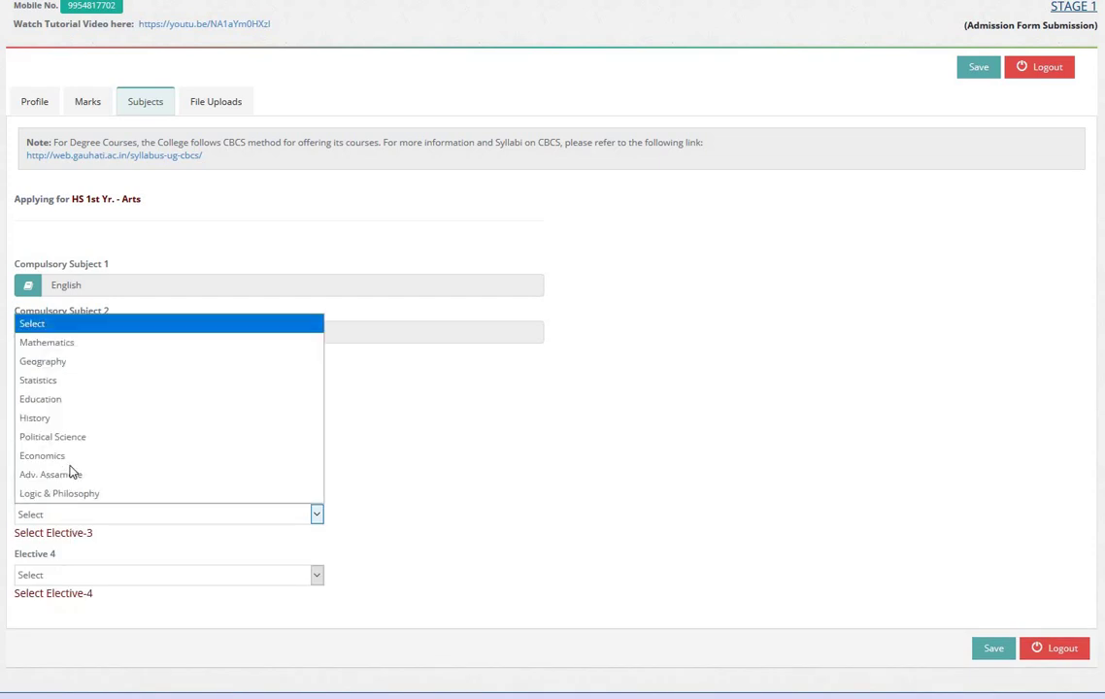
pyautogui.click(68, 454)
pyautogui.click(73, 559)
pyautogui.click(70, 507)
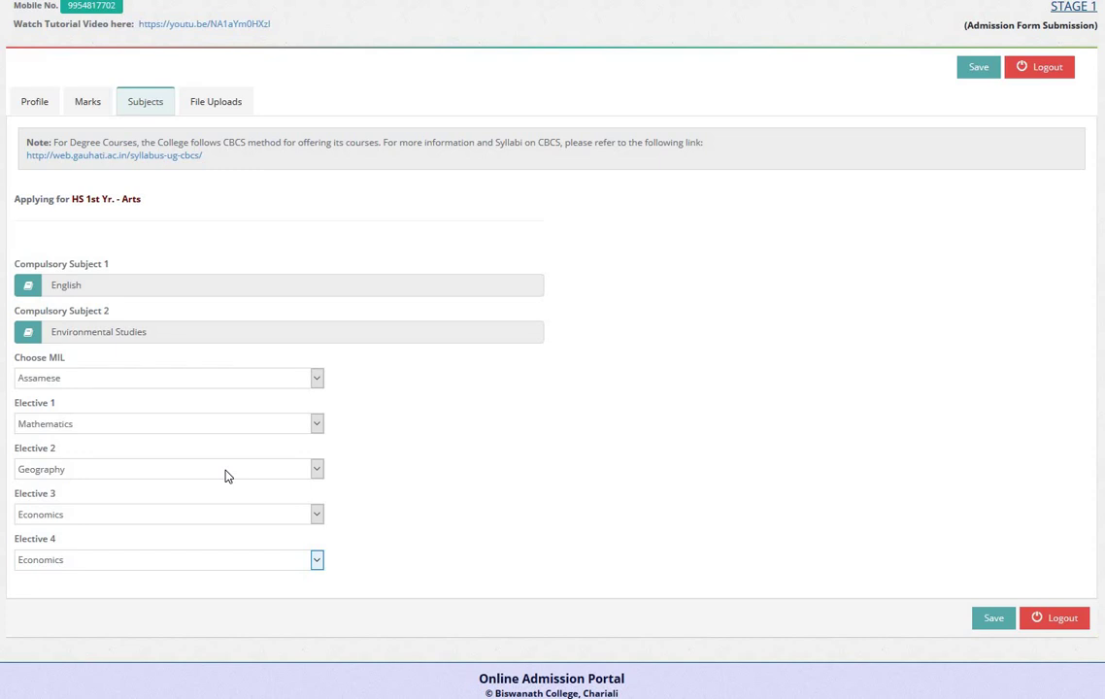
# Step: Save the subjects and upload 13.jpg as the Passport Photograph
pyautogui.click(980, 621)
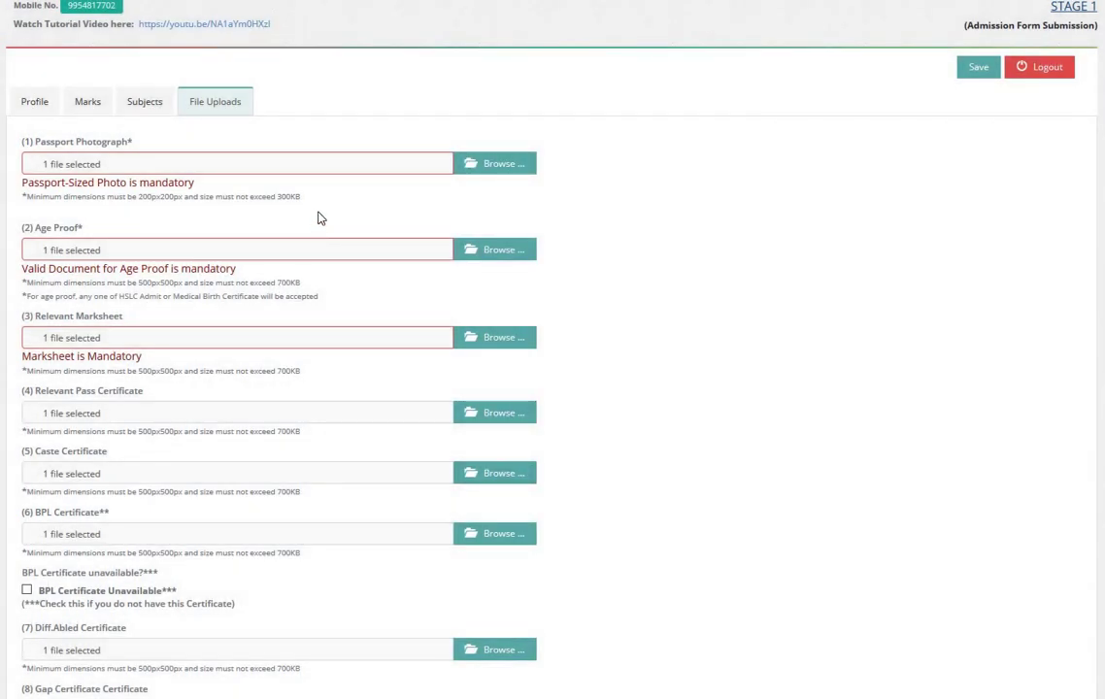
pyautogui.click(471, 165)
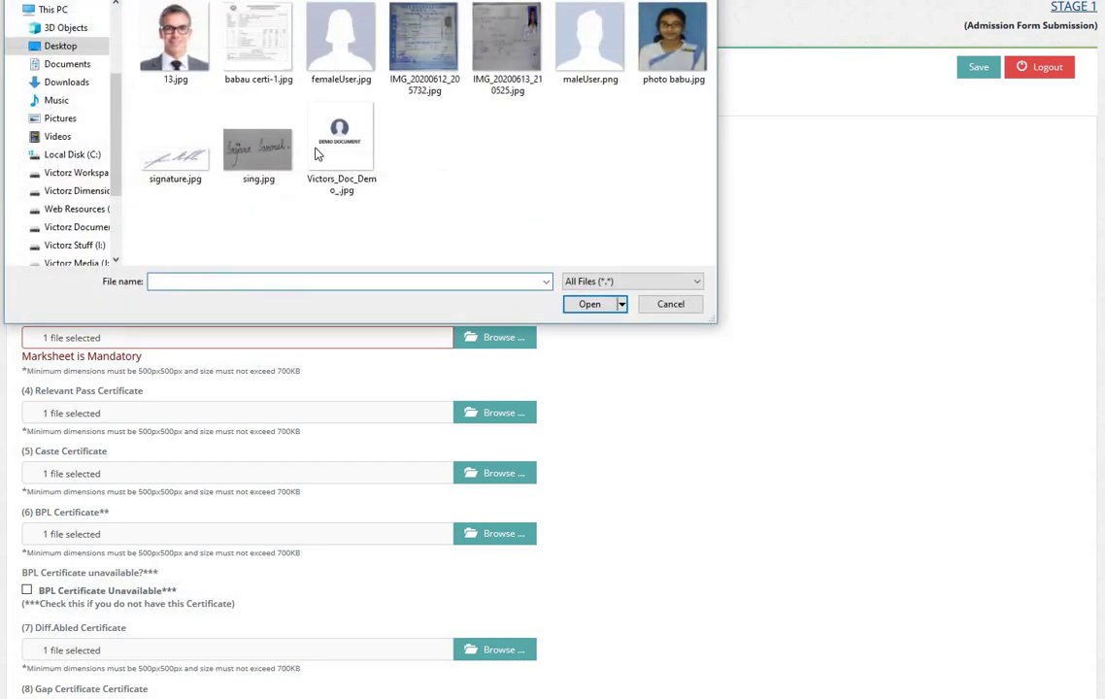
pyautogui.doubleClick(166, 50)
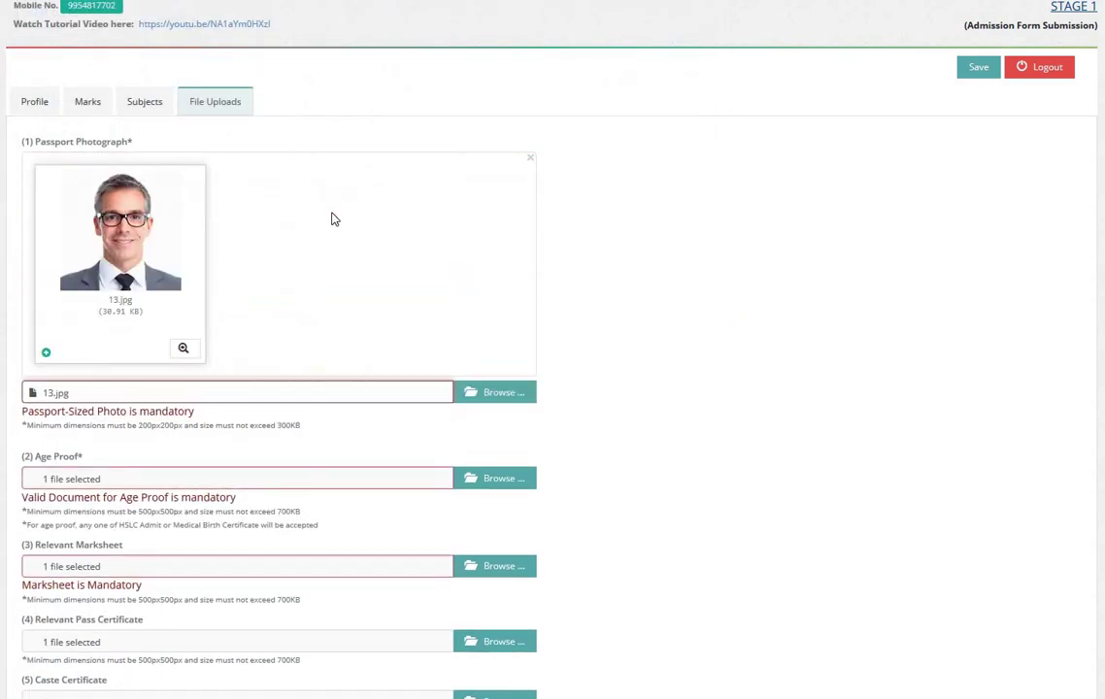
pyautogui.scroll(-2, 364, 248)
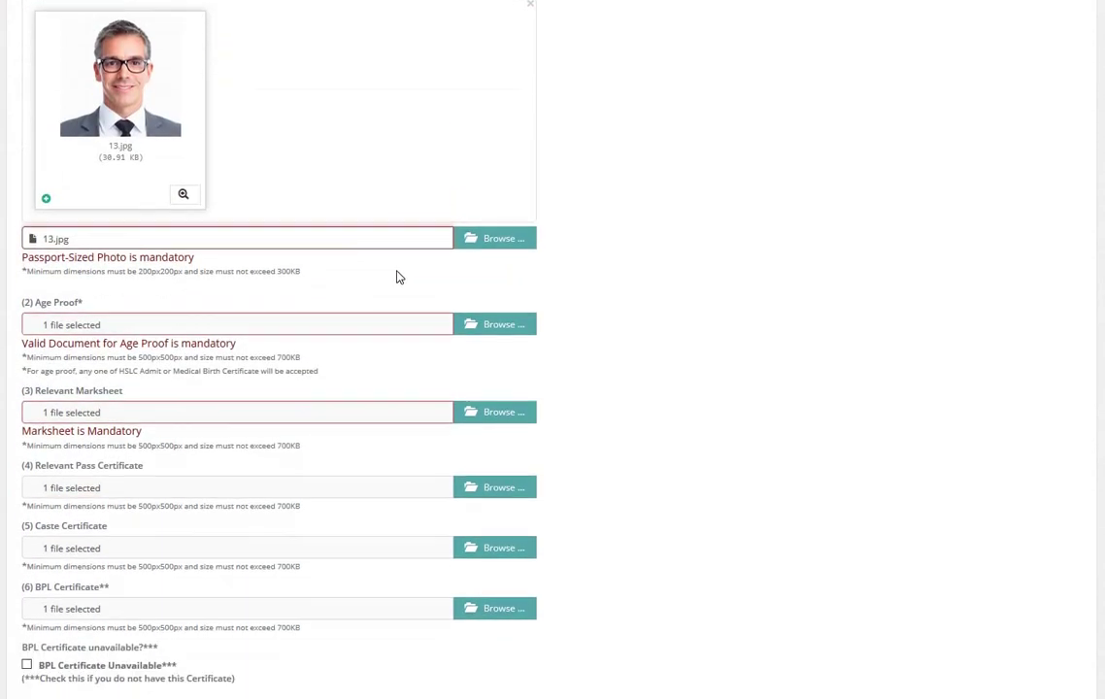
# Step: Upload Victors_Doc_Demo_.jpg as both the Age Proof and the Relevant Marksheet
pyautogui.click(489, 326)
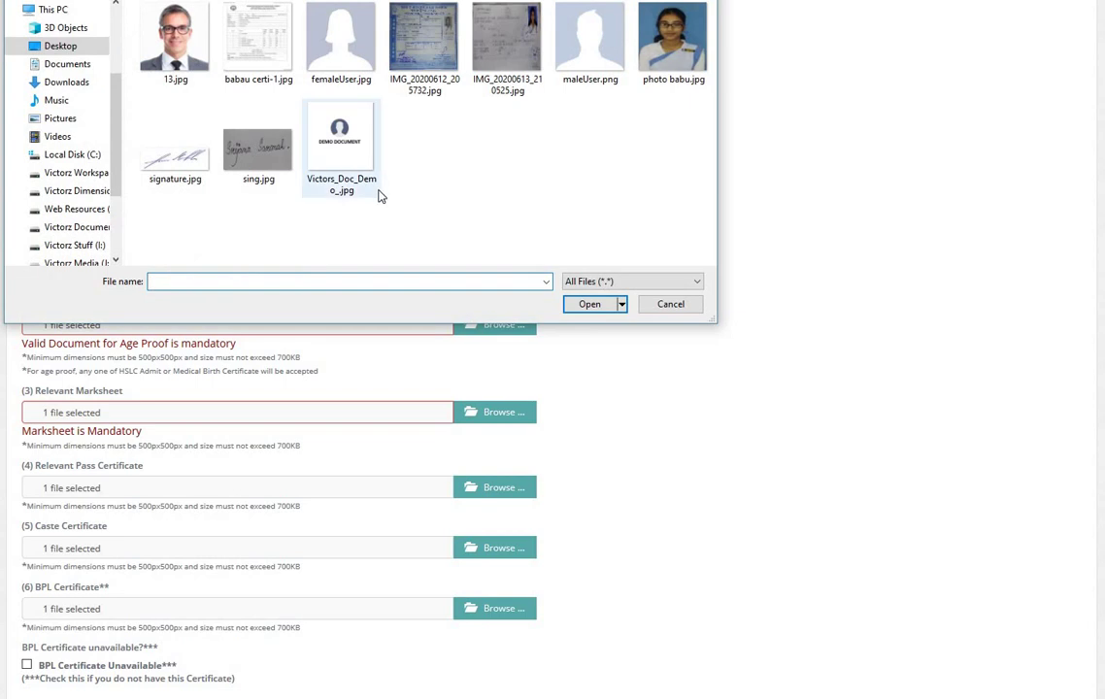
pyautogui.doubleClick(340, 170)
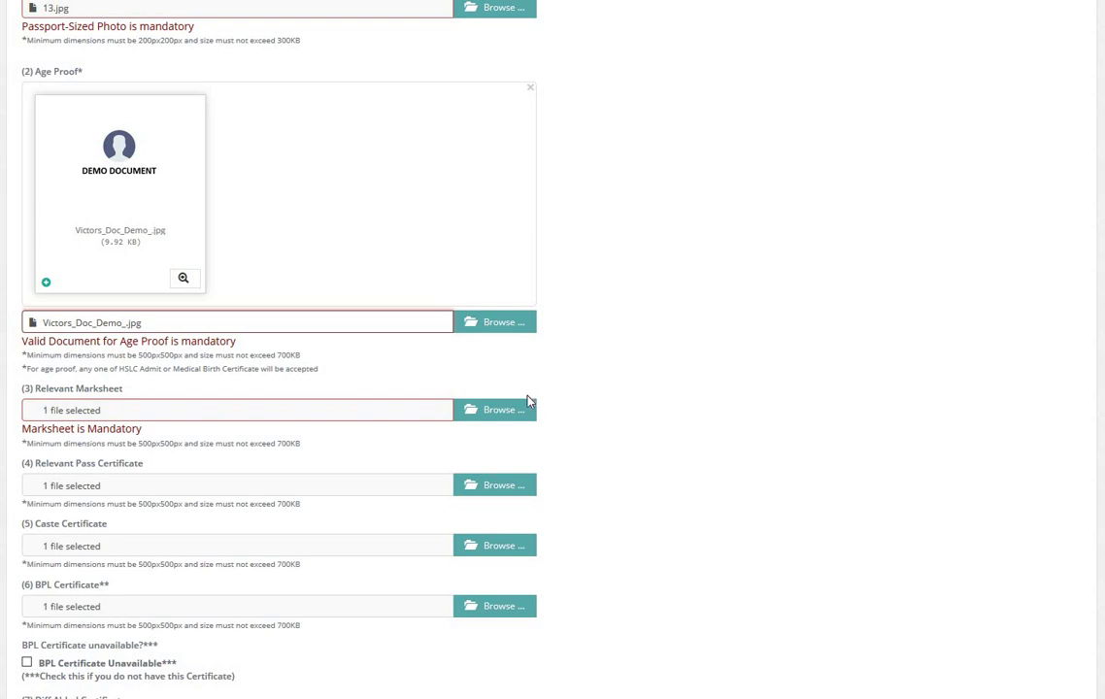
pyautogui.click(515, 411)
pyautogui.doubleClick(342, 151)
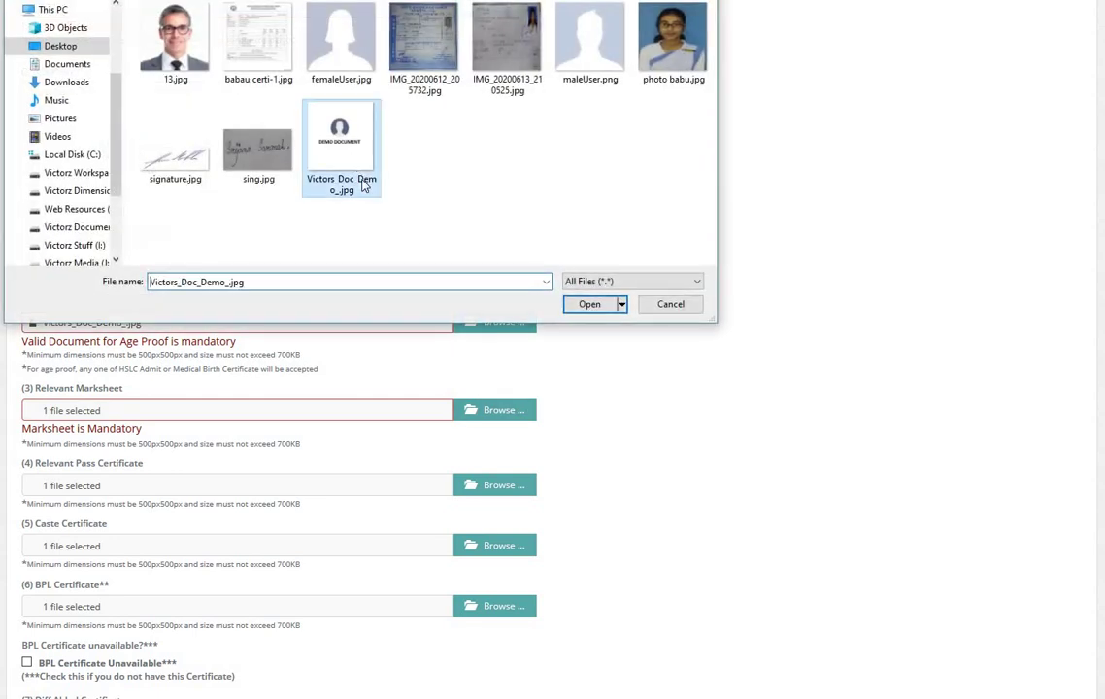
pyautogui.scroll(-3, 427, 291)
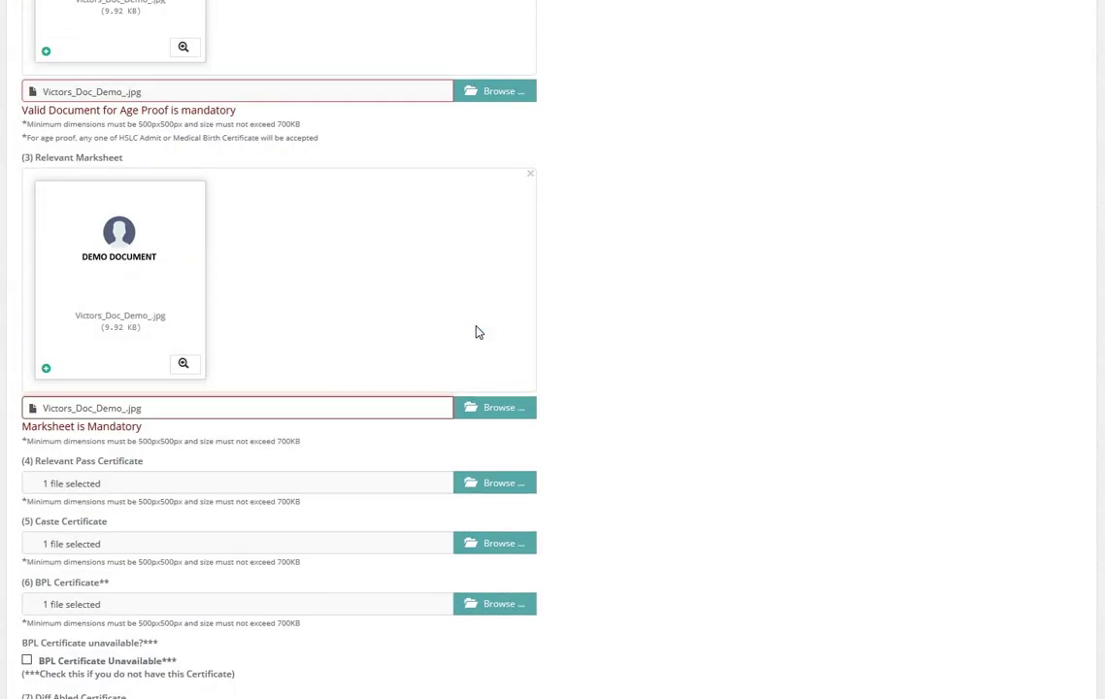
pyautogui.scroll(-1, 279, 350)
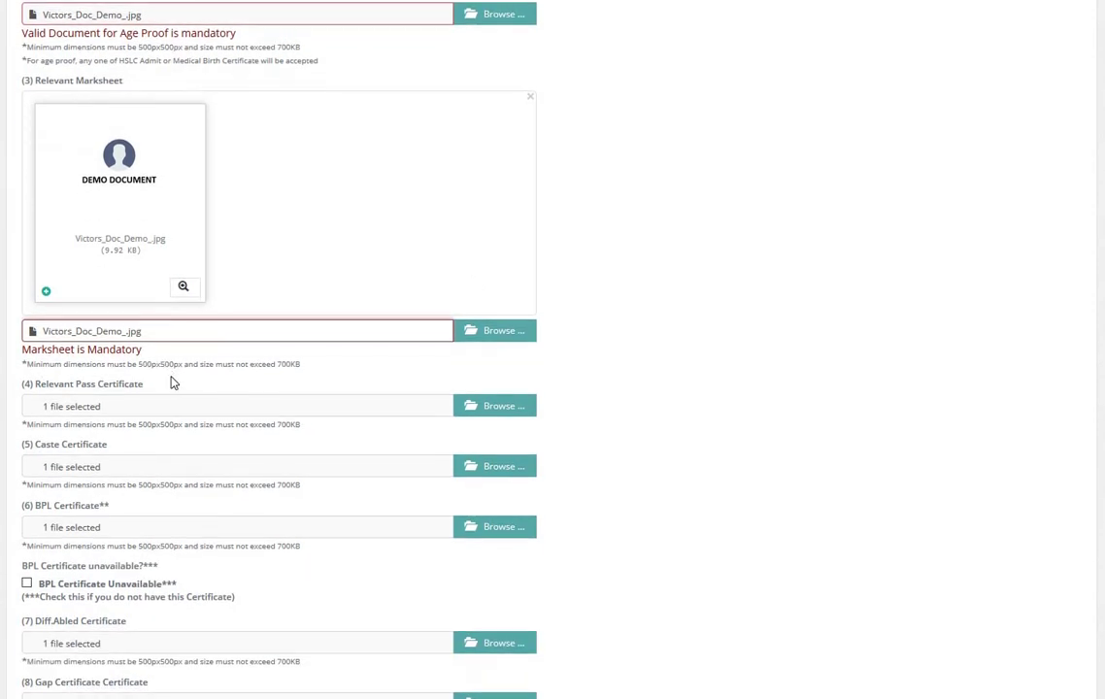
pyautogui.doubleClick(107, 388)
pyautogui.keyDown('shift'); pyautogui.click(44, 389); pyautogui.keyUp('shift')
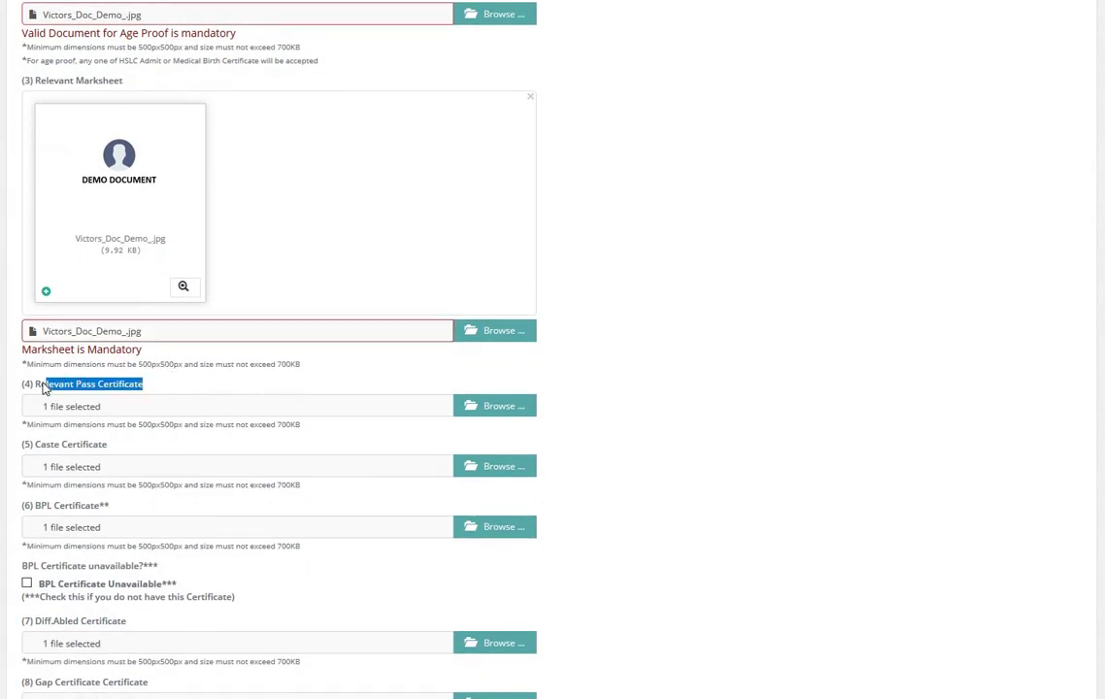
pyautogui.click(169, 389)
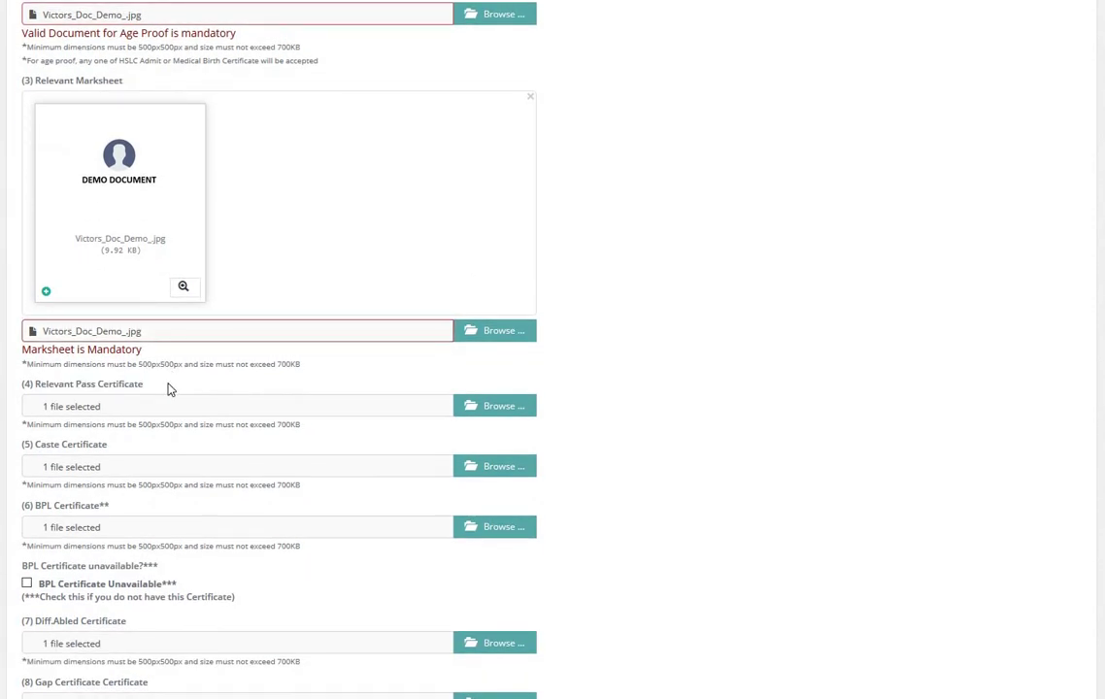
pyautogui.scroll(-2, 97, 320)
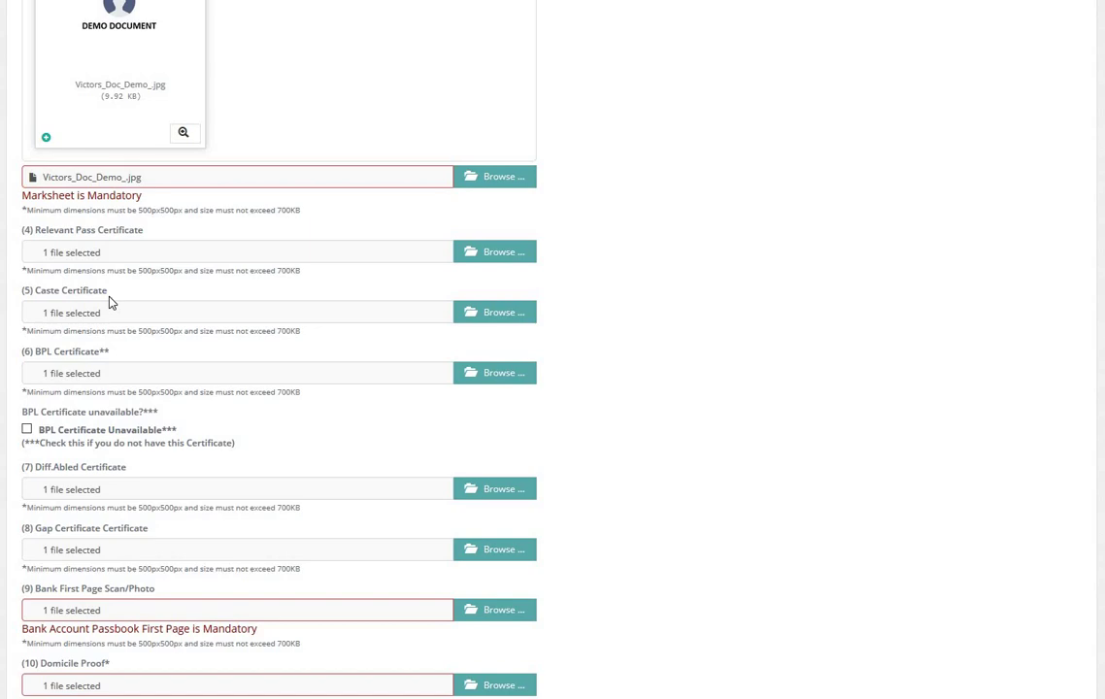
pyautogui.scroll(10, 107, 281)
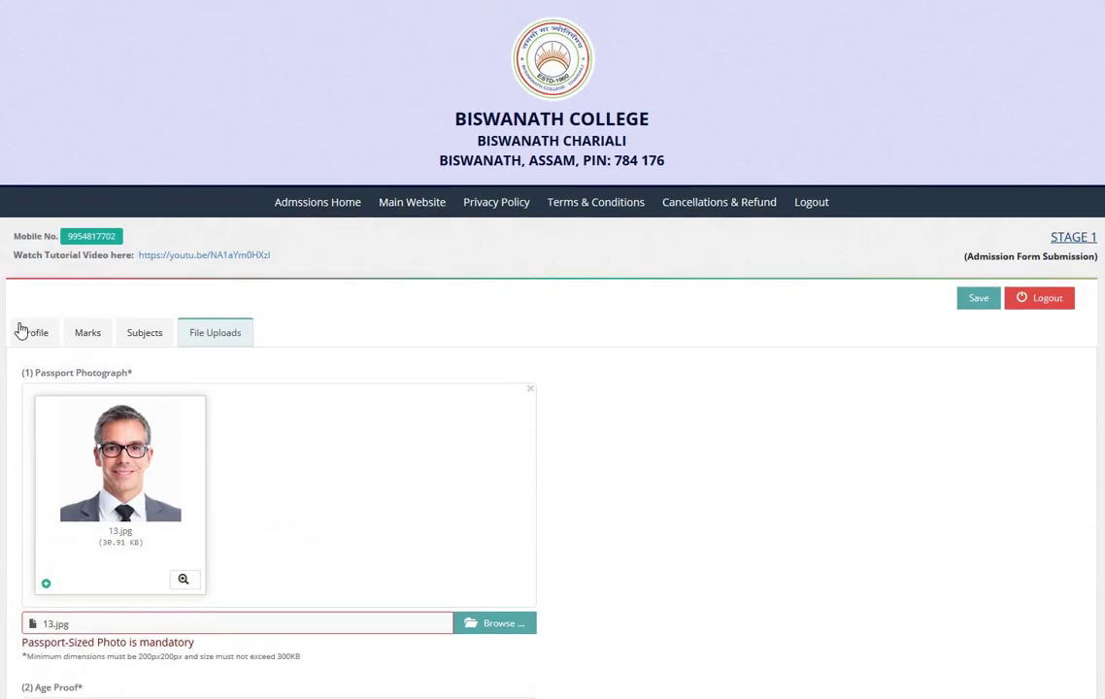
# Step: Glance at the Profile, then under File Uploads start a file pick for the bank passbook first page
pyautogui.click(29, 332)
pyautogui.scroll(-5, 58, 340)
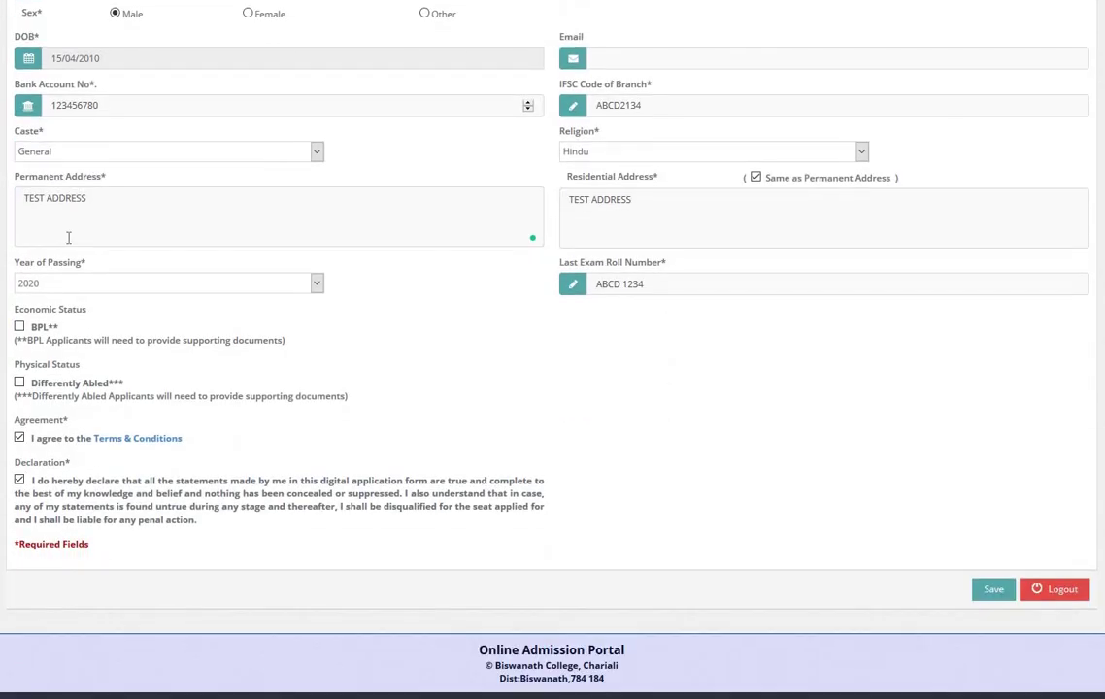
pyautogui.scroll(5, 204, 330)
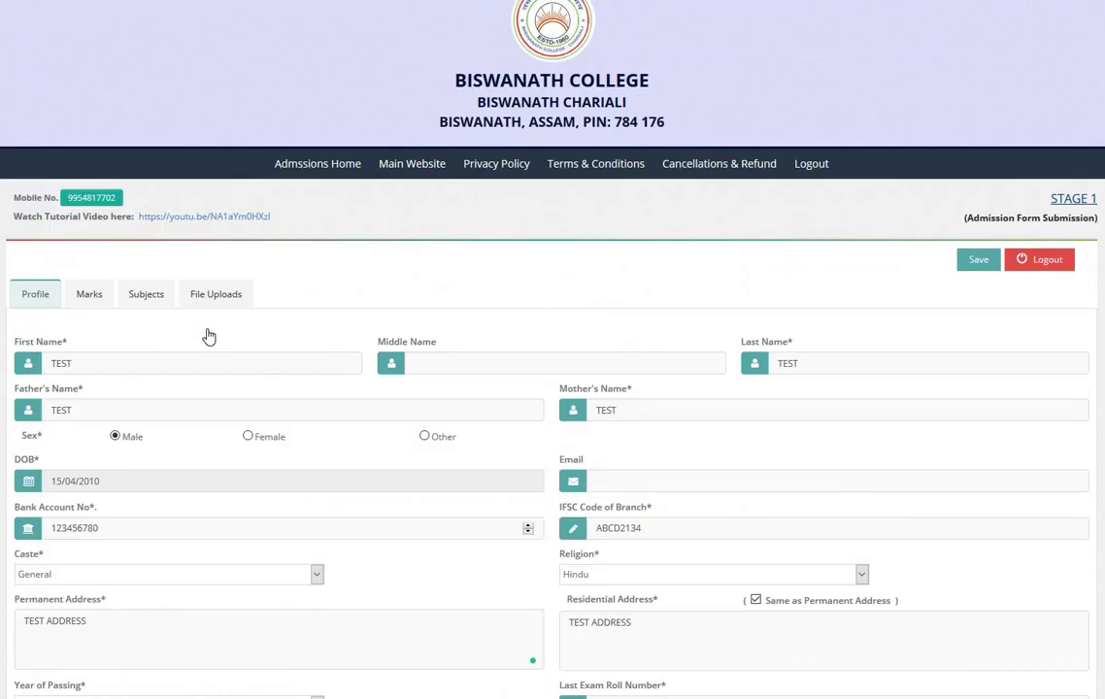
pyautogui.click(215, 293)
pyautogui.scroll(-2, 275, 494)
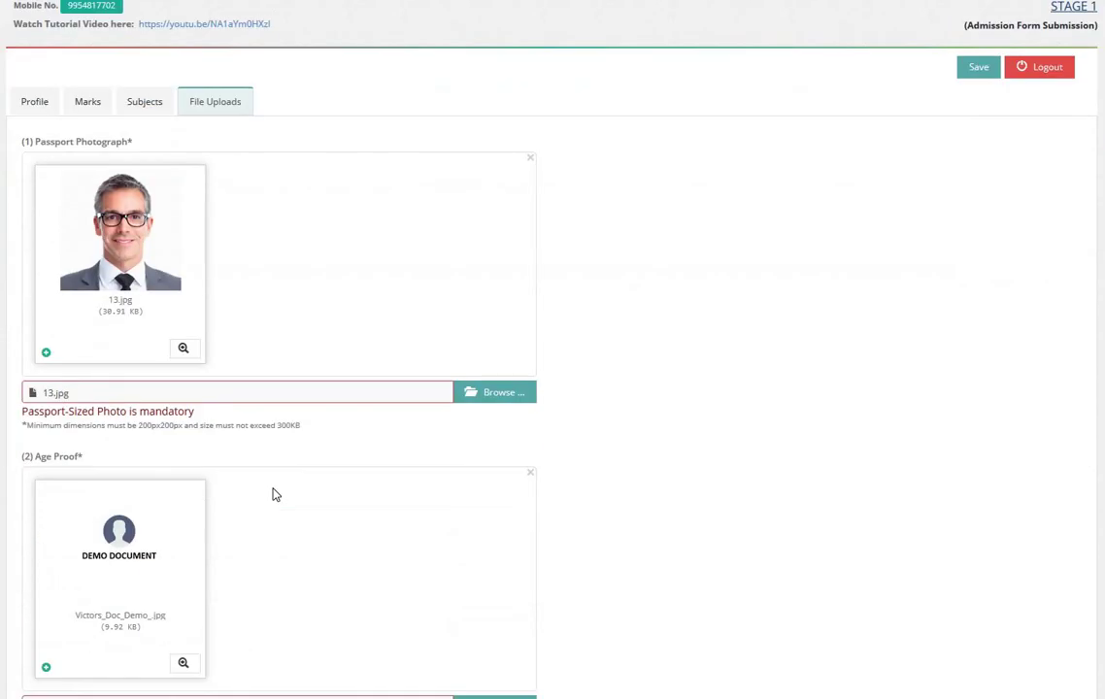
pyautogui.scroll(-7, 275, 494)
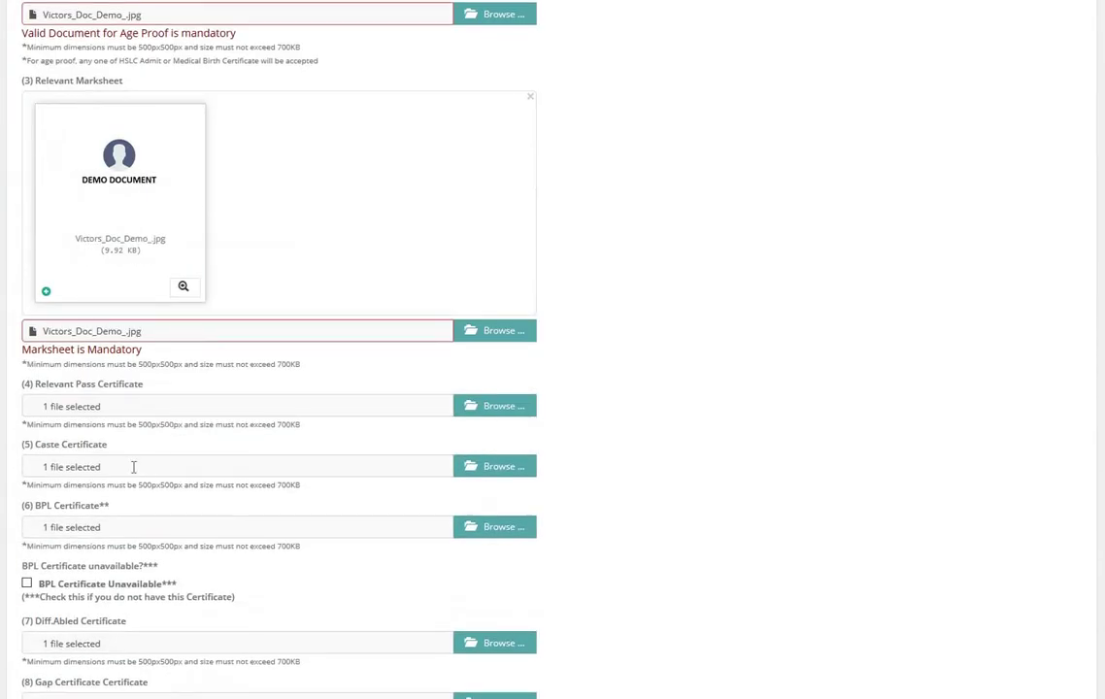
pyautogui.scroll(-3, 134, 467)
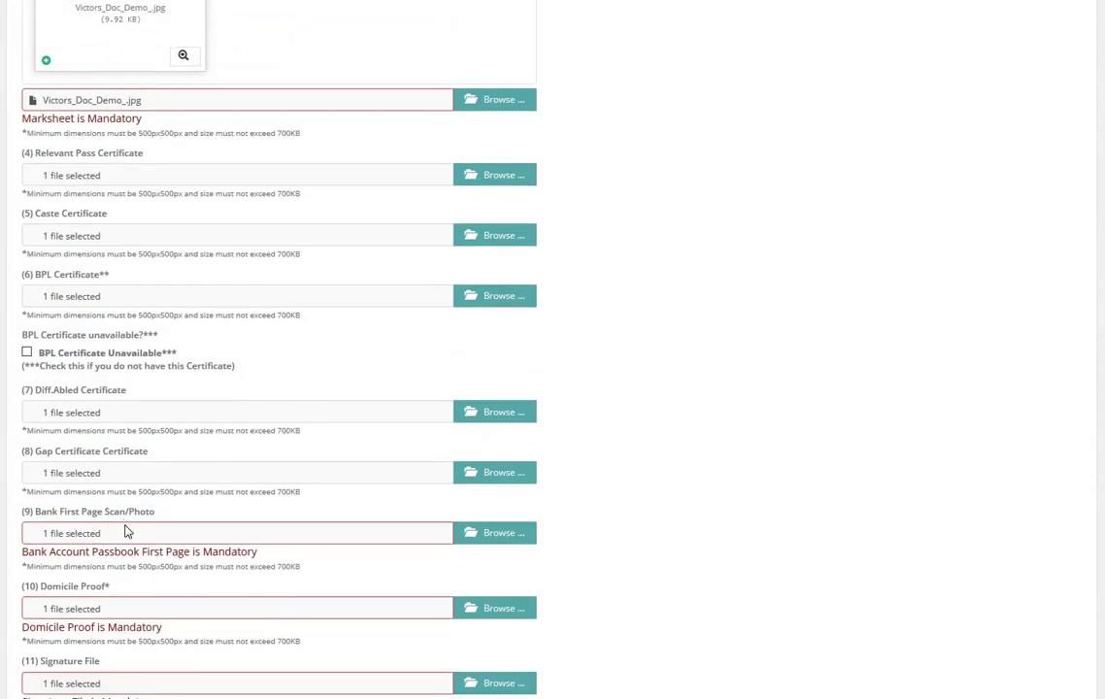
pyautogui.scroll(-2, 129, 527)
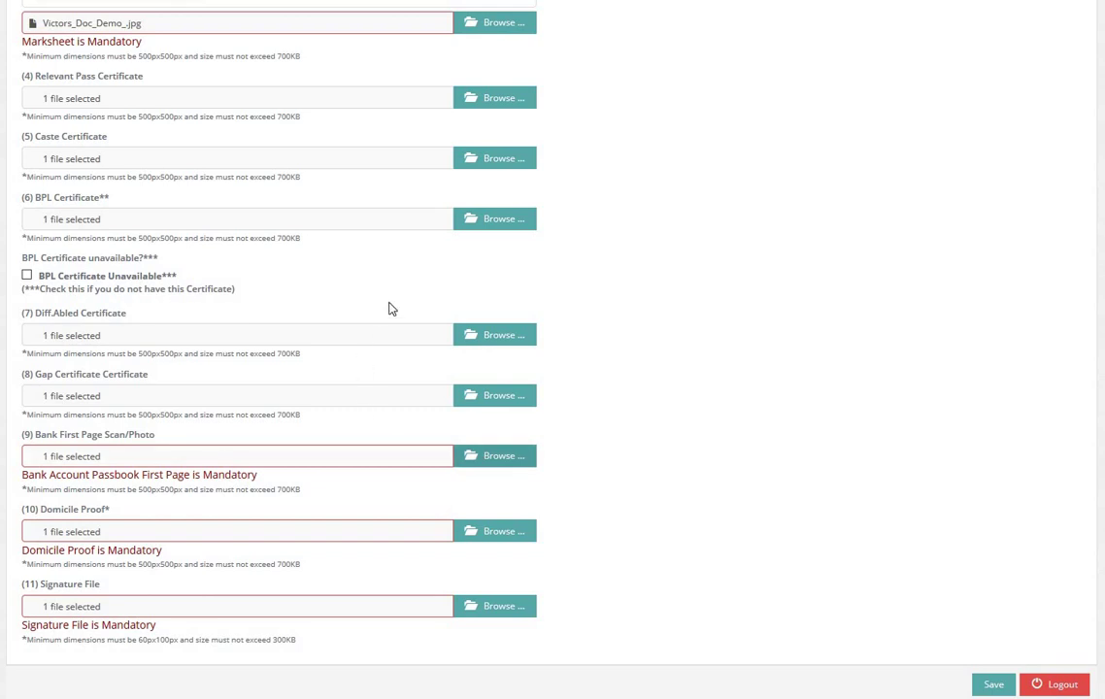
pyautogui.click(385, 335)
# Step: Attach Victors_Doc_Demo_.jpg as the Bank First Page and the Domicile Proof
pyautogui.press('Return')
pyautogui.scroll(-3, 375, 373)
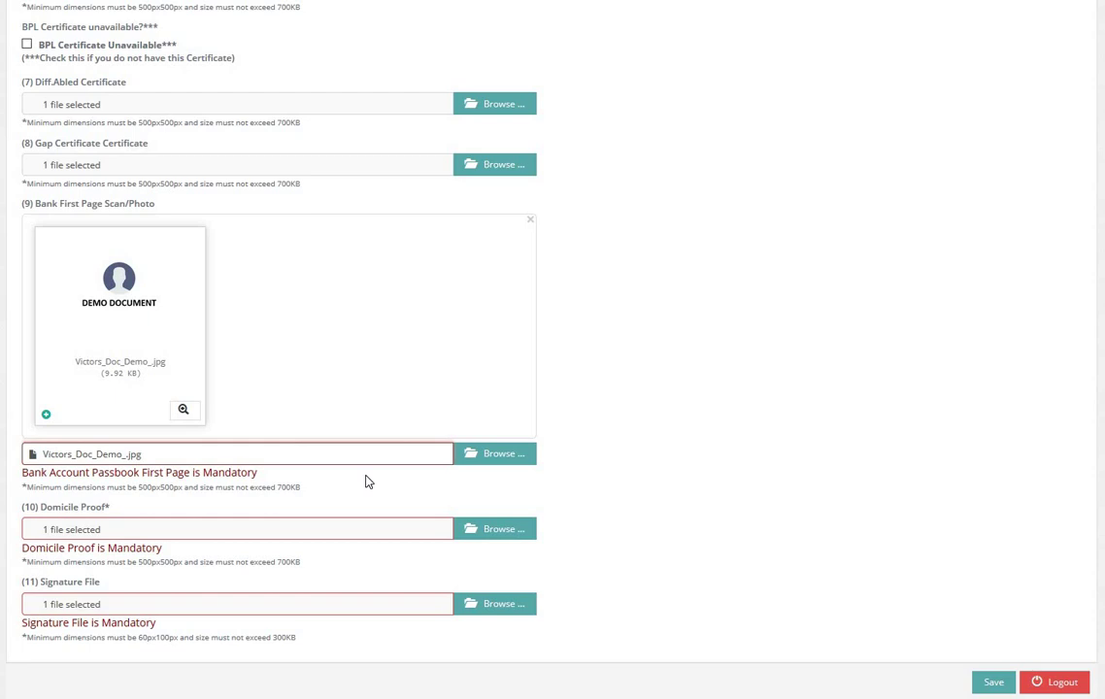
pyautogui.click(469, 528)
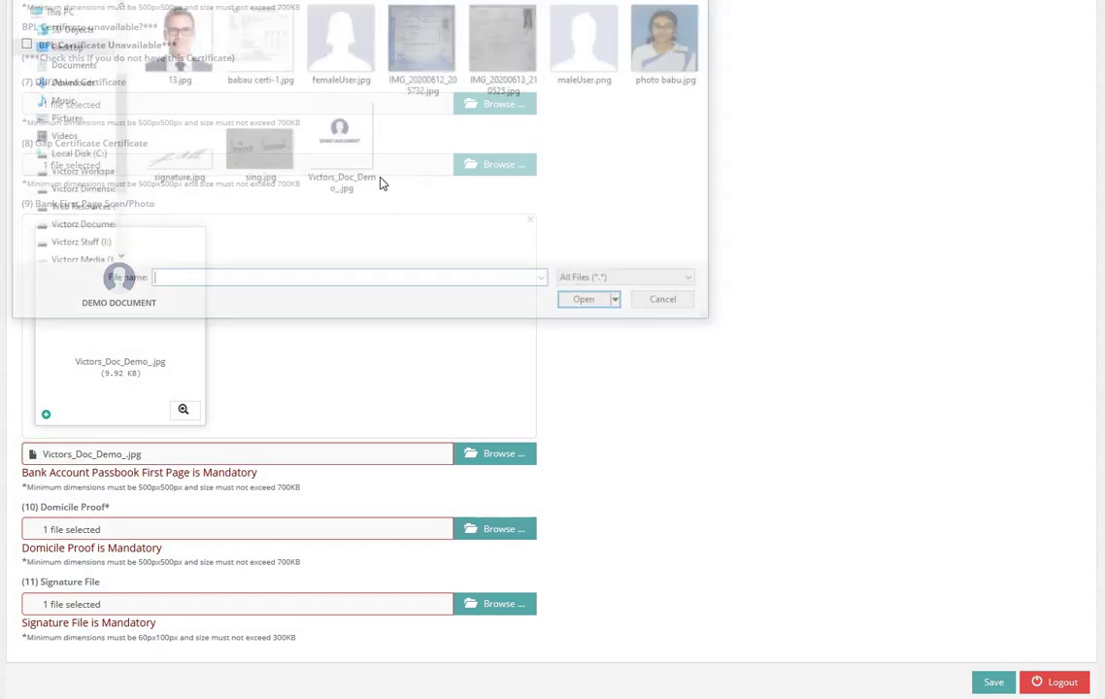
pyautogui.doubleClick(359, 163)
# Step: Attach signature.jpg as the Signature File and check the upload list
pyautogui.scroll(-3, 442, 385)
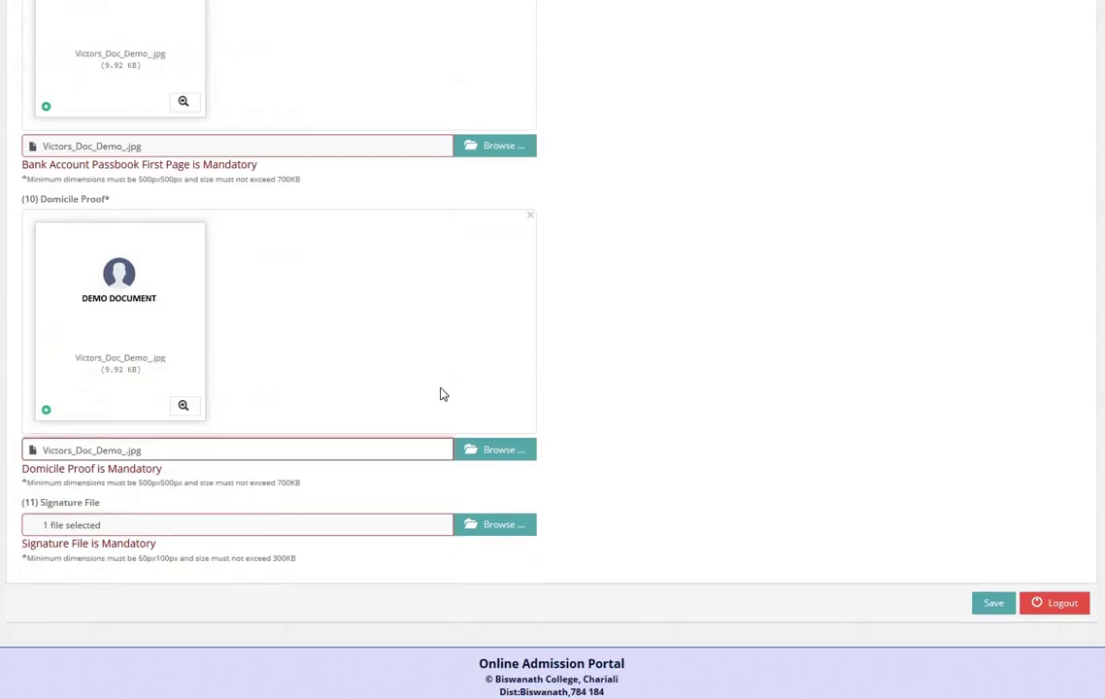
pyautogui.click(494, 524)
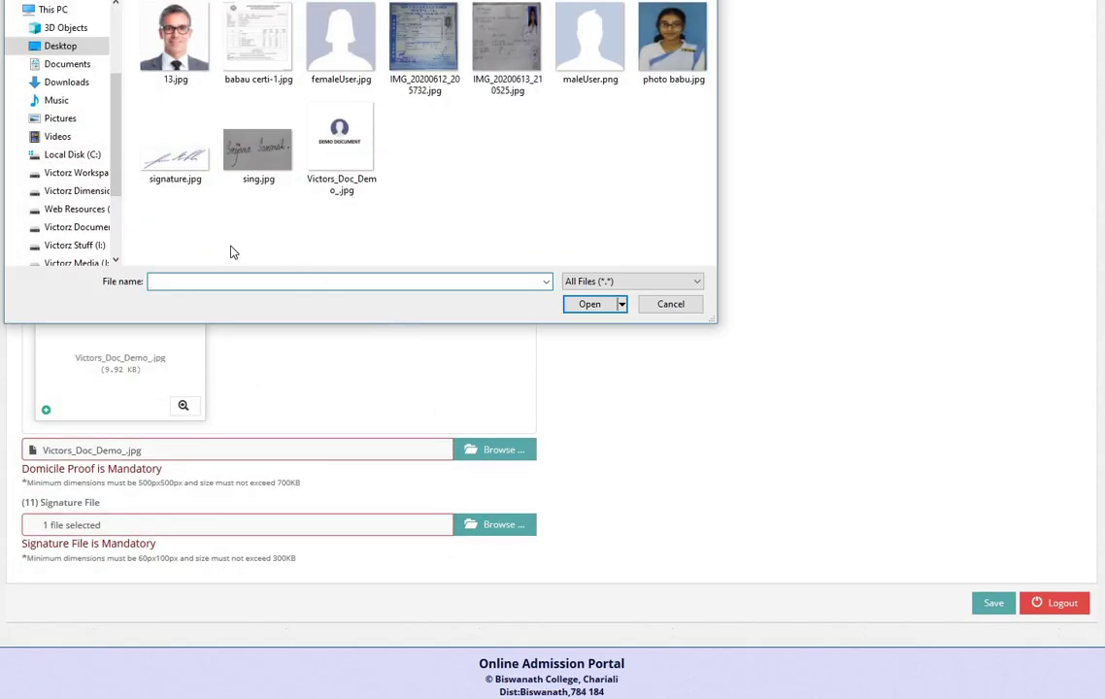
pyautogui.doubleClick(192, 164)
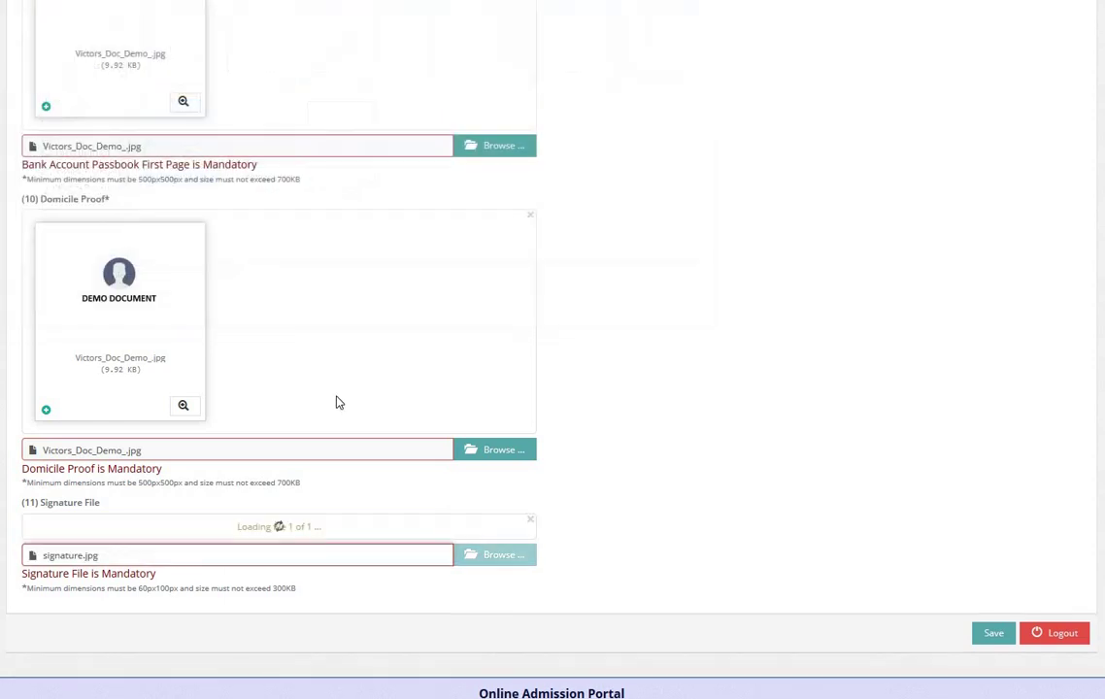
pyautogui.scroll(4, 152, 420)
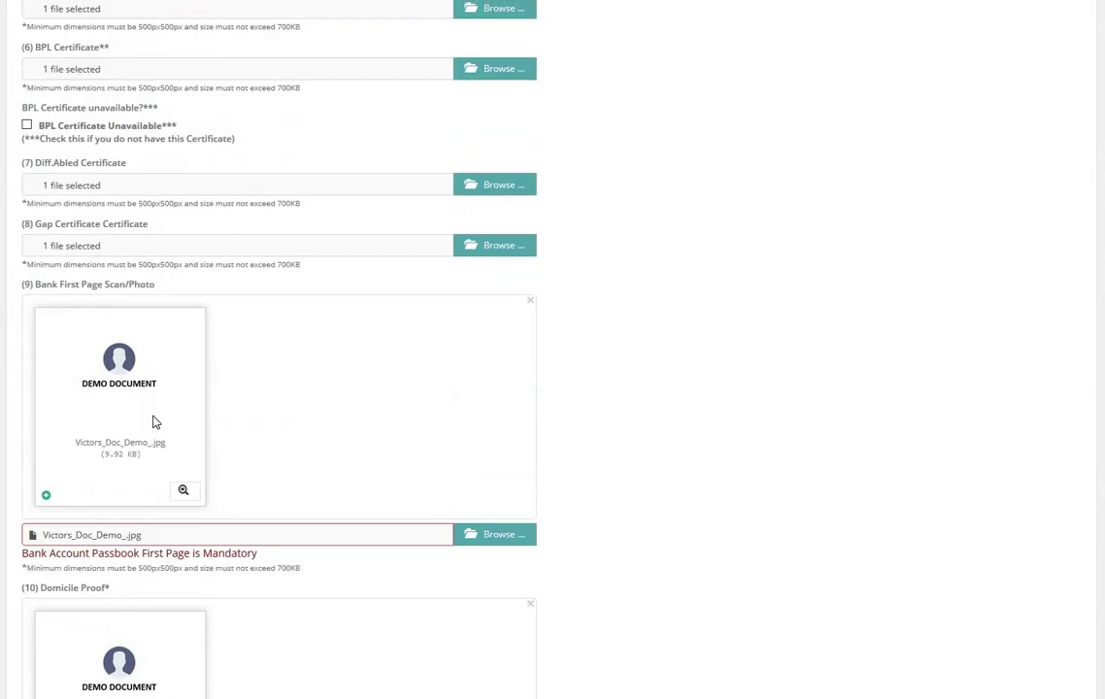
pyautogui.scroll(-6, 131, 404)
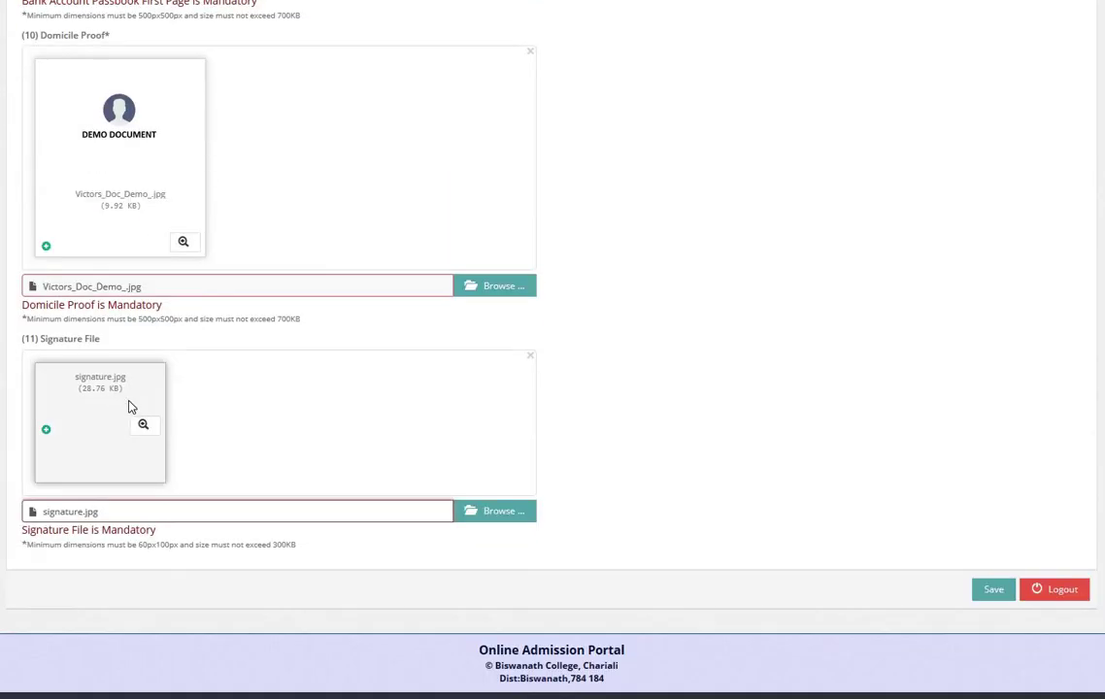
pyautogui.scroll(1, 304, 445)
pyautogui.scroll(8, 304, 445)
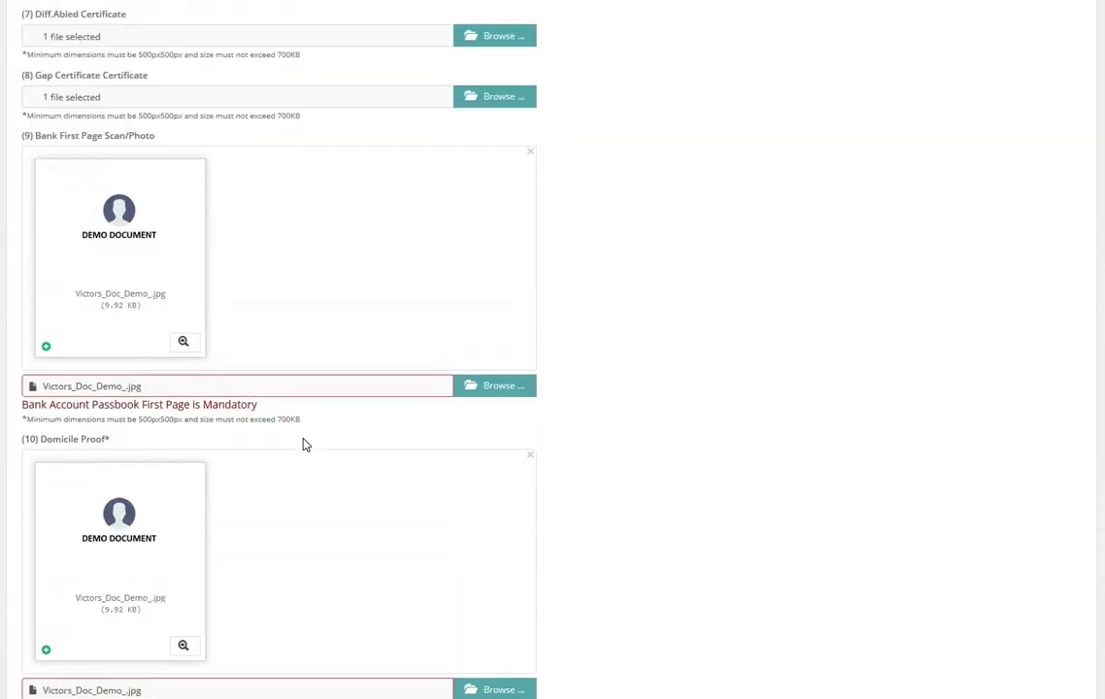
pyautogui.scroll(-8, 927, 583)
pyautogui.scroll(20, 492, 492)
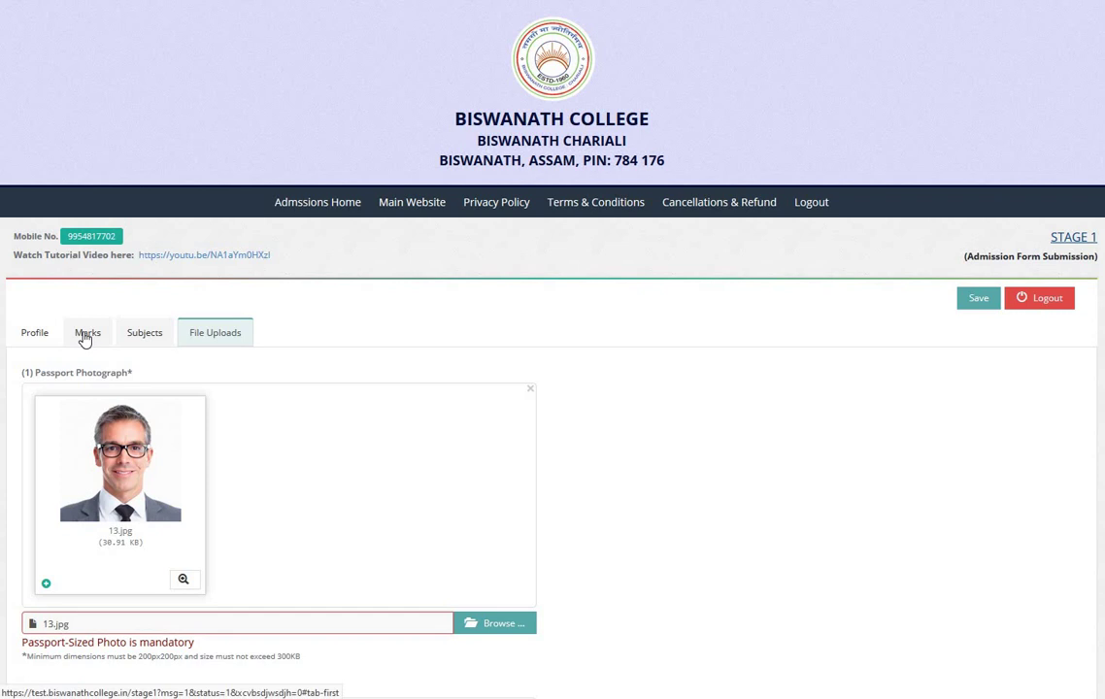
# Step: Review the Profile, Marks, Subjects and File Uploads sections, then save the Stage 1 form
pyautogui.click(35, 333)
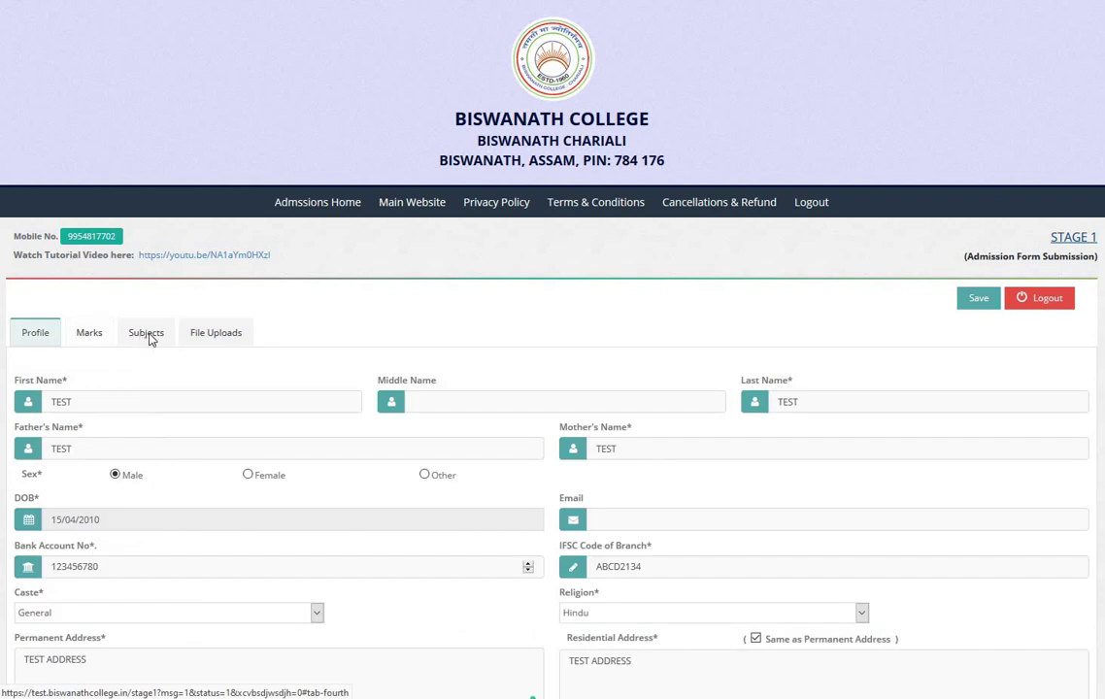
pyautogui.click(146, 333)
pyautogui.click(214, 333)
pyautogui.click(86, 333)
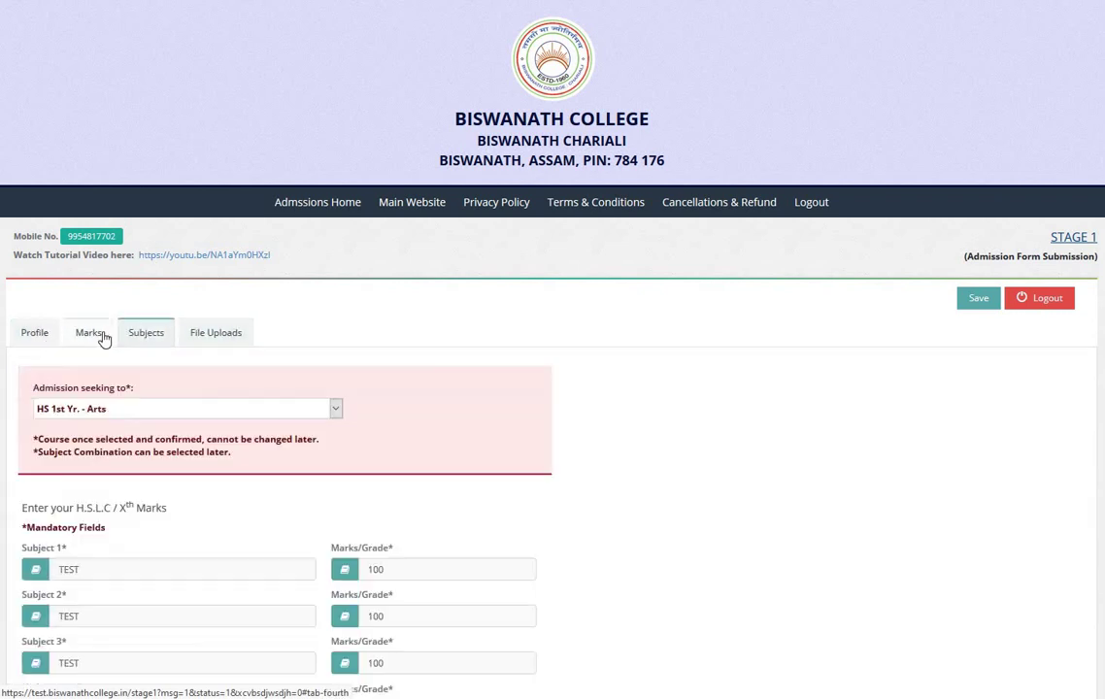
pyautogui.click(35, 333)
pyautogui.click(146, 333)
pyautogui.click(977, 303)
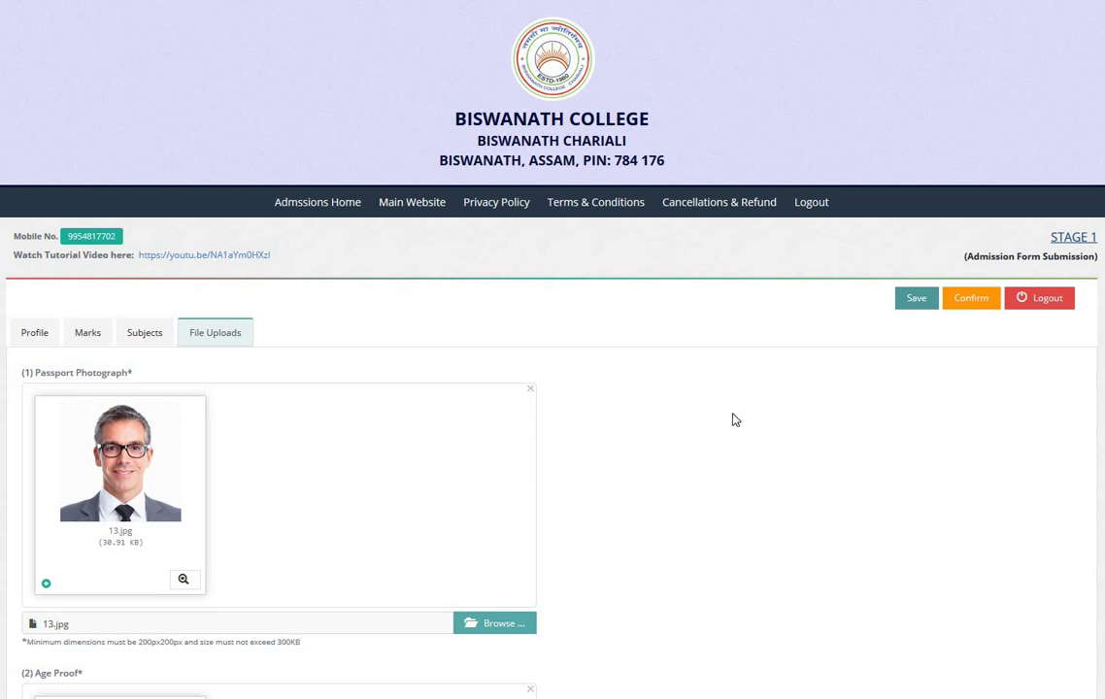
# Step: Log out of the portal, confirming the Logout prompt
pyautogui.click(1037, 298)
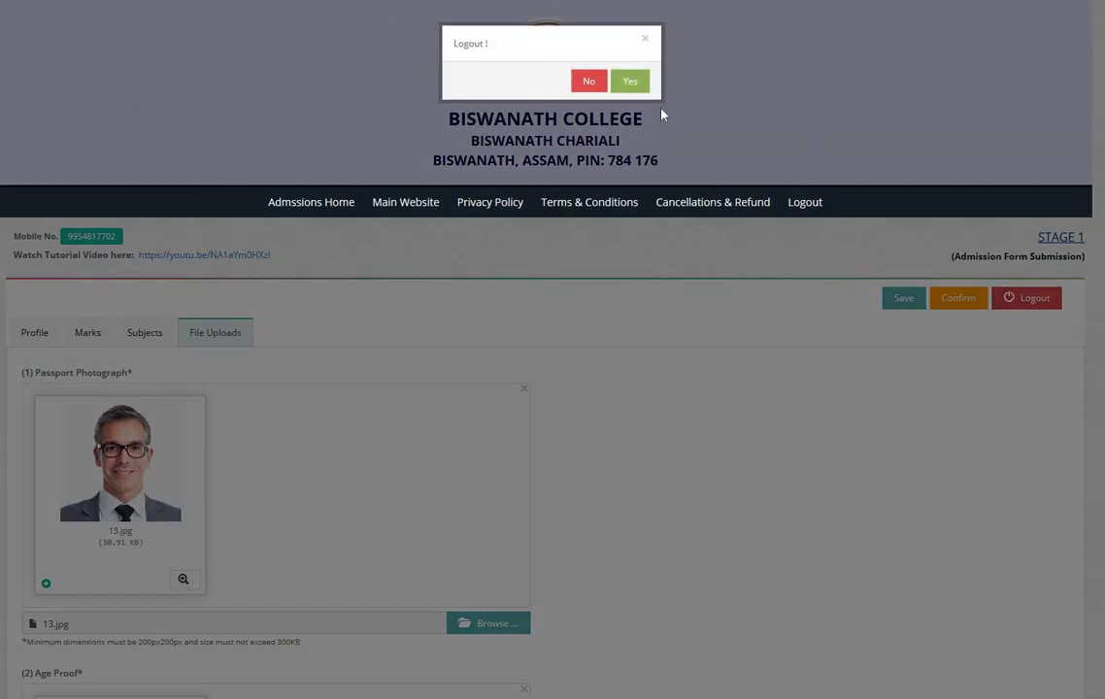
pyautogui.press('Return')
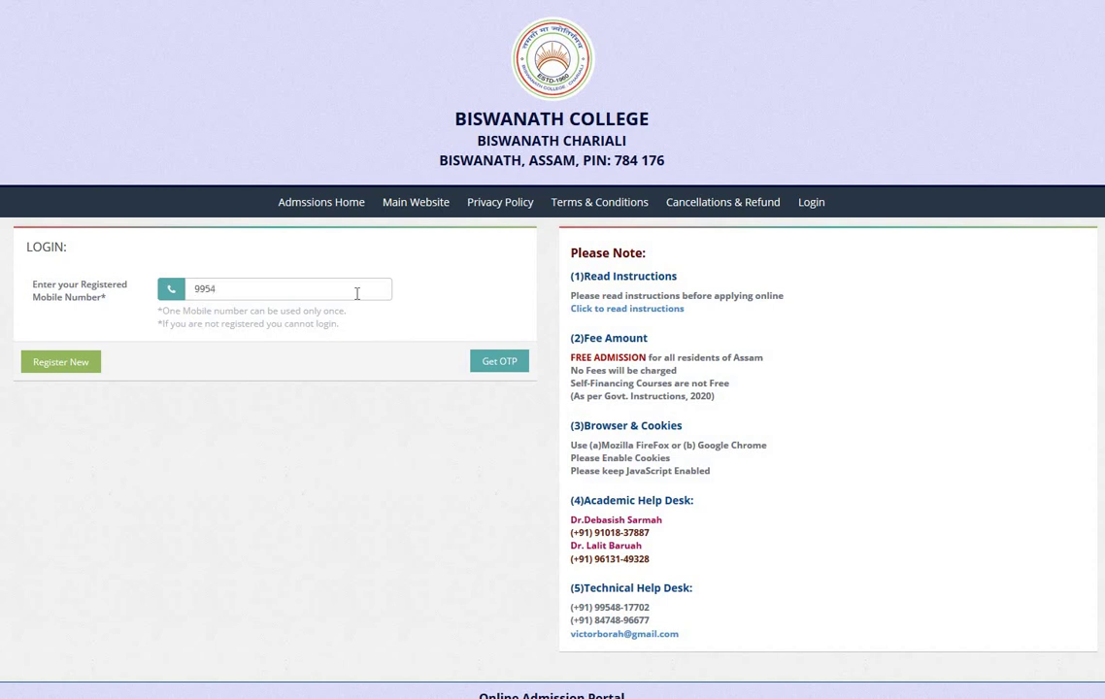
# Step: Enter the registered mobile number on the login page
pyautogui.write('770')
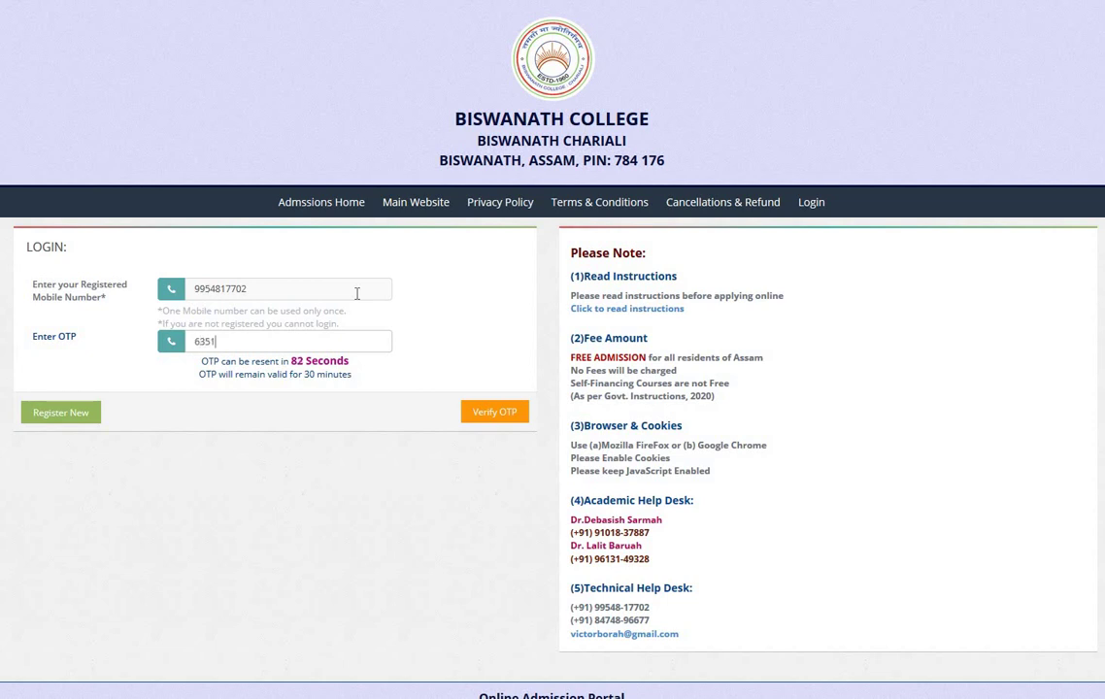
pyautogui.write('27')
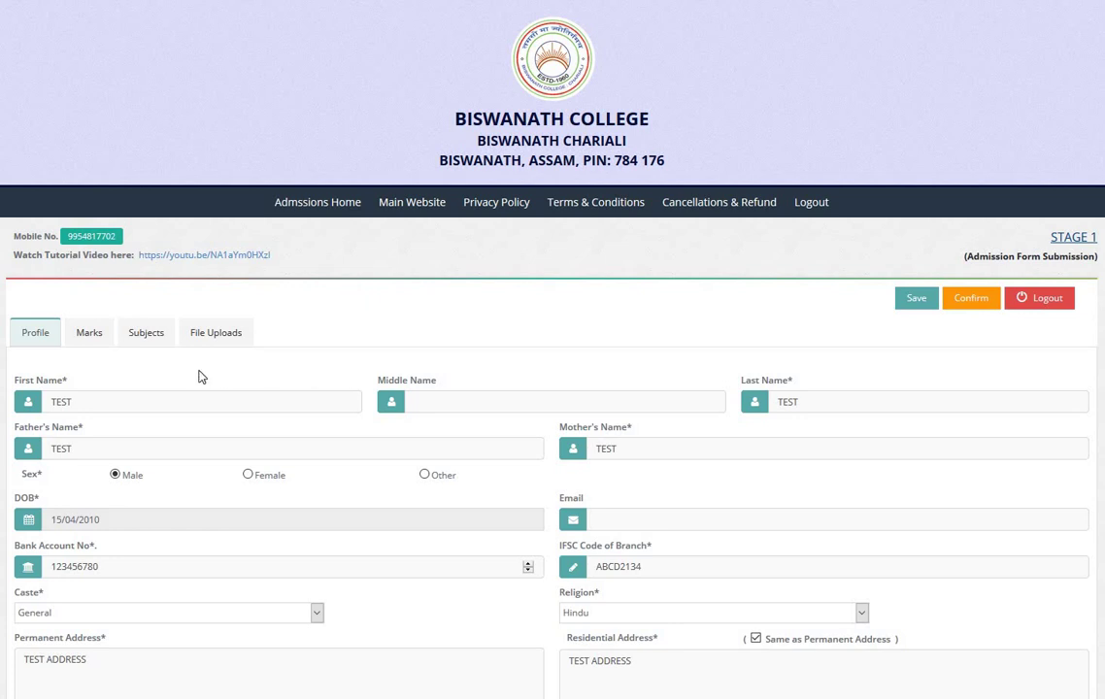
pyautogui.scroll(-2, 202, 376)
pyautogui.scroll(-2, 208, 378)
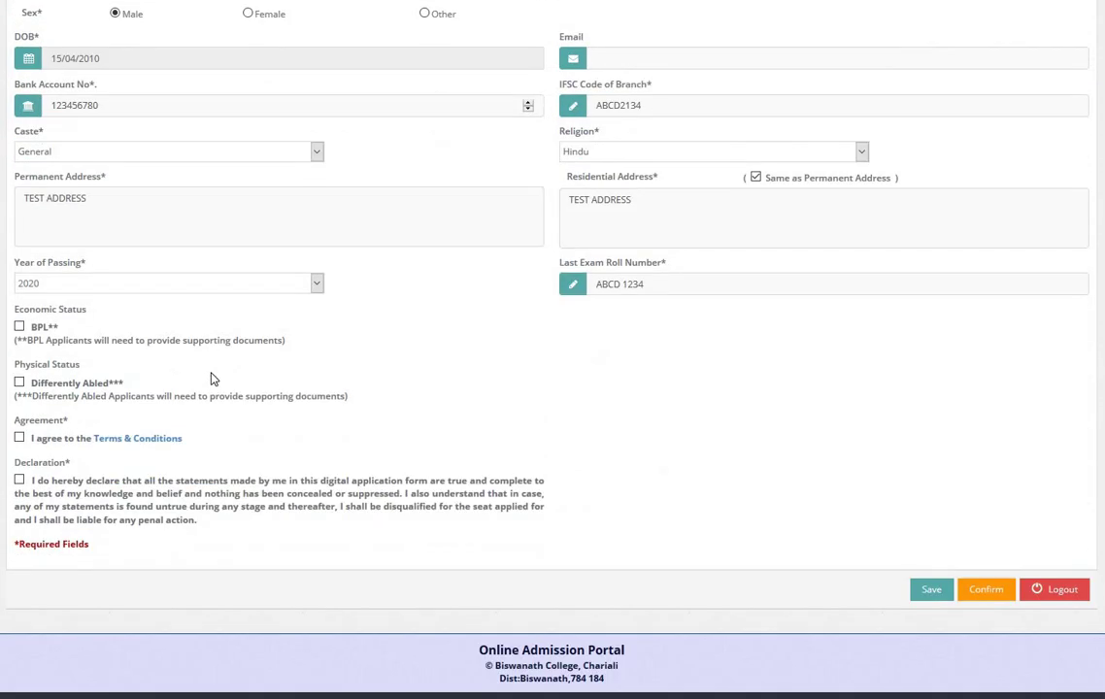
pyautogui.scroll(4, 199, 382)
pyautogui.scroll(1, 187, 385)
pyautogui.click(148, 340)
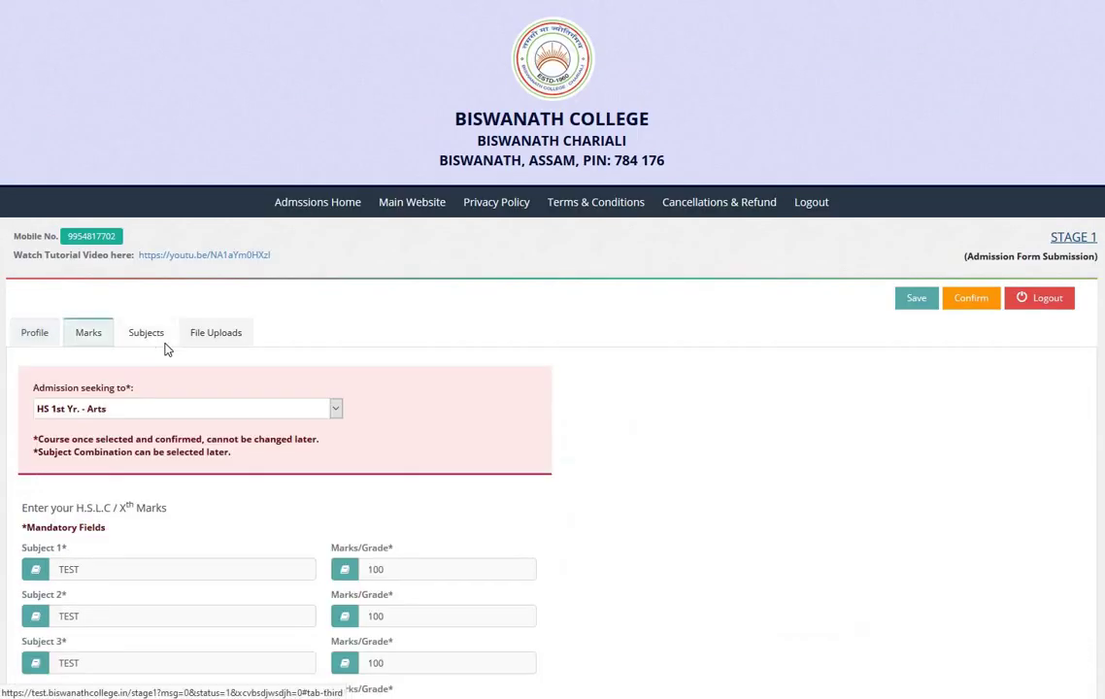
pyautogui.scroll(-3, 169, 354)
pyautogui.scroll(3, 192, 348)
pyautogui.click(209, 336)
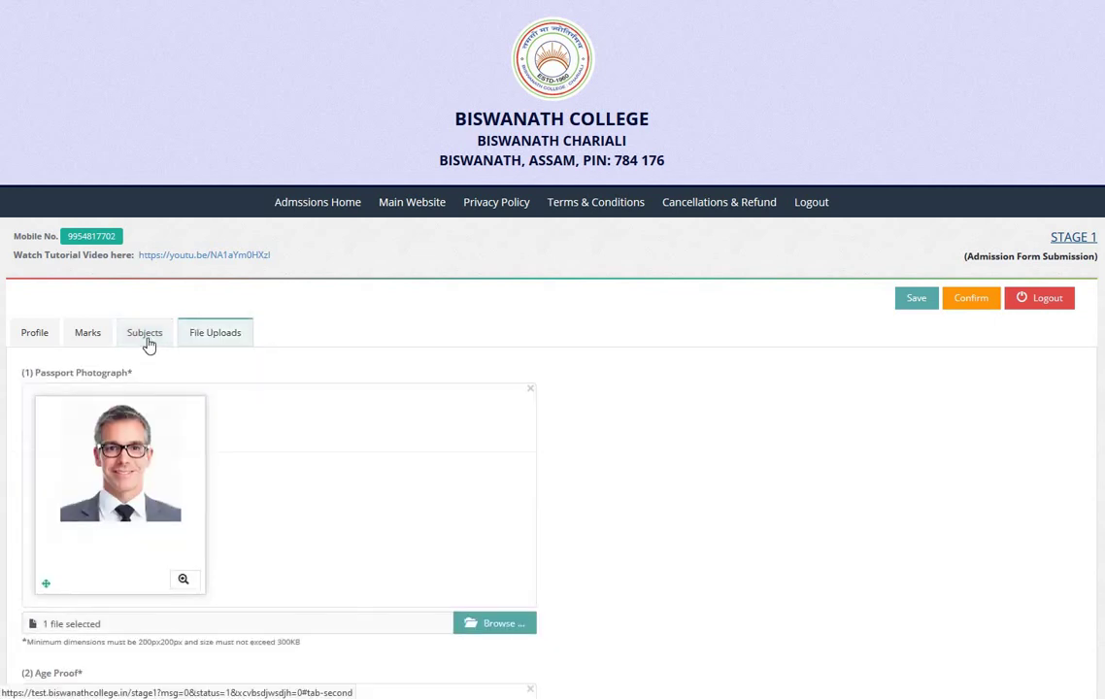
pyautogui.click(145, 334)
pyautogui.click(229, 342)
pyautogui.scroll(-10, 234, 357)
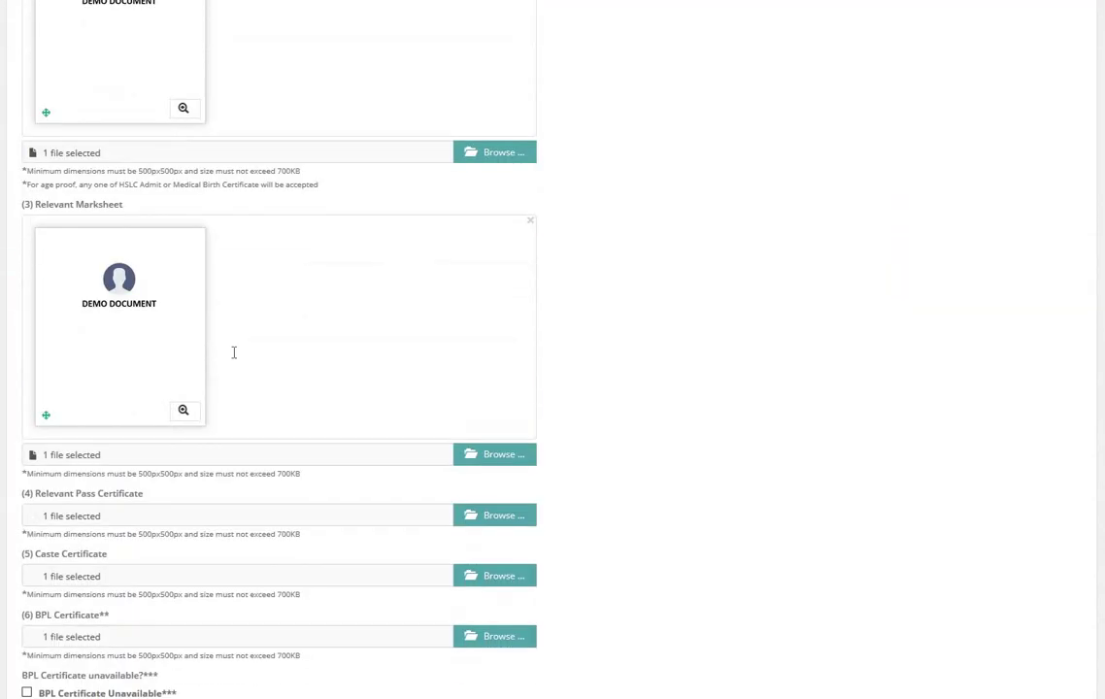
pyautogui.scroll(-5, 234, 356)
pyautogui.scroll(15, 234, 352)
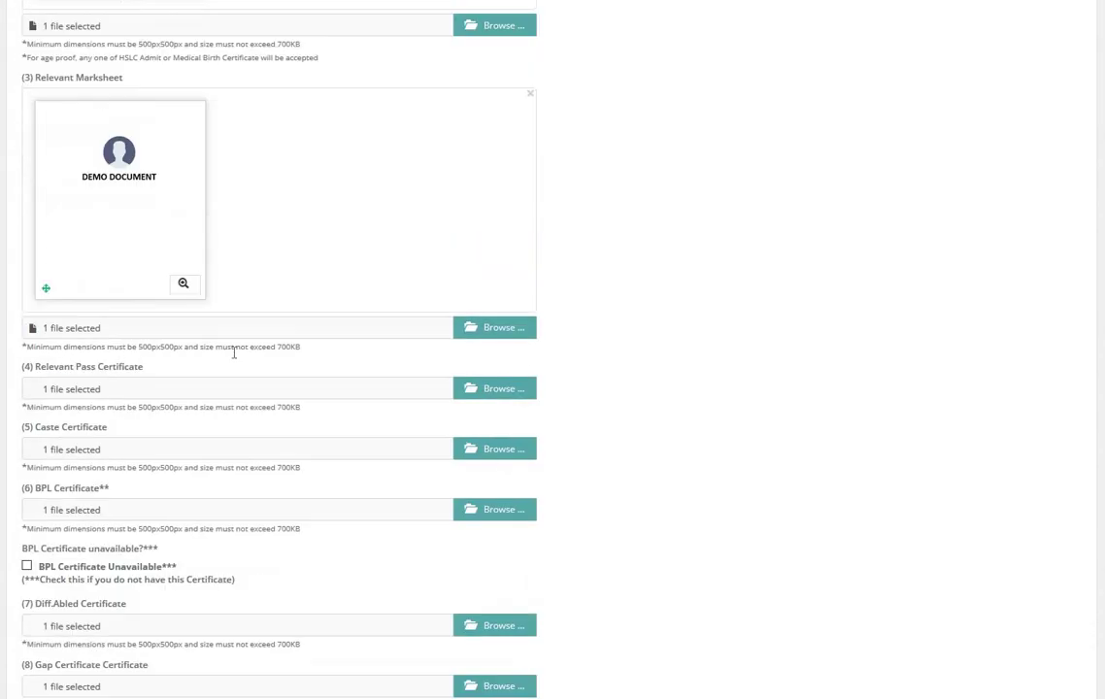
pyautogui.click(49, 331)
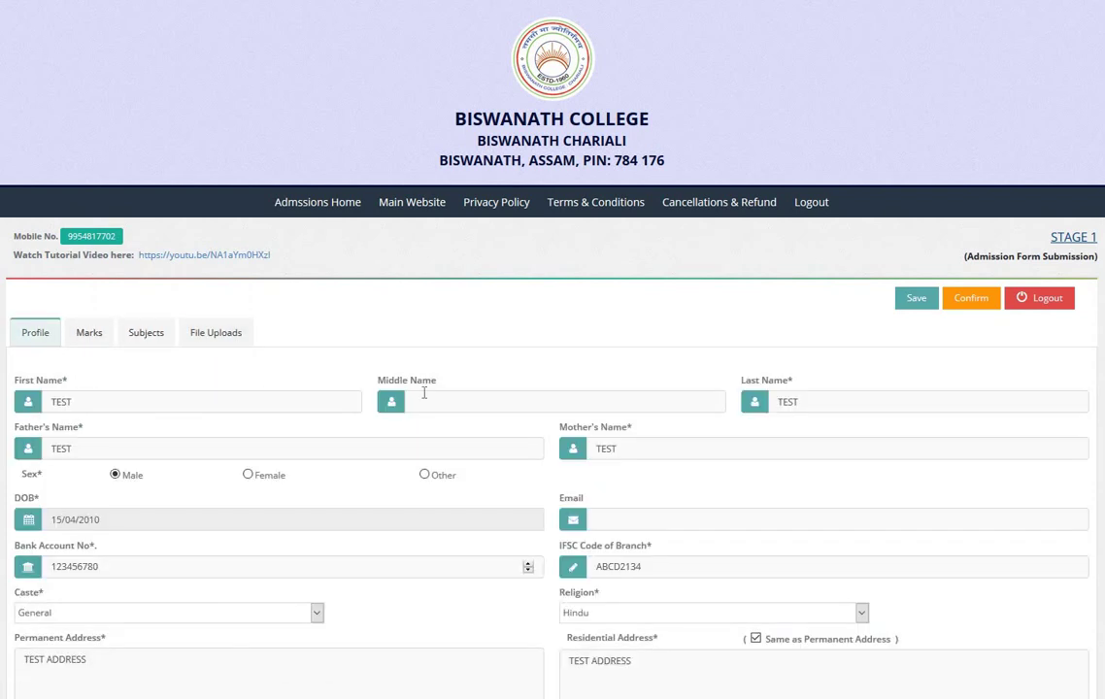
pyautogui.scroll(-3, 423, 393)
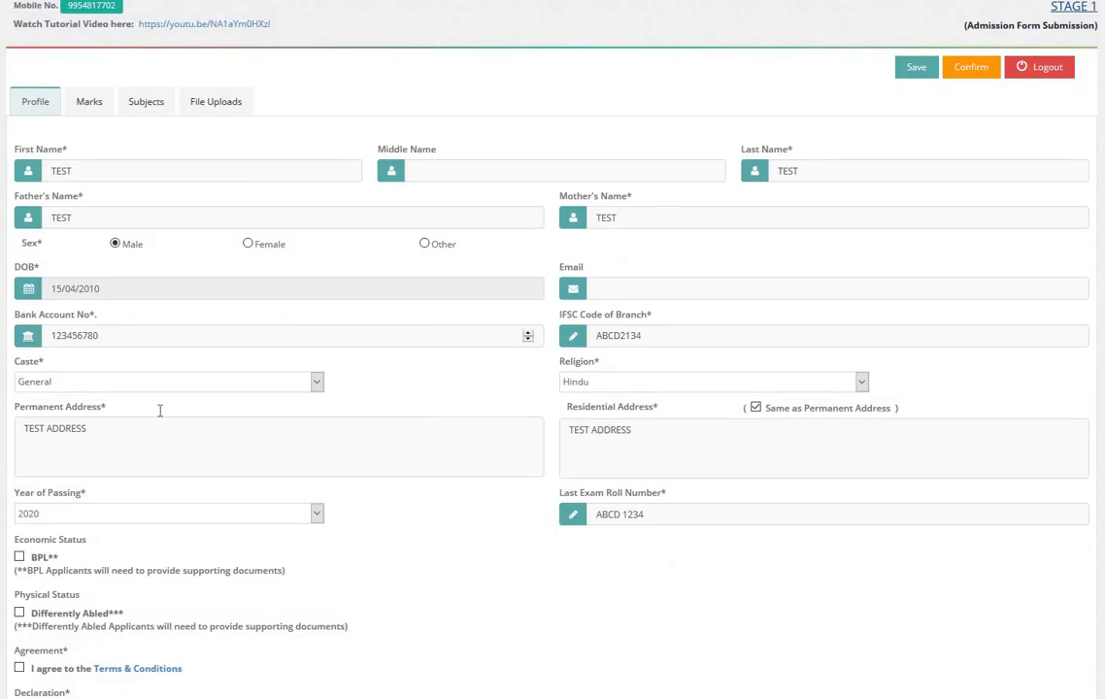
pyautogui.scroll(-3, 116, 404)
pyautogui.click(19, 438)
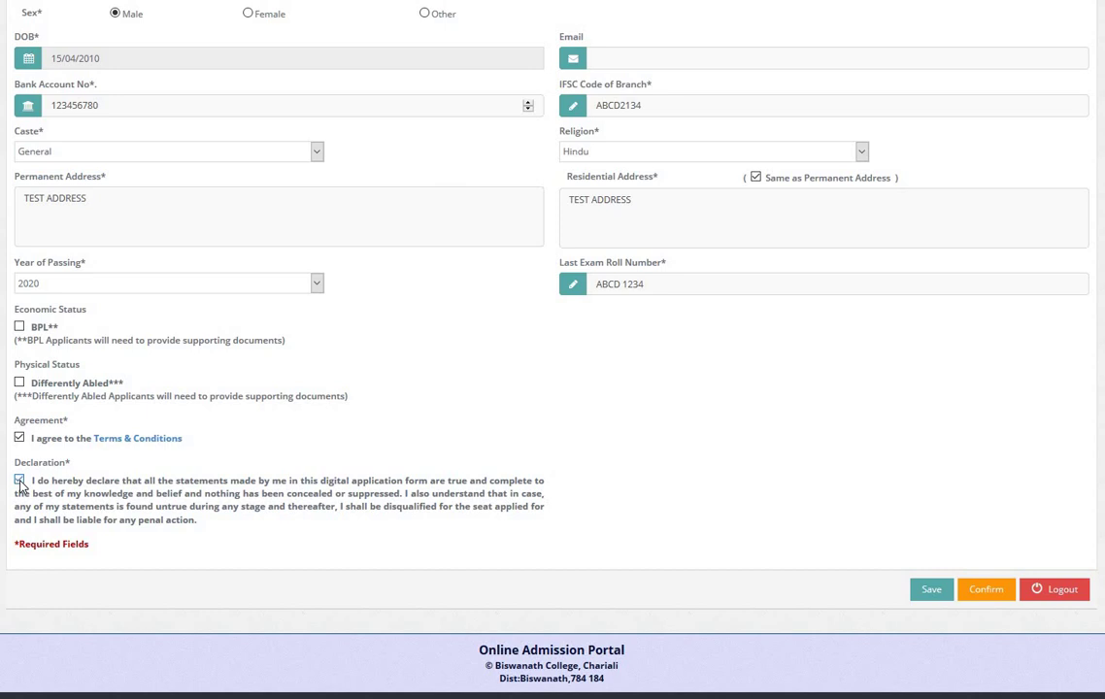
pyautogui.click(20, 480)
pyautogui.scroll(5, 236, 506)
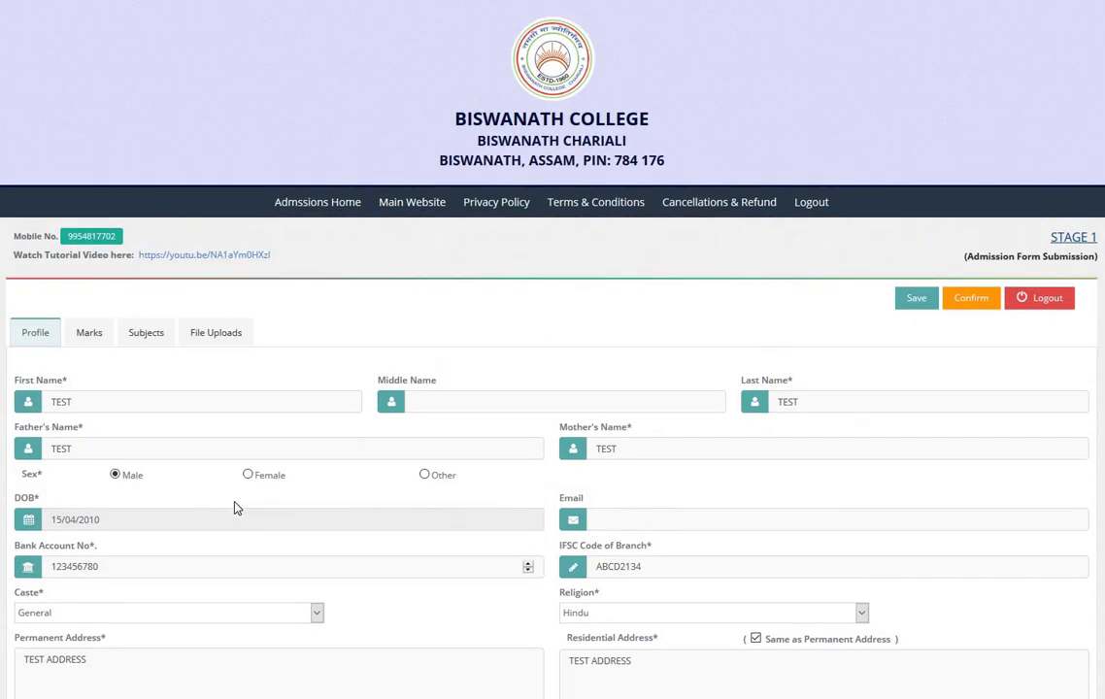
pyautogui.scroll(-1, 967, 234)
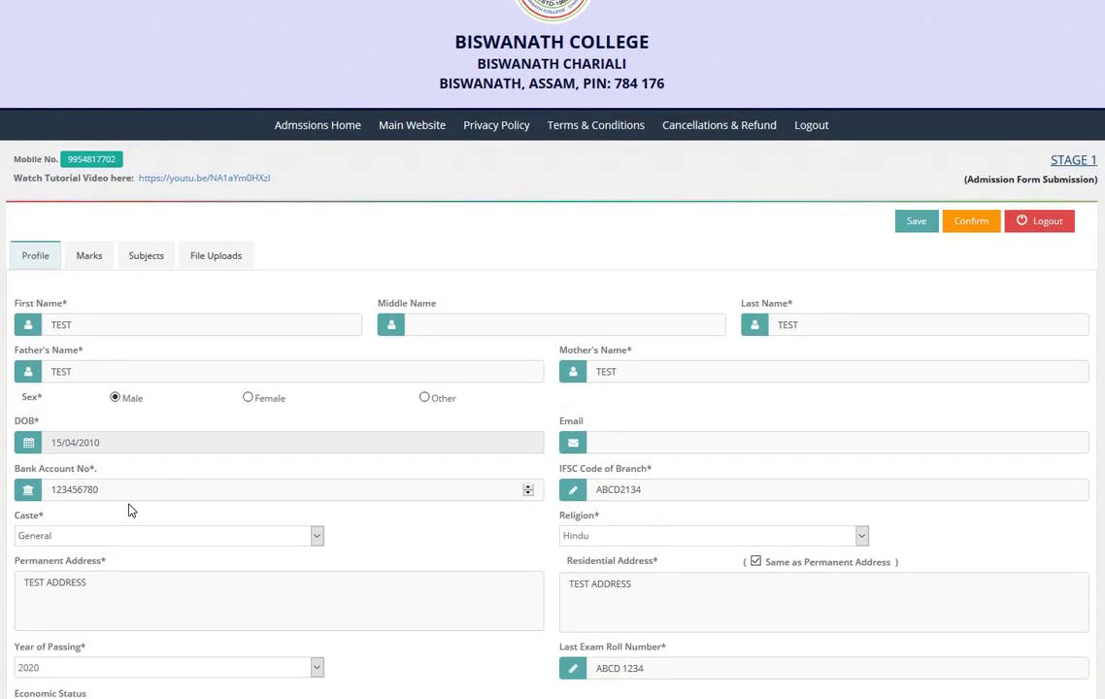
pyautogui.scroll(-4, 49, 475)
pyautogui.click(19, 480)
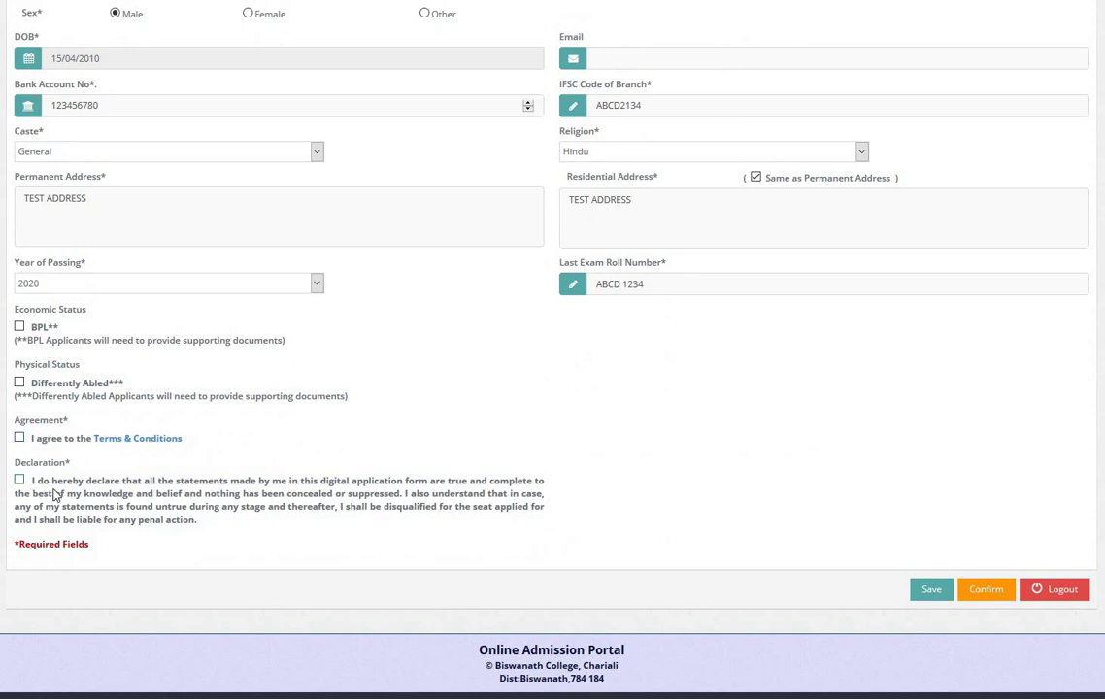
pyautogui.scroll(5, 967, 310)
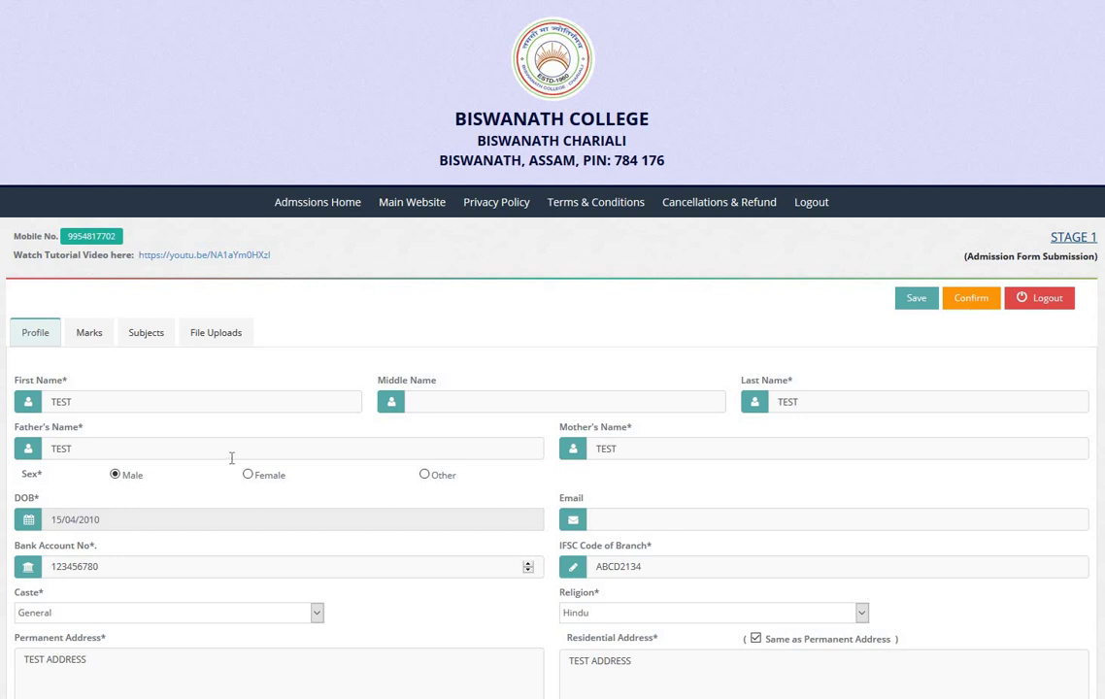
pyautogui.scroll(-3, 231, 456)
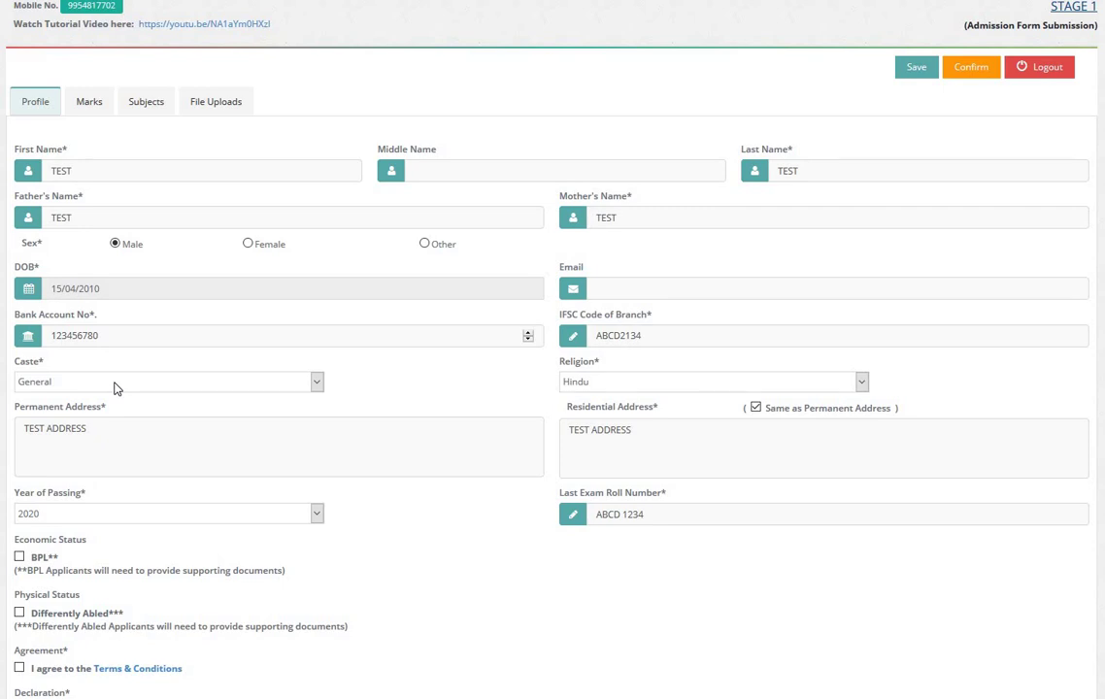
pyautogui.scroll(3, 146, 359)
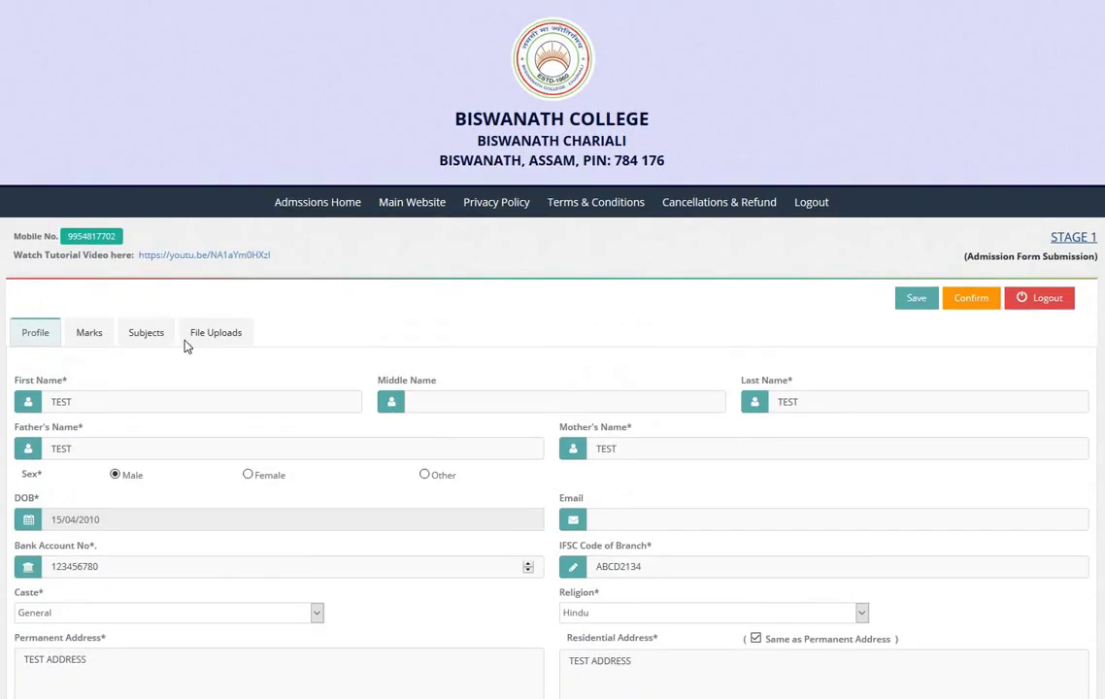
pyautogui.click(215, 333)
pyautogui.scroll(-7, 205, 415)
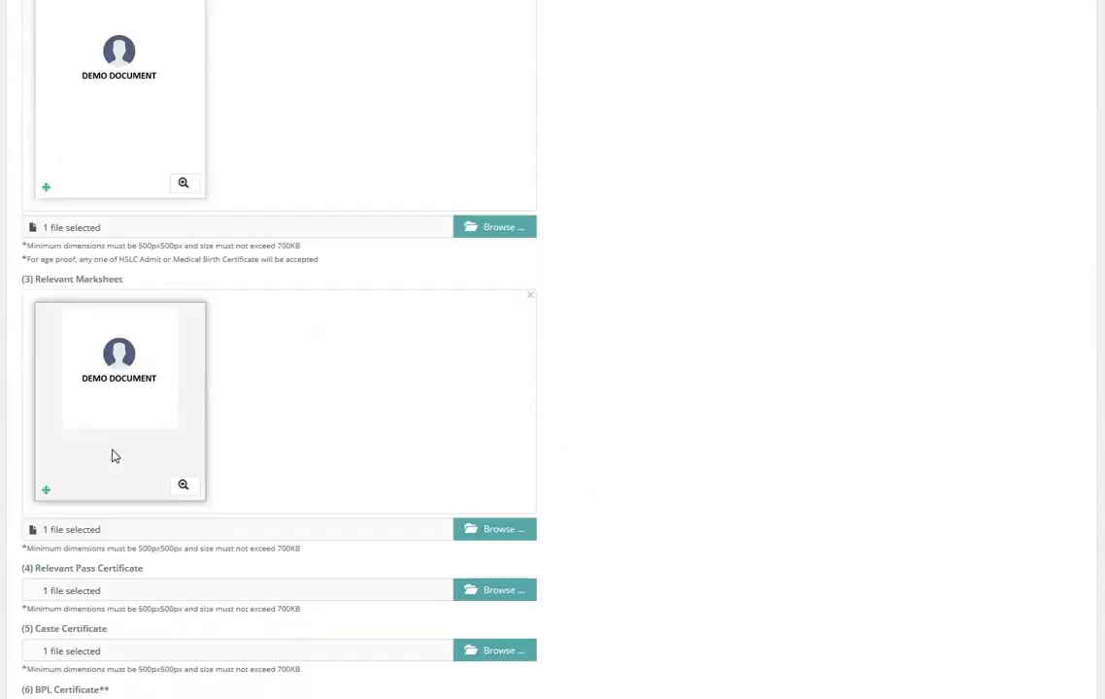
pyautogui.scroll(-4, 114, 461)
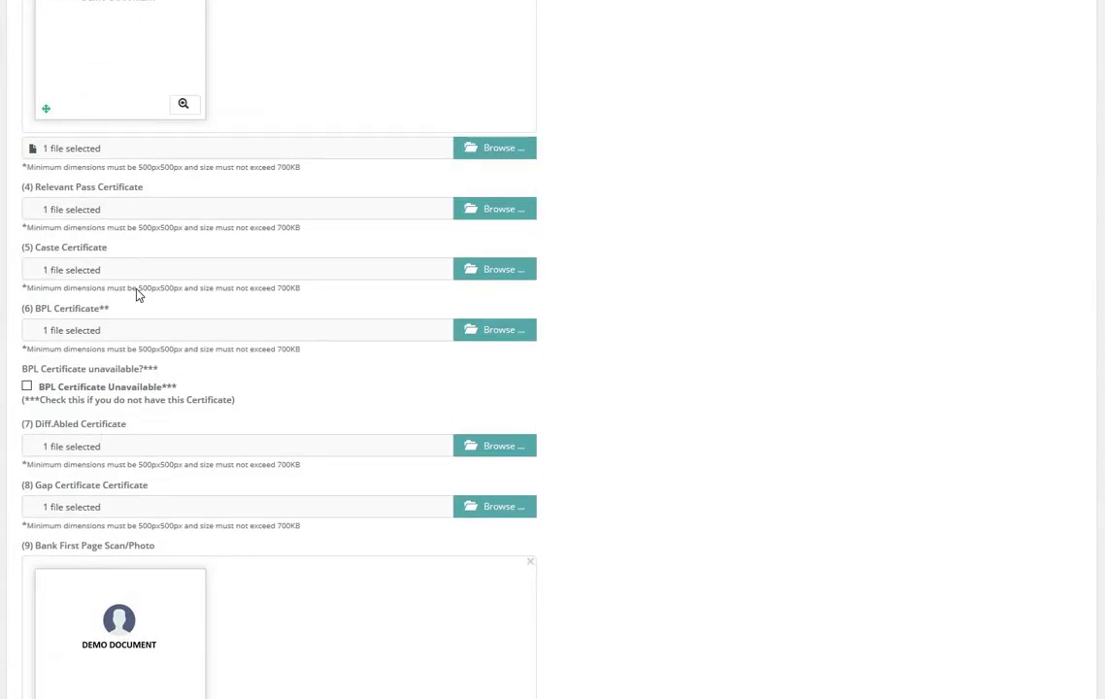
pyautogui.scroll(10, 137, 292)
pyautogui.click(36, 332)
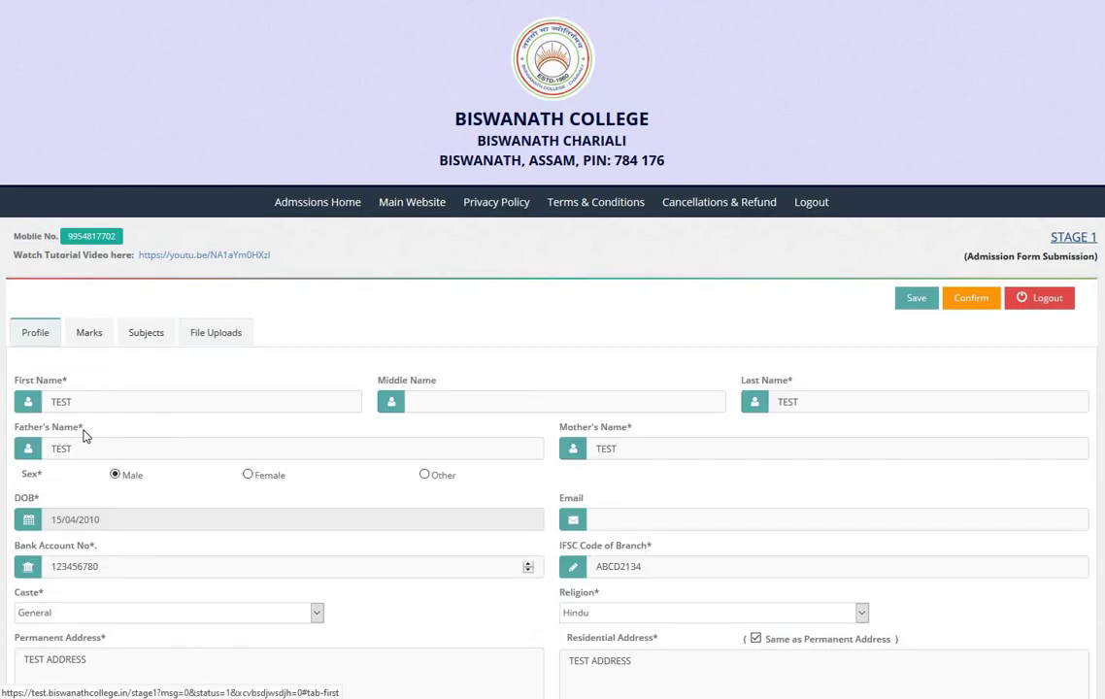
# Step: Set Caste to SC and save the Stage 1 form
pyautogui.scroll(-3, 83, 436)
pyautogui.click(66, 307)
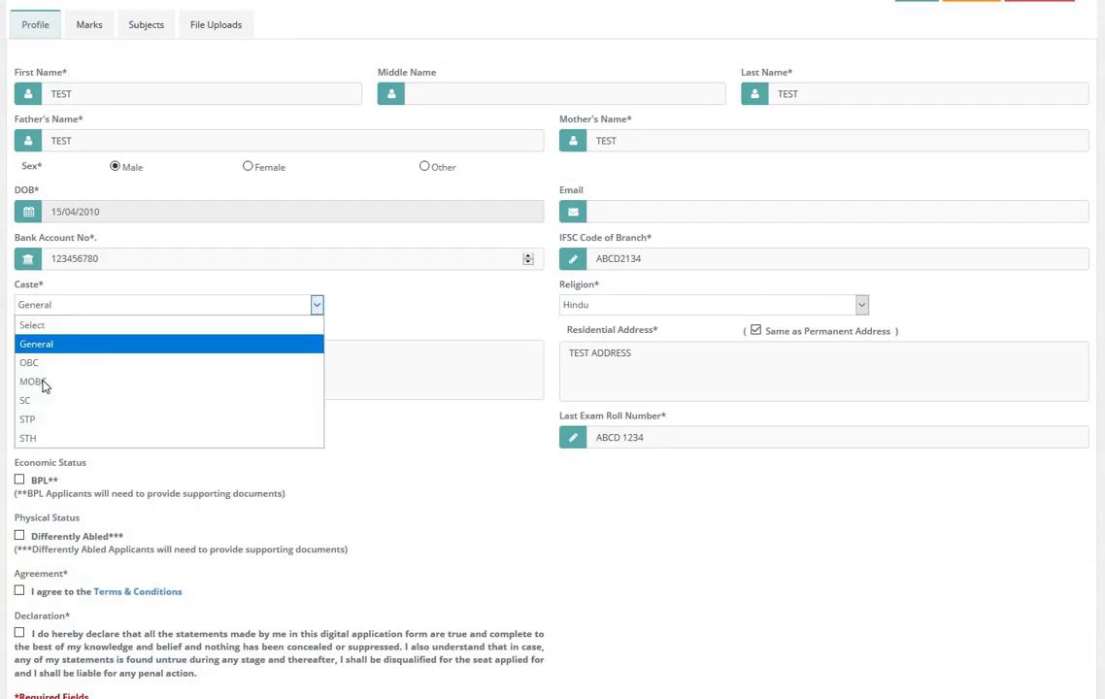
pyautogui.click(43, 400)
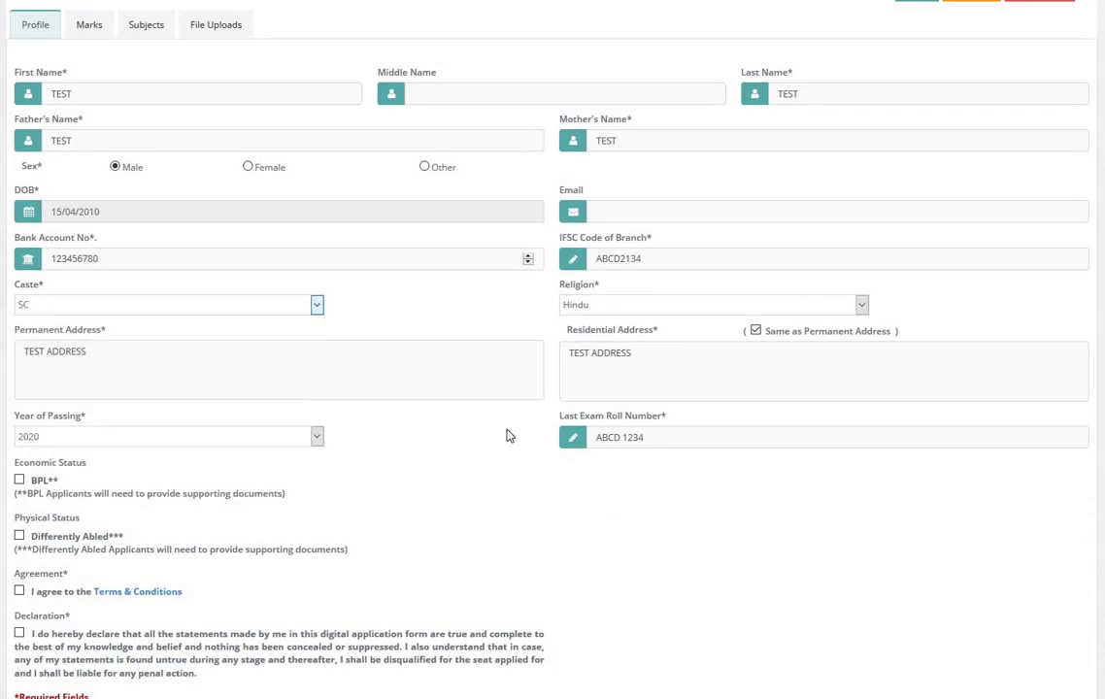
pyautogui.scroll(3, 892, 343)
pyautogui.click(905, 308)
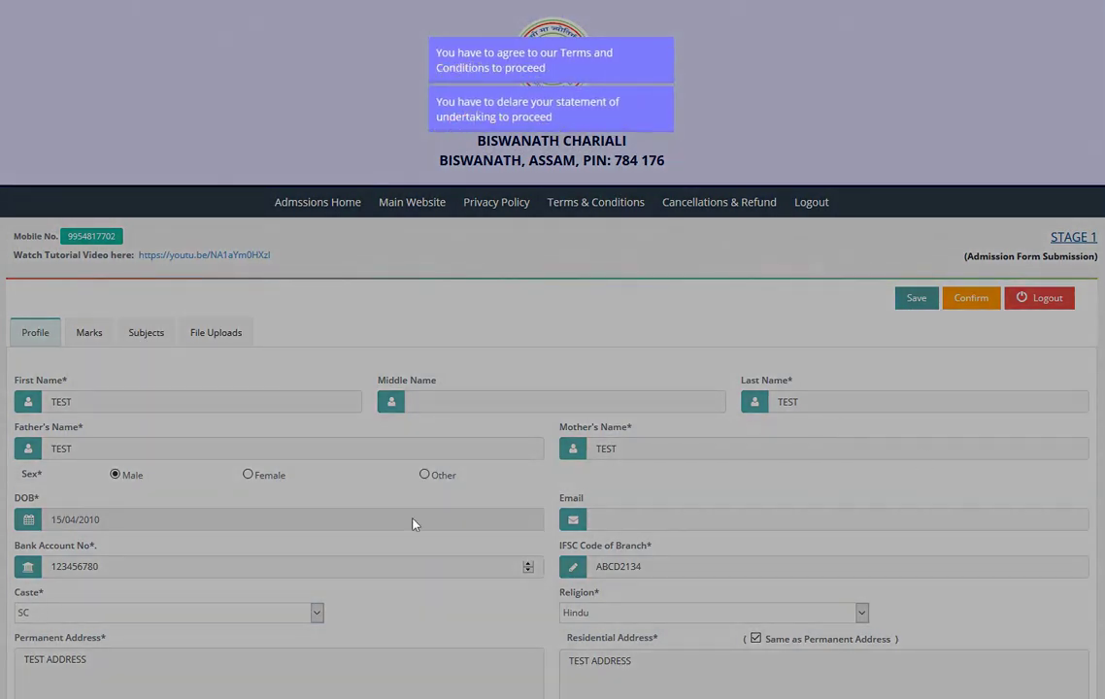
# Step: Tick the Terms & Conditions and declaration of undertaking checkboxes, then save again
pyautogui.scroll(-5, 383, 527)
pyautogui.click(19, 407)
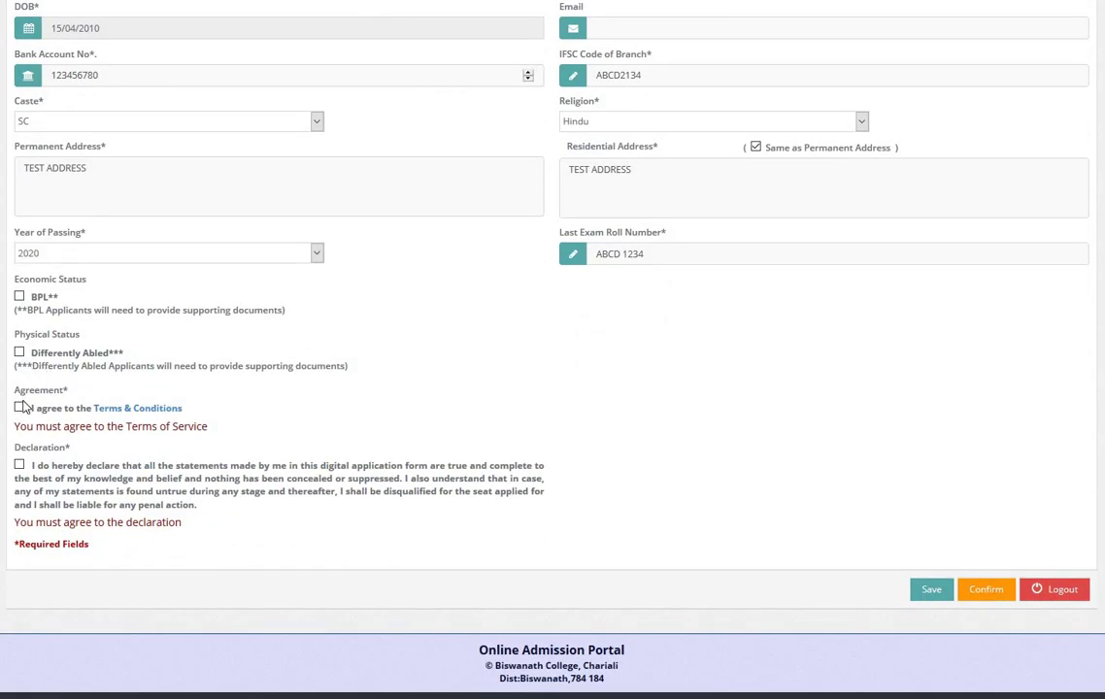
pyautogui.click(19, 463)
pyautogui.click(910, 597)
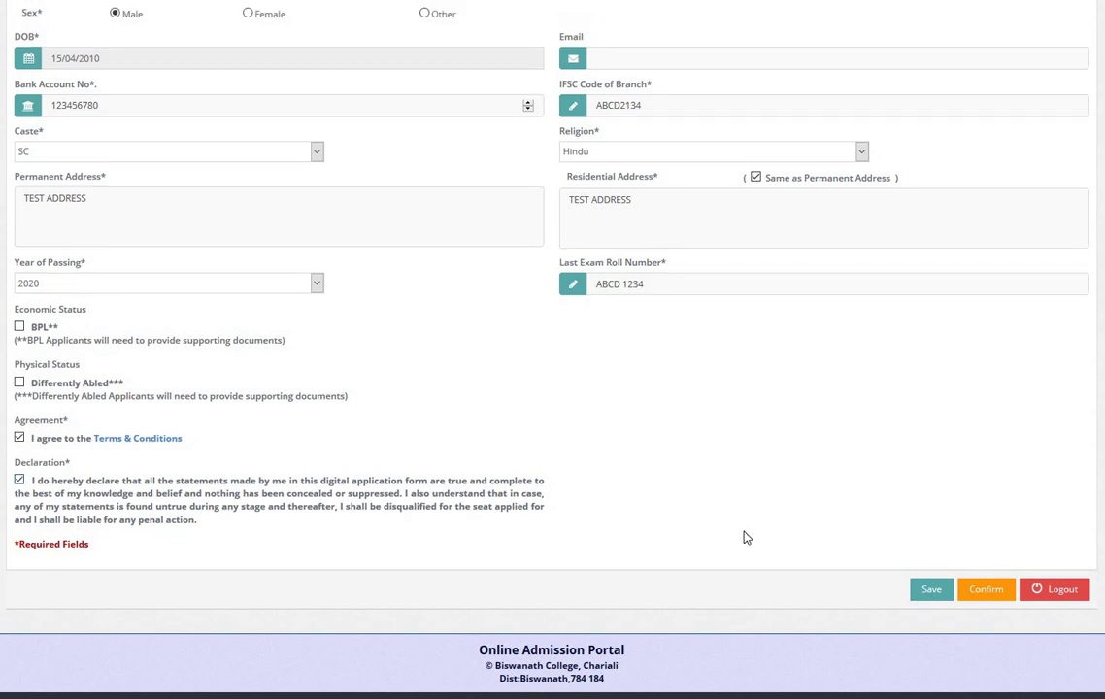
# Step: Back in the applicant profile, switch Caste to General and then back to SC
pyautogui.scroll(1, 757, 542)
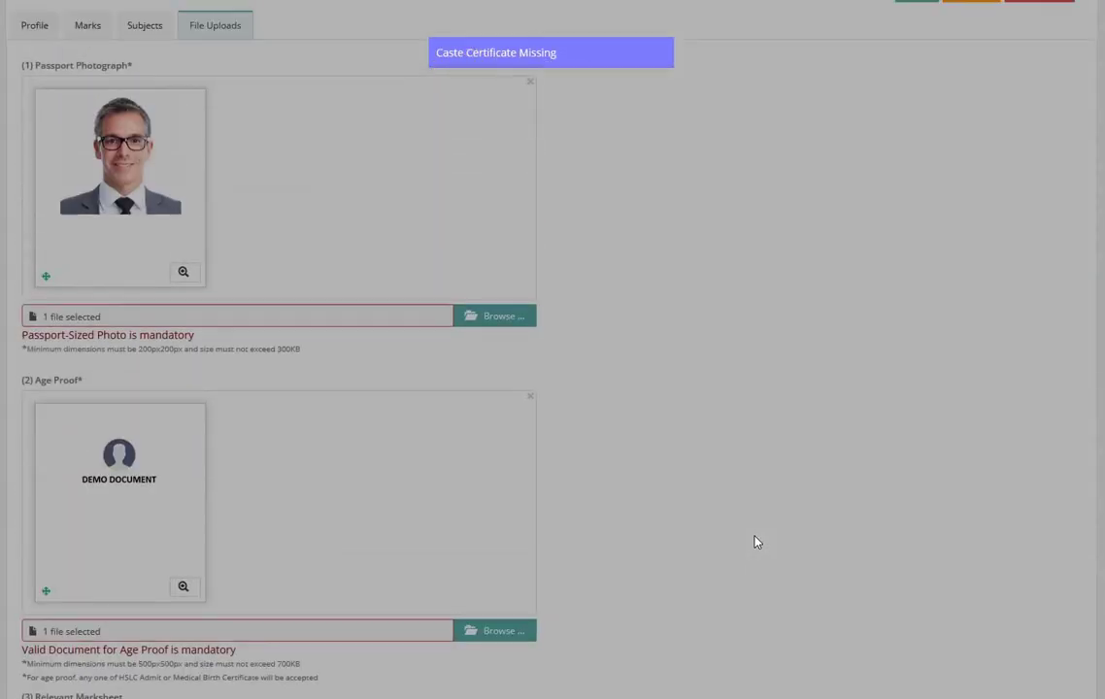
pyautogui.scroll(5, 757, 542)
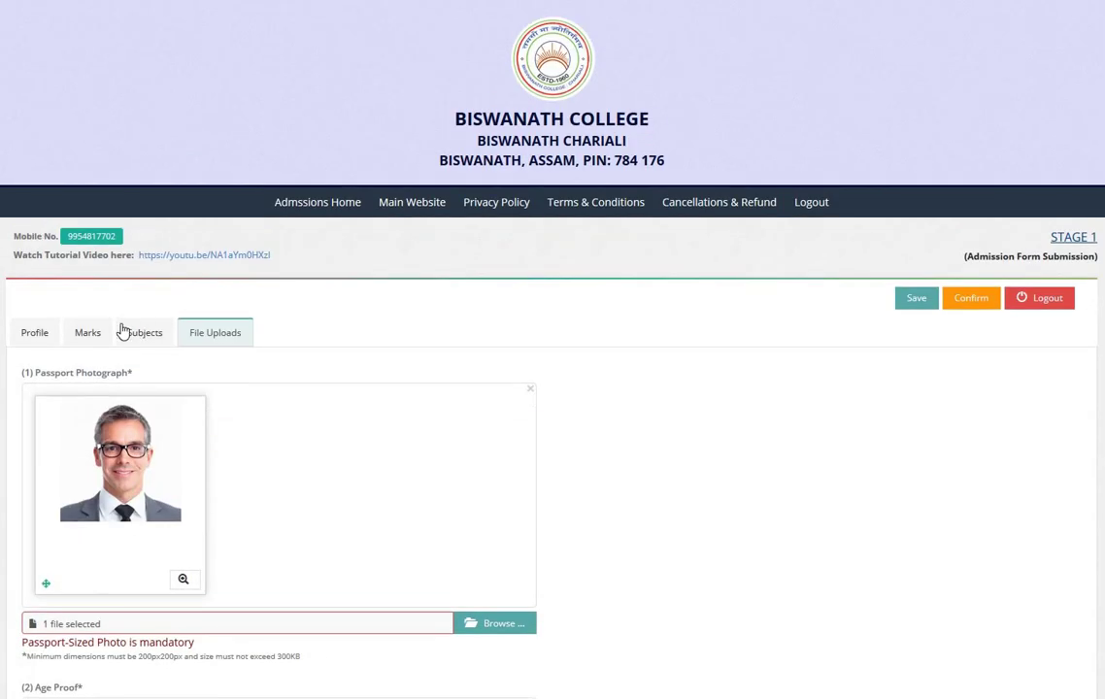
pyautogui.click(32, 331)
pyautogui.scroll(-5, 146, 449)
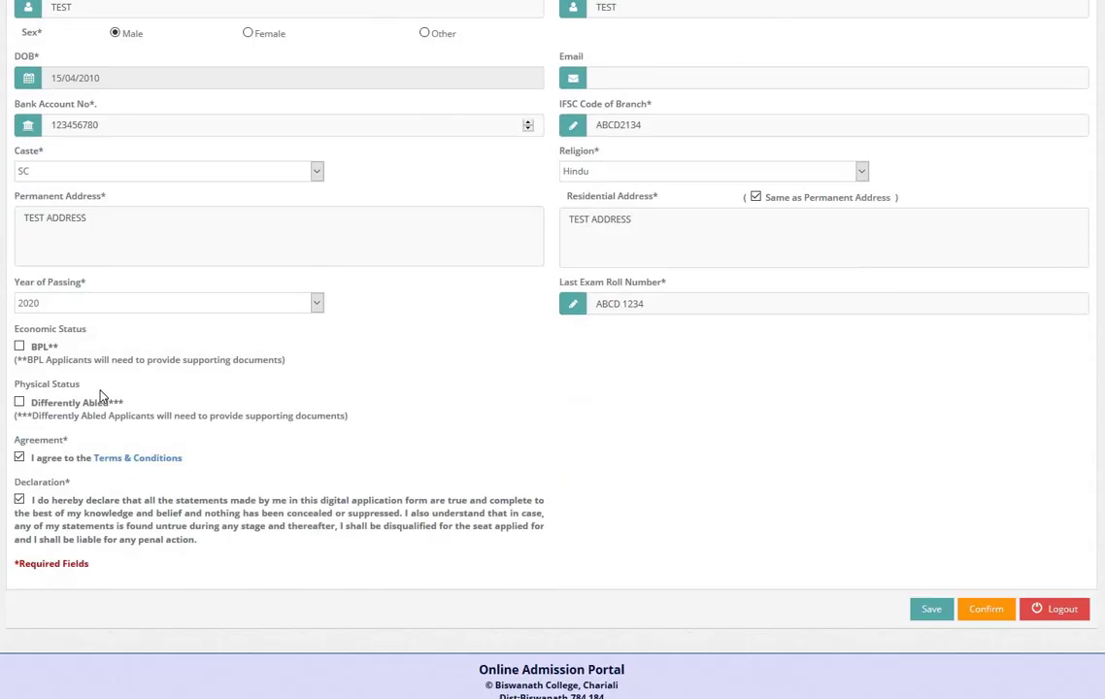
pyautogui.click(47, 155)
pyautogui.click(42, 187)
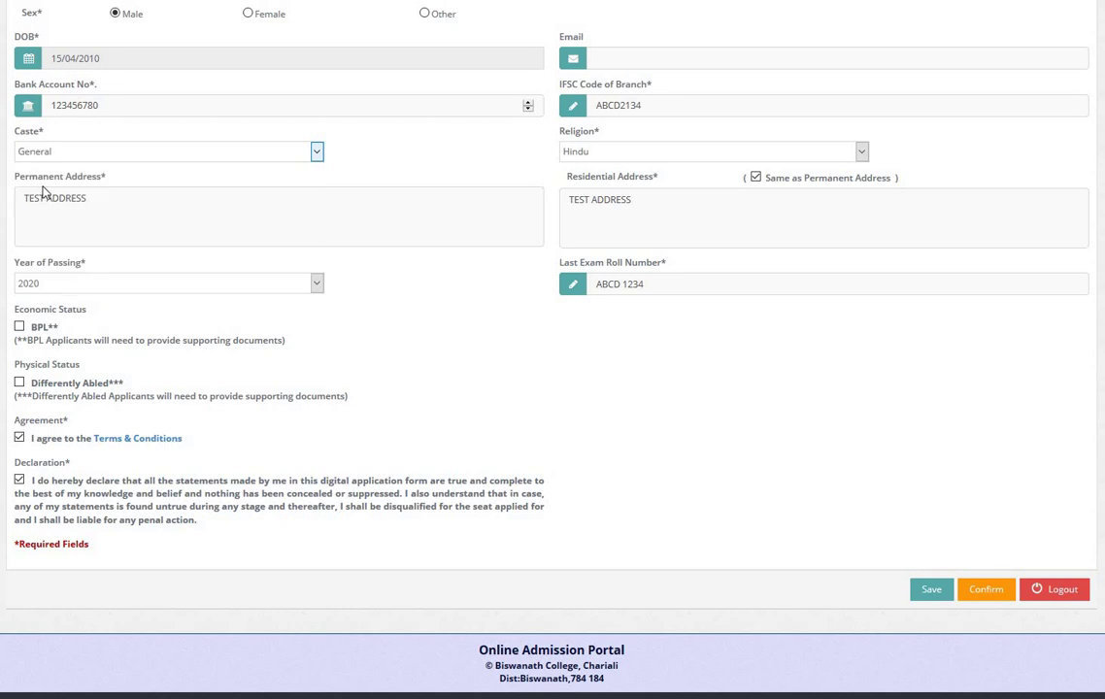
pyautogui.click(44, 151)
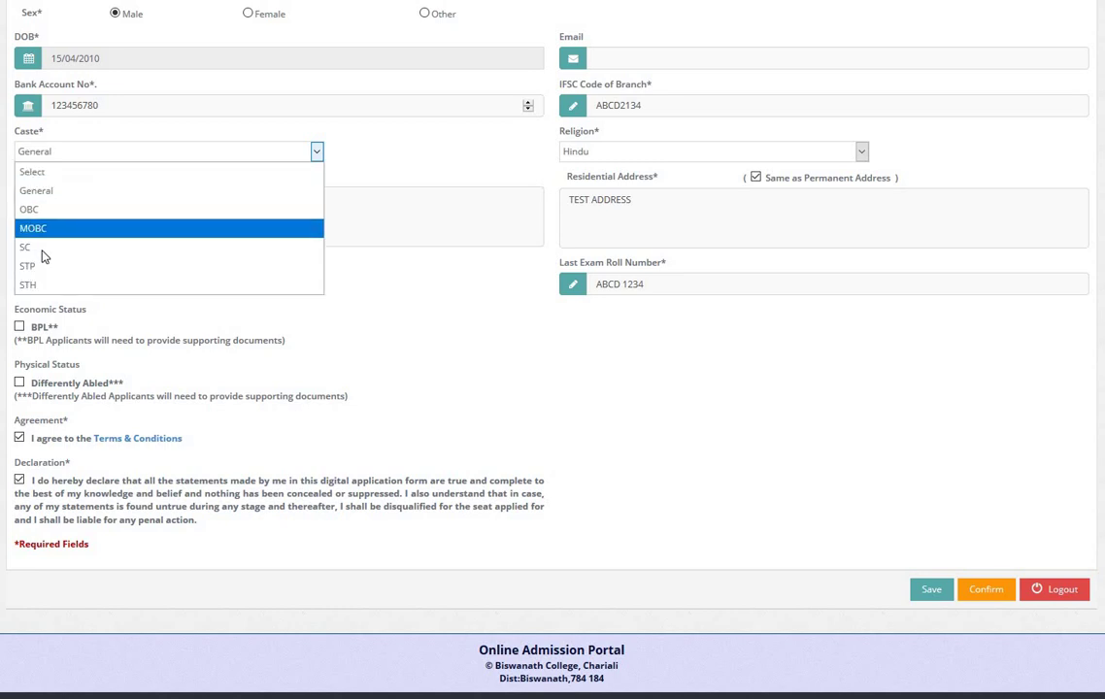
pyautogui.click(42, 250)
pyautogui.scroll(4, 116, 340)
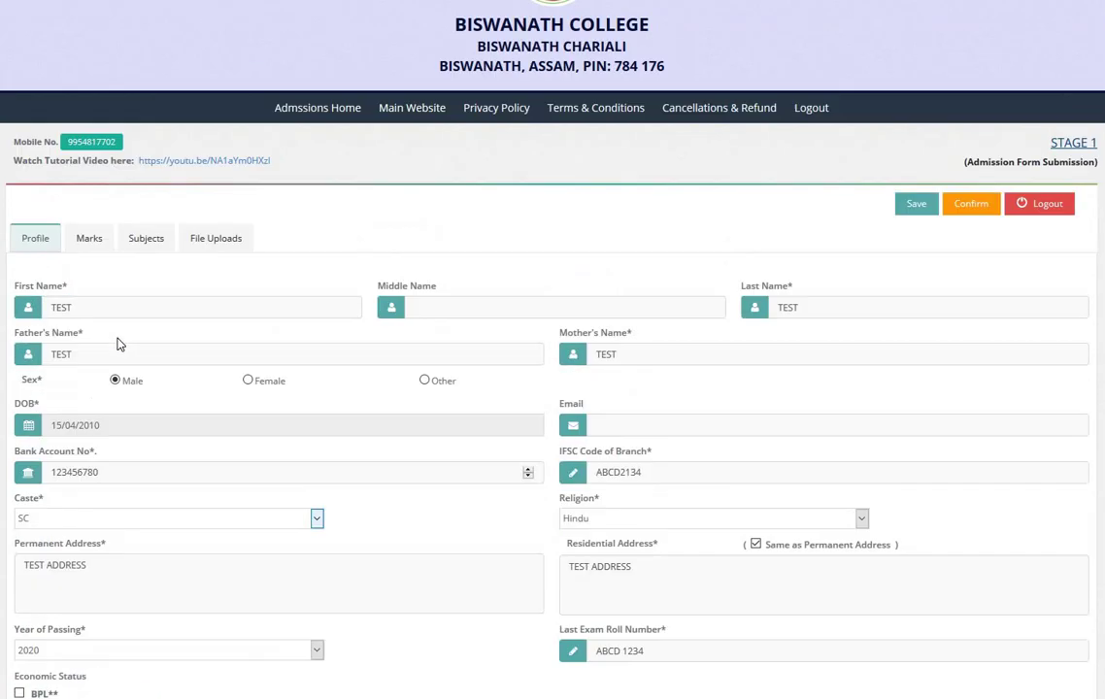
pyautogui.scroll(1, 116, 343)
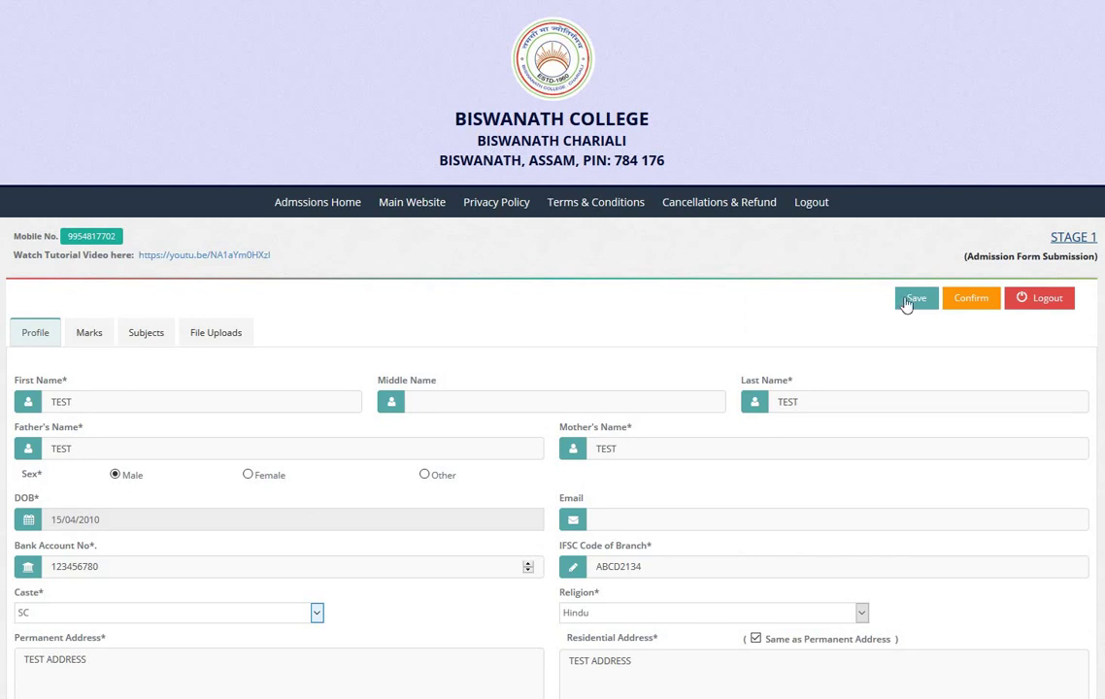
# Step: Save, attach Victors_Doc_Demo_.jpg as the Caste Certificate, and save again
pyautogui.click(911, 301)
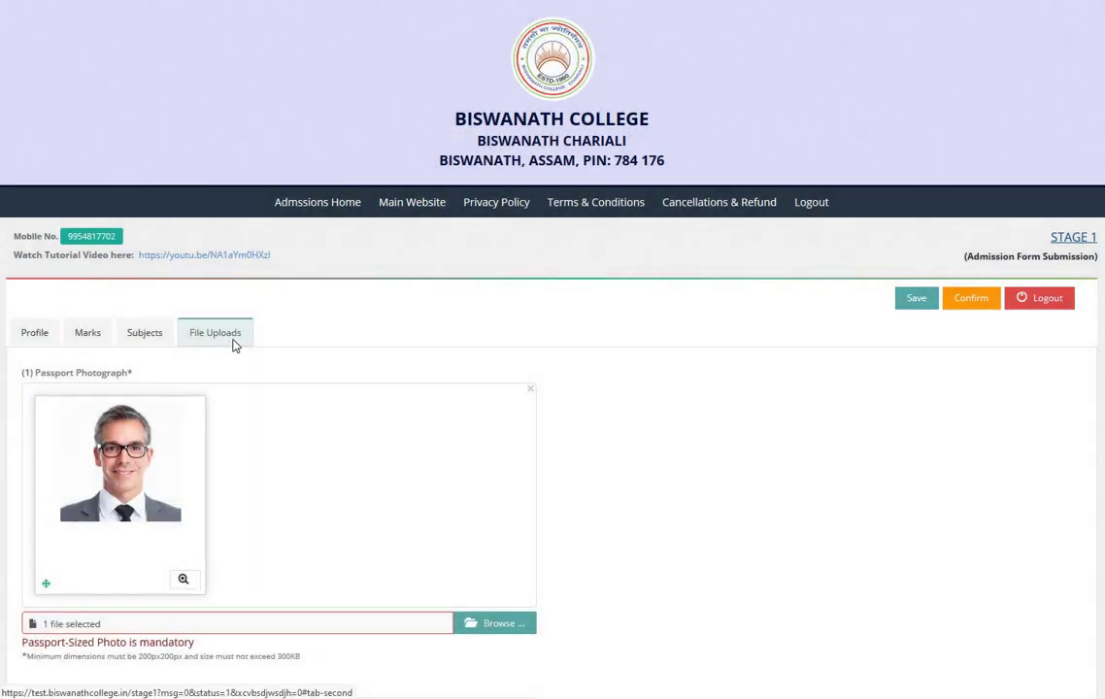
pyautogui.scroll(-5, 222, 345)
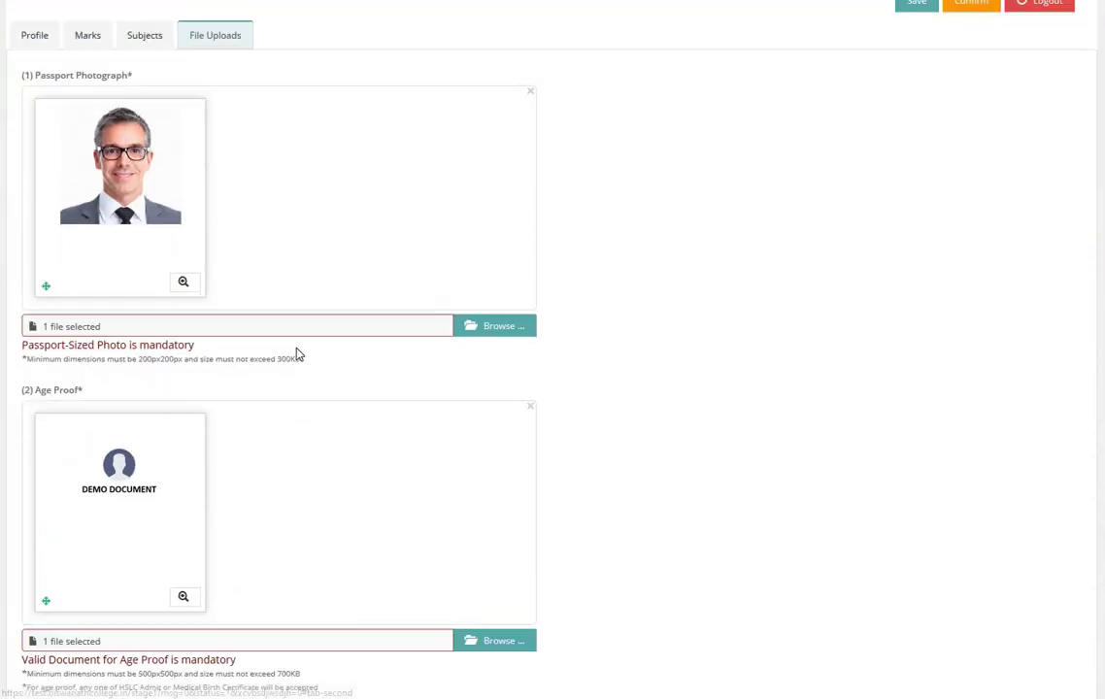
pyautogui.scroll(-4, 239, 401)
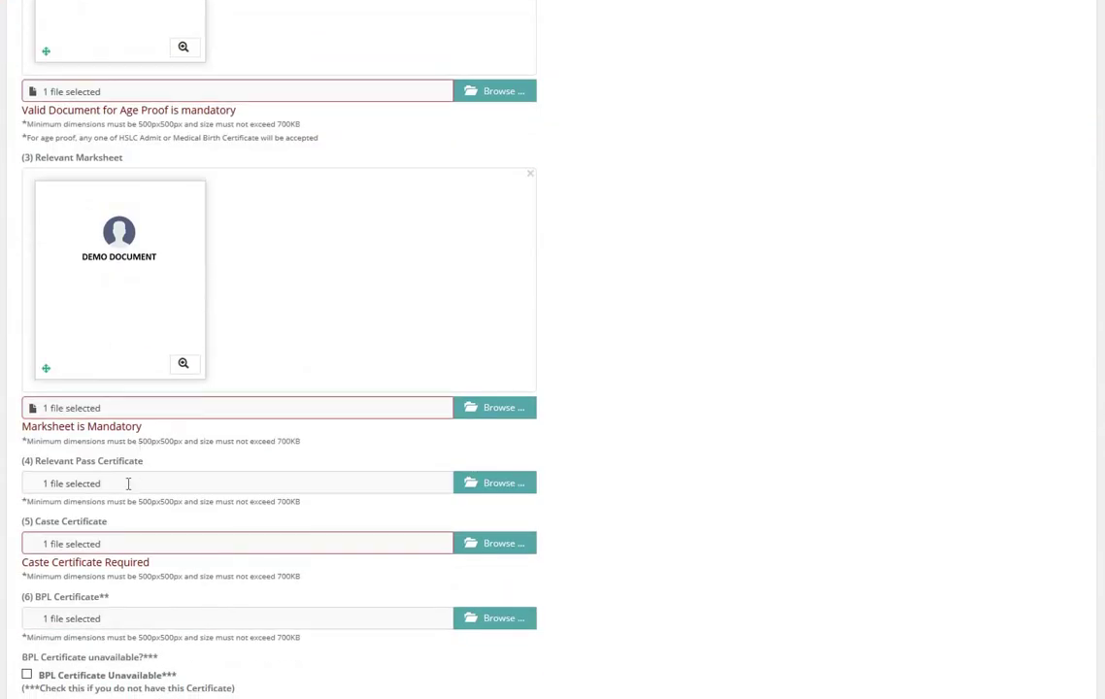
pyautogui.scroll(-2, 463, 380)
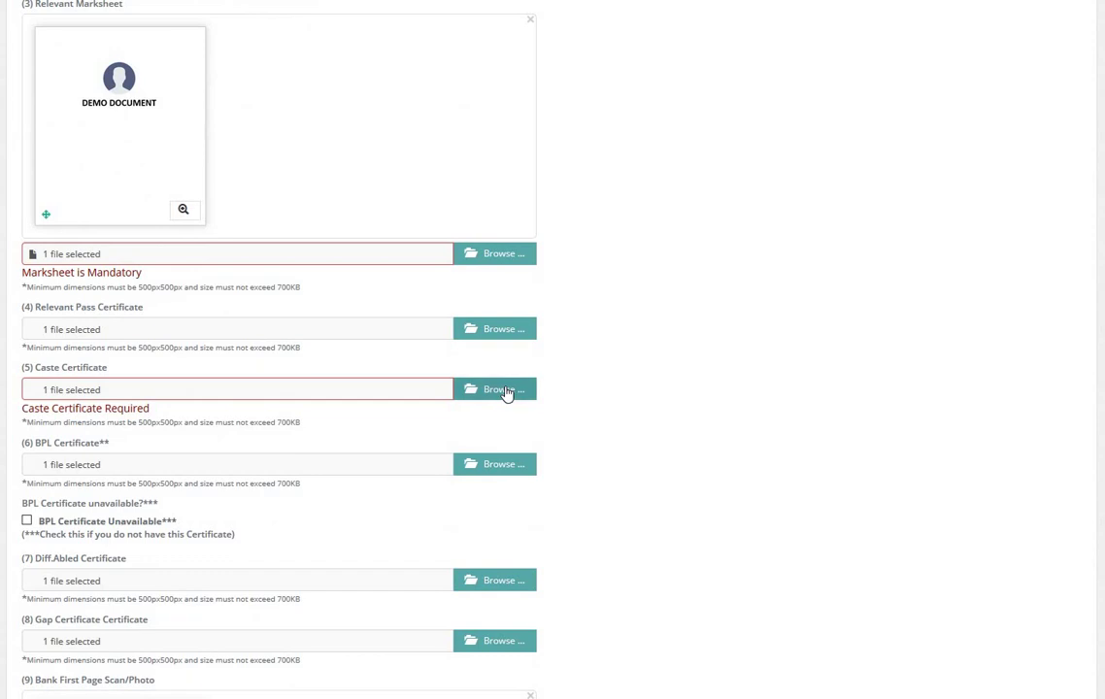
pyautogui.click(422, 379)
pyautogui.doubleClick(341, 161)
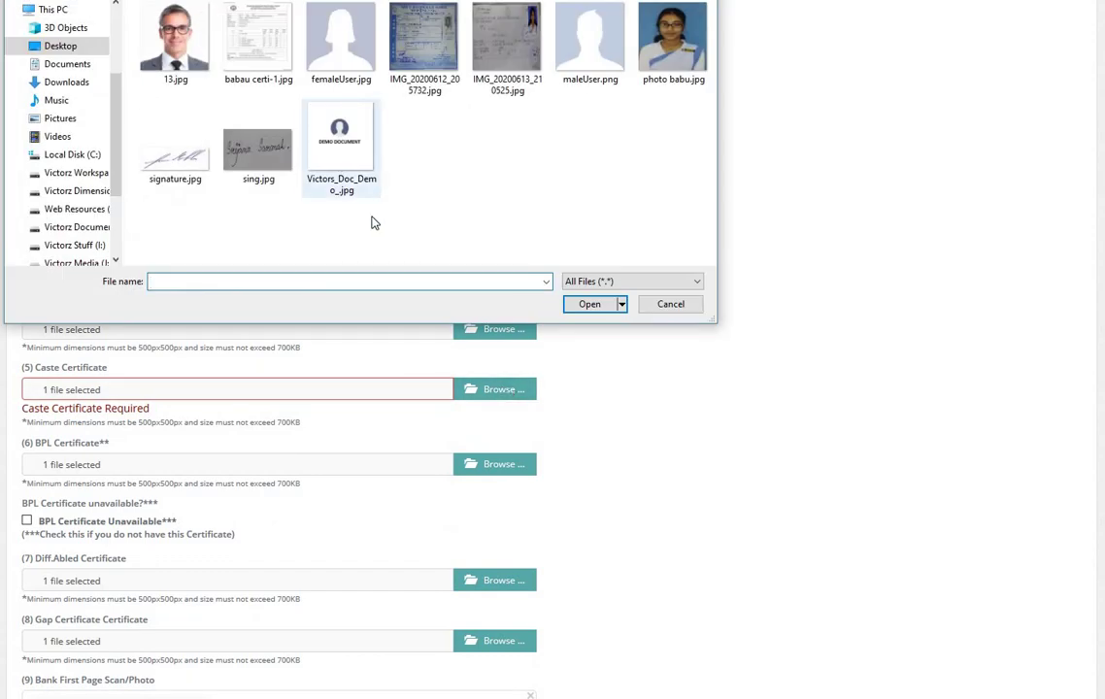
pyautogui.scroll(-1, 381, 302)
pyautogui.scroll(-5, 380, 302)
pyautogui.scroll(15, 754, 264)
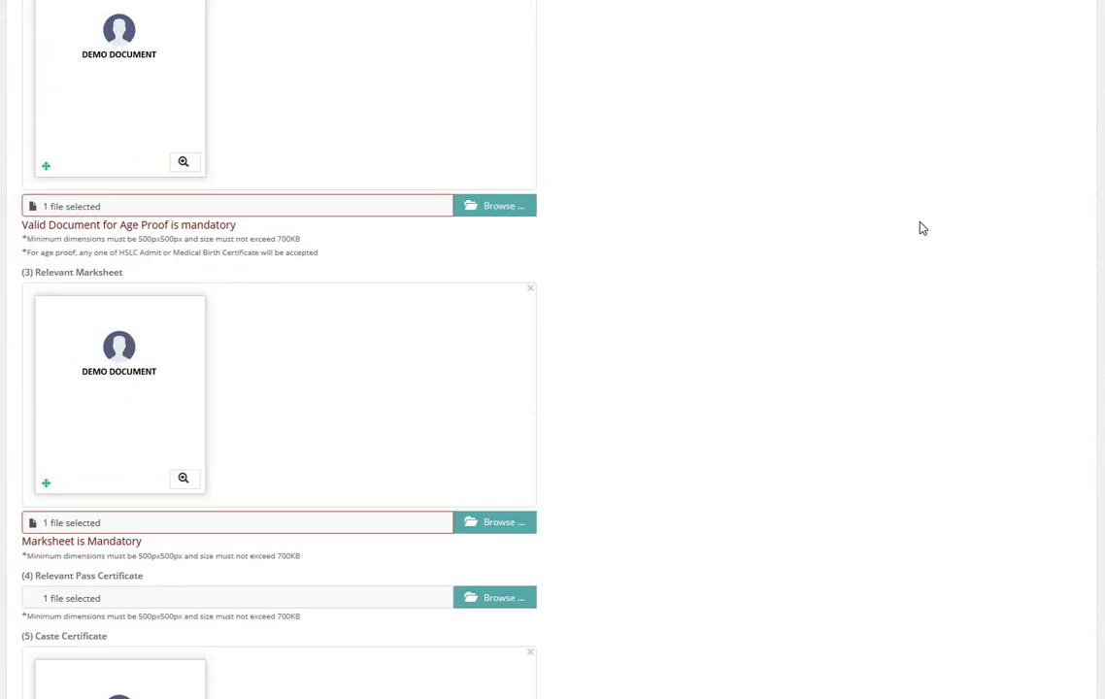
pyautogui.click(916, 297)
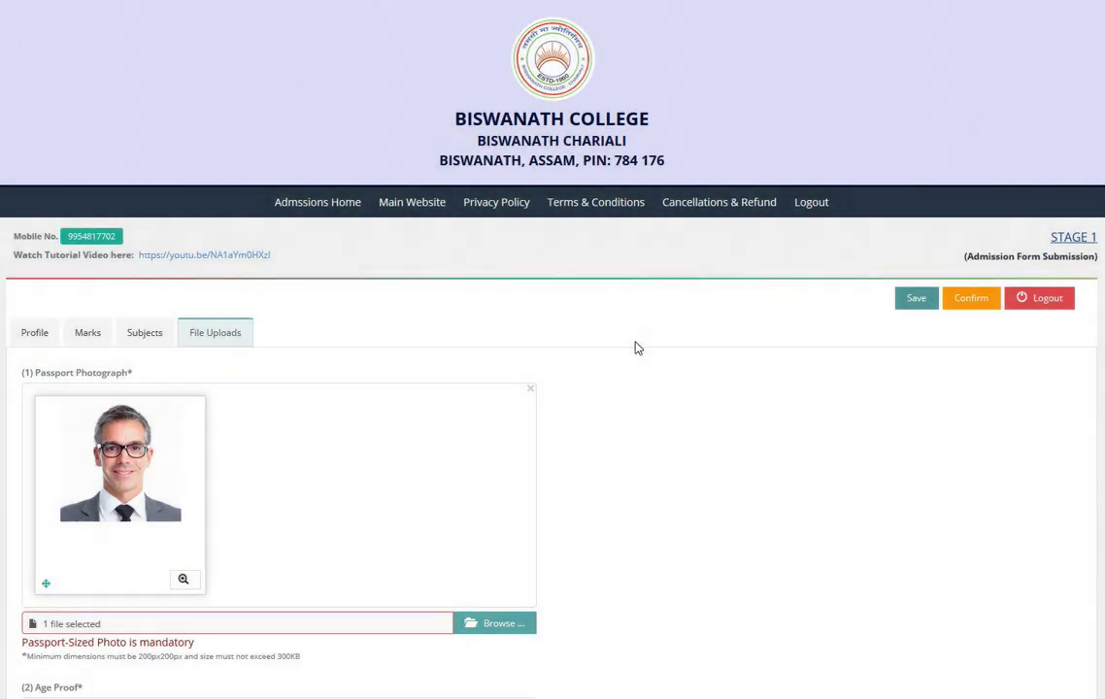
# Step: Re-attach Victors_Doc_Demo_.jpg to the Caste Certificate slot and save once more
pyautogui.scroll(-5, 373, 369)
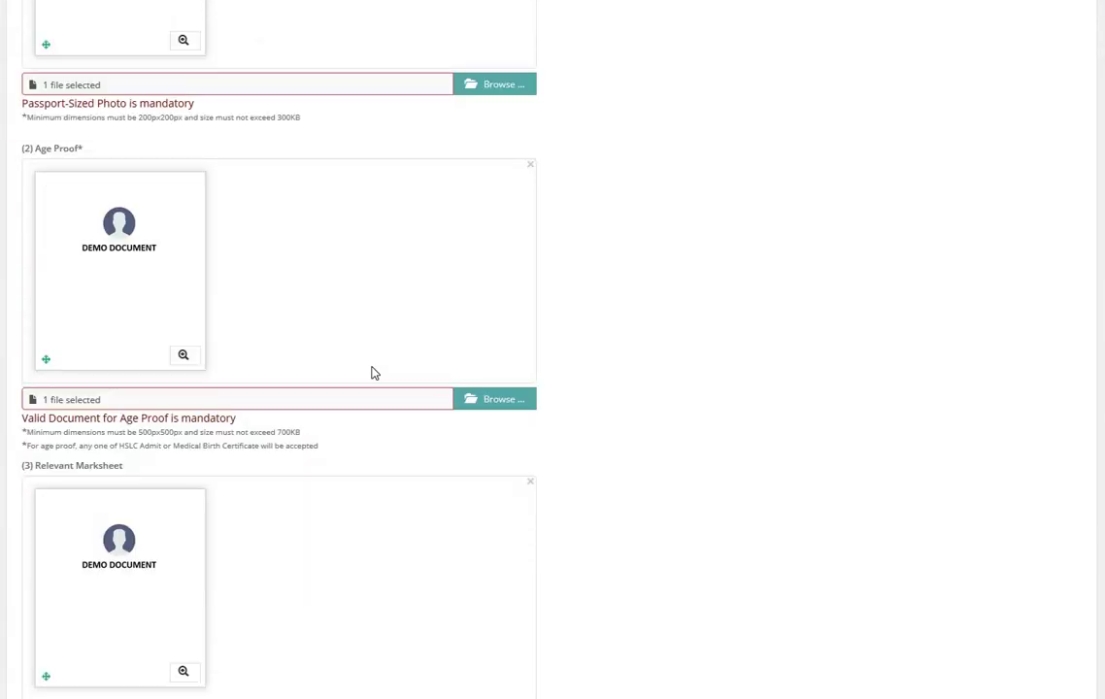
pyautogui.scroll(-3, 374, 373)
pyautogui.scroll(-2, 330, 475)
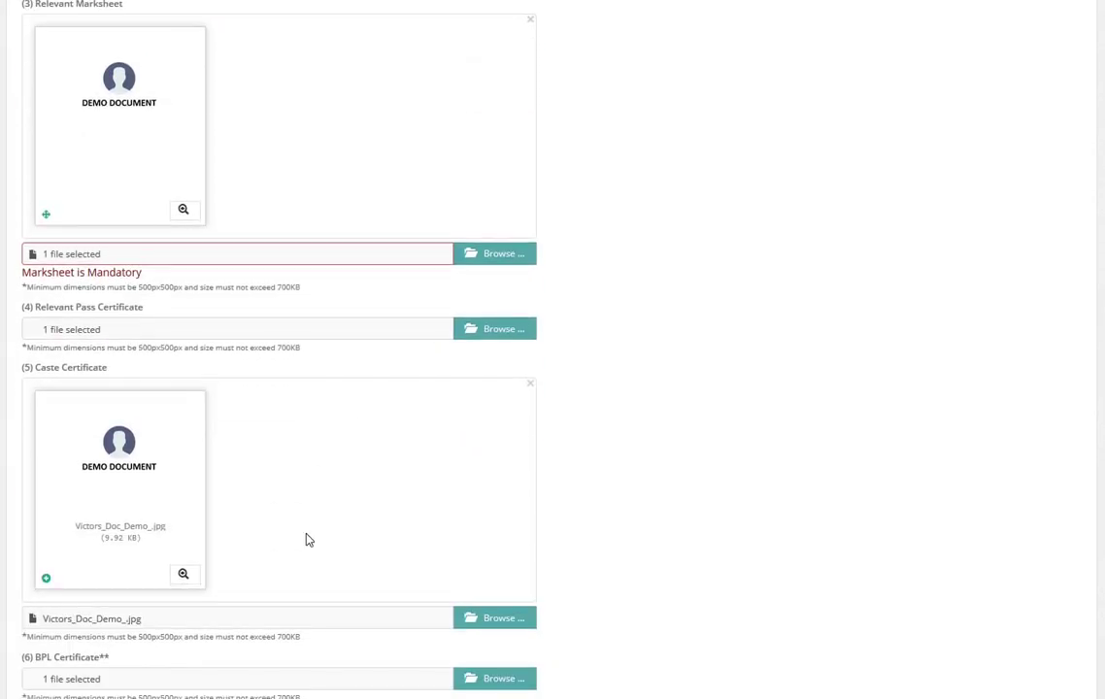
pyautogui.click(493, 622)
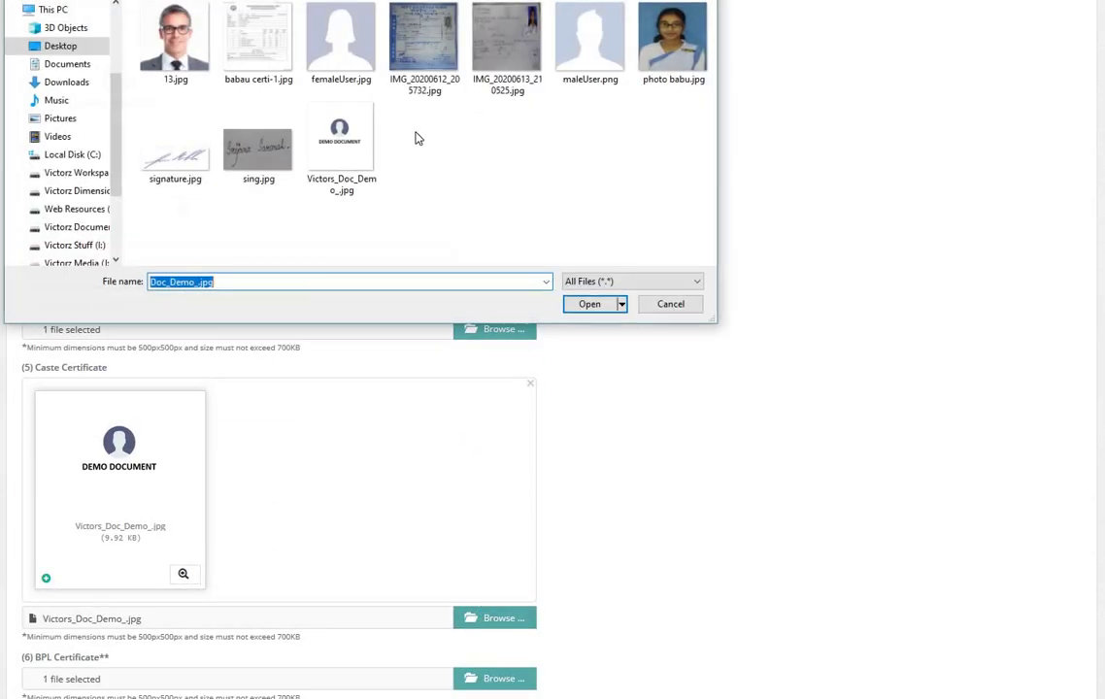
pyautogui.click(339, 145)
pyautogui.click(589, 304)
pyautogui.scroll(-10, 649, 429)
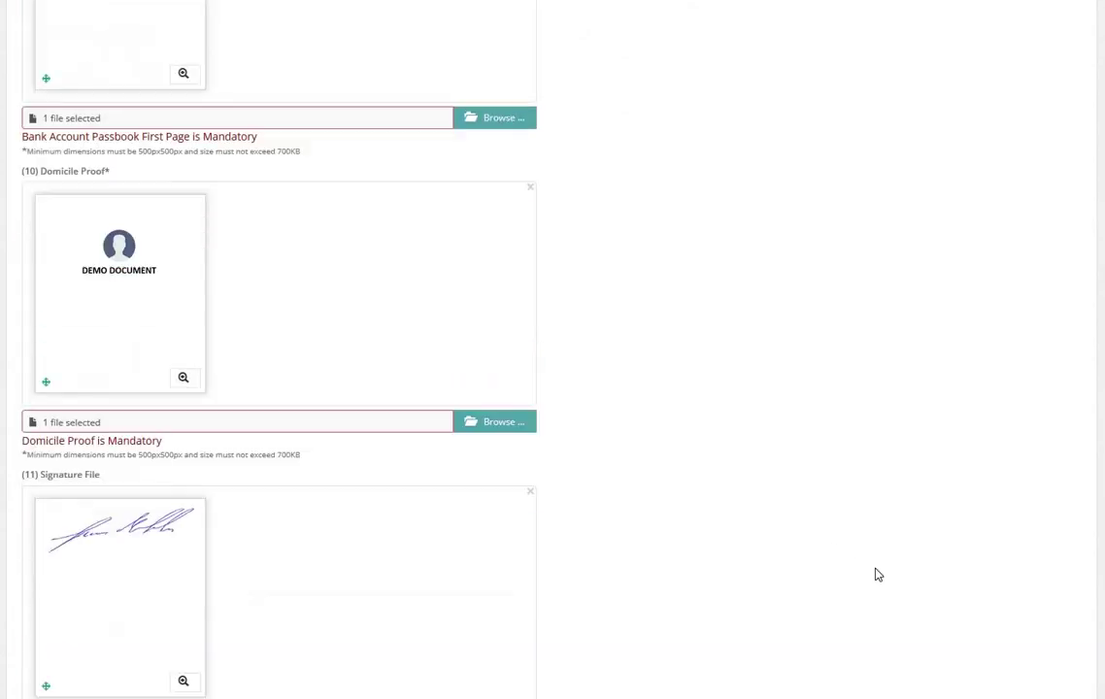
pyautogui.scroll(-2, 877, 575)
pyautogui.click(934, 593)
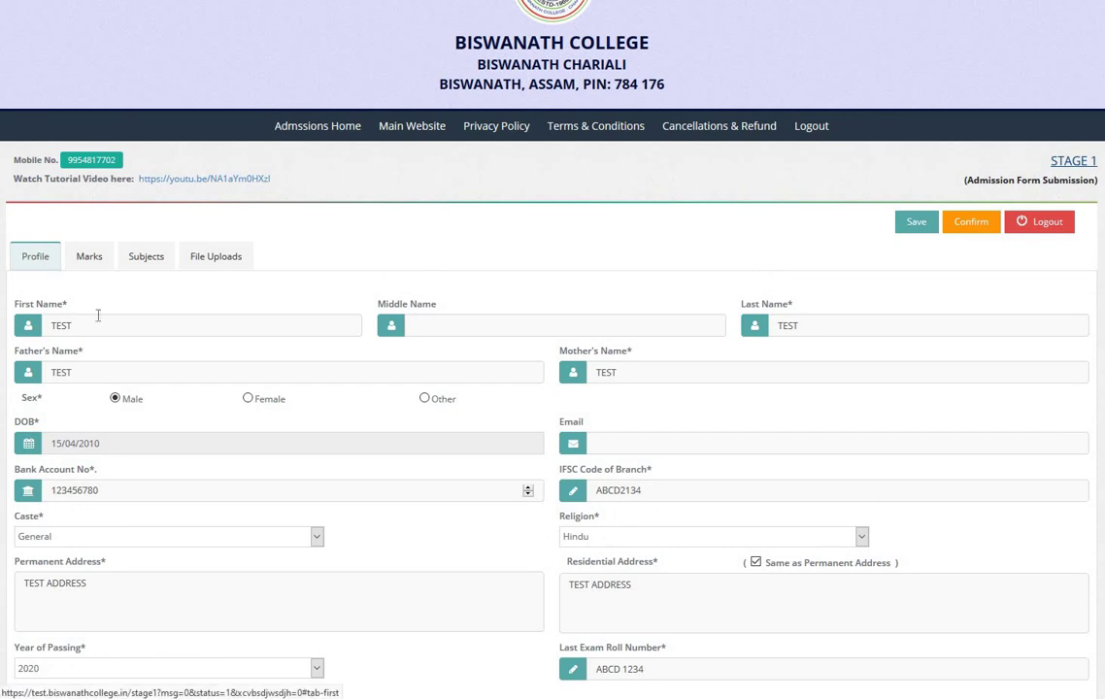
# Step: Tick the terms and conditions agreement and the truth declaration checkboxes
pyautogui.scroll(-4, 101, 425)
pyautogui.click(19, 438)
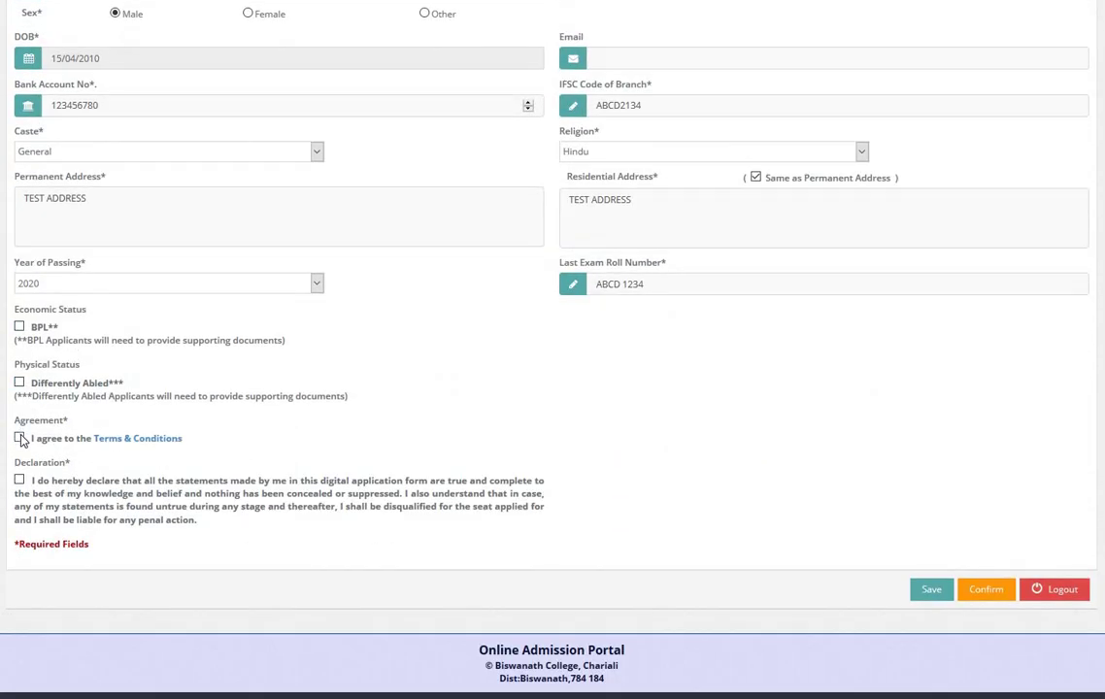
pyautogui.click(19, 479)
pyautogui.scroll(4, 93, 428)
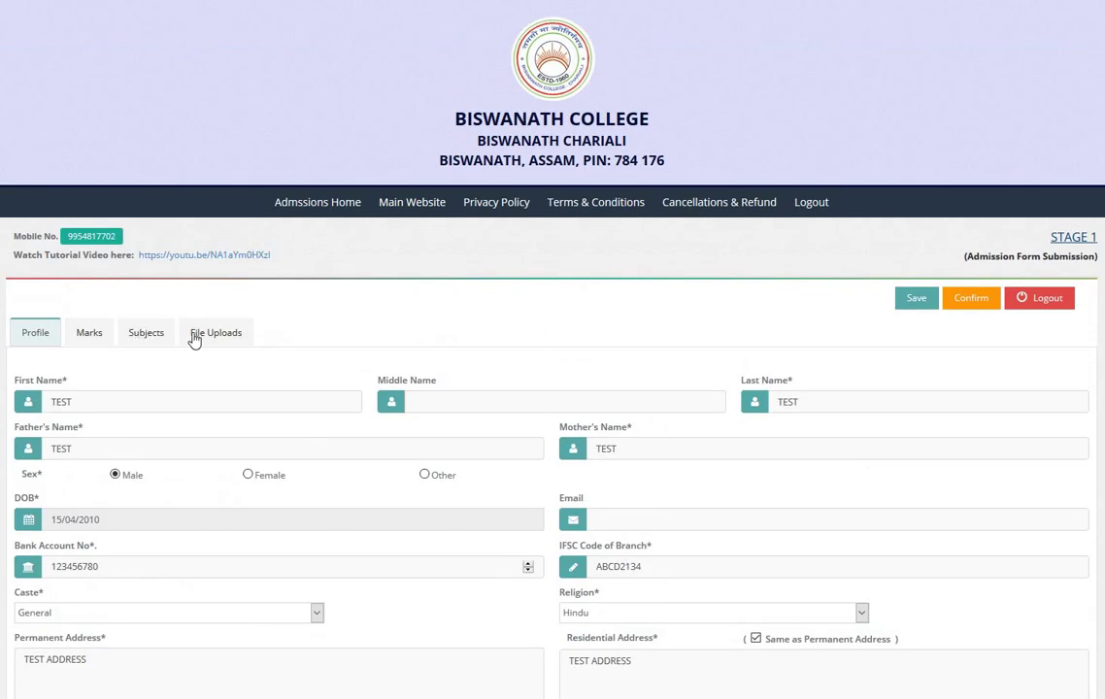
# Step: In File Uploads, attach the demo document image as Caste Certificate and save the form
pyautogui.click(215, 338)
pyautogui.scroll(-3, 249, 405)
pyautogui.scroll(-4, 249, 406)
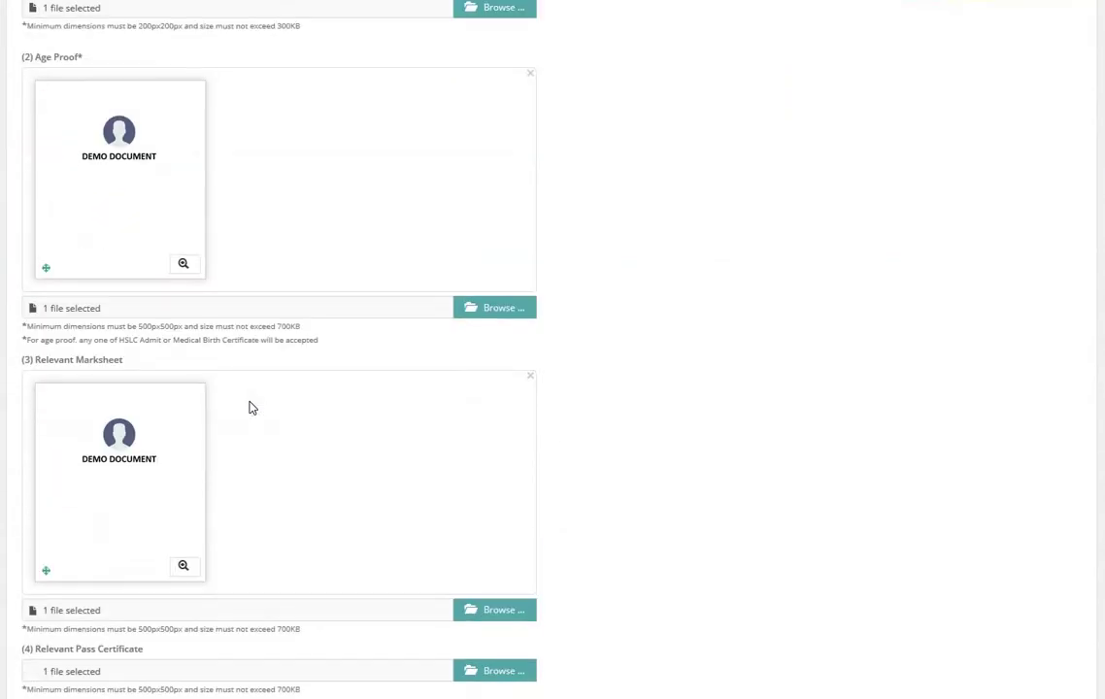
pyautogui.scroll(-3, 250, 406)
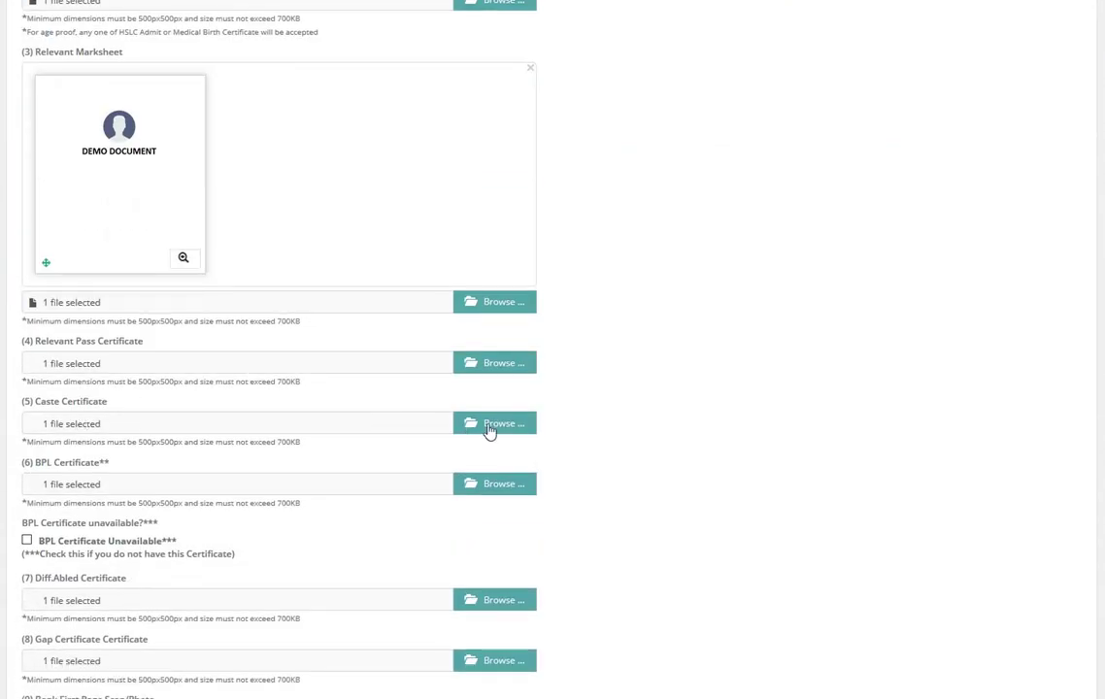
pyautogui.click(499, 424)
pyautogui.doubleClick(340, 145)
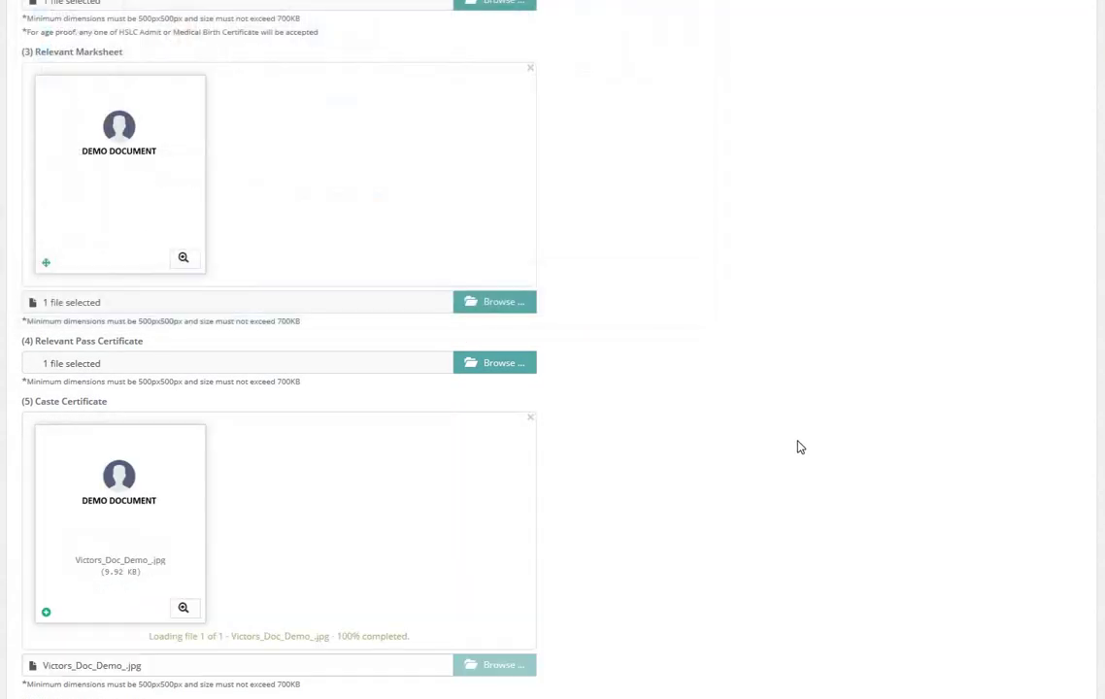
pyautogui.scroll(-9, 935, 629)
pyautogui.scroll(-4, 940, 620)
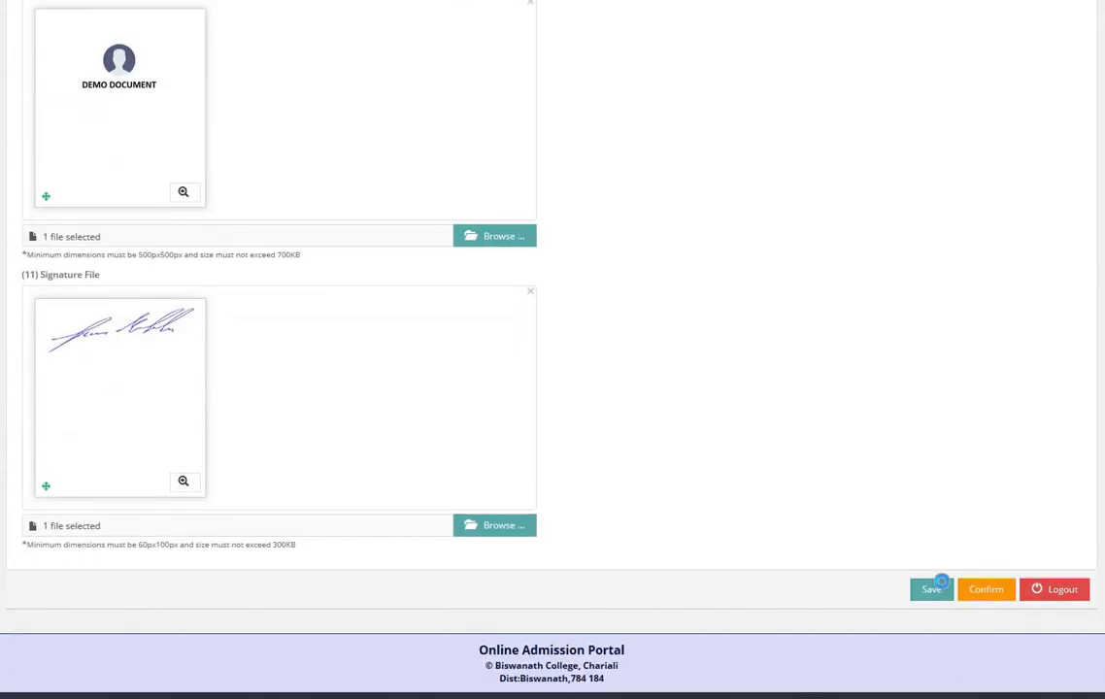
pyautogui.click(935, 587)
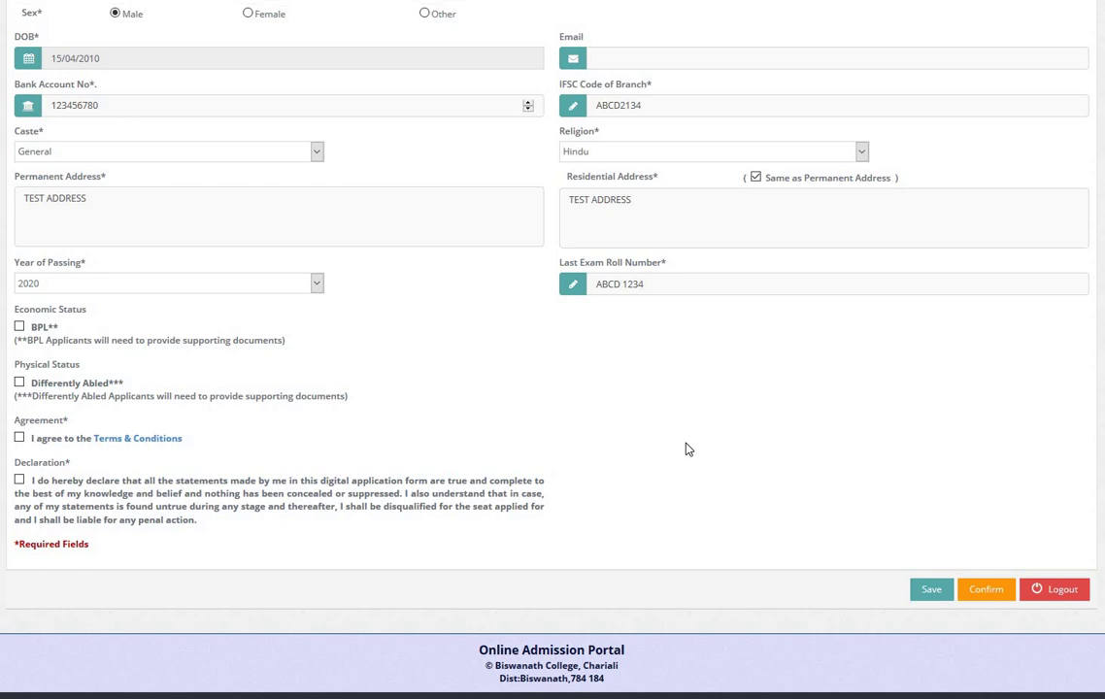
# Step: Scroll through File Uploads to review the passport photograph and caste certificate image
pyautogui.scroll(5, 602, 400)
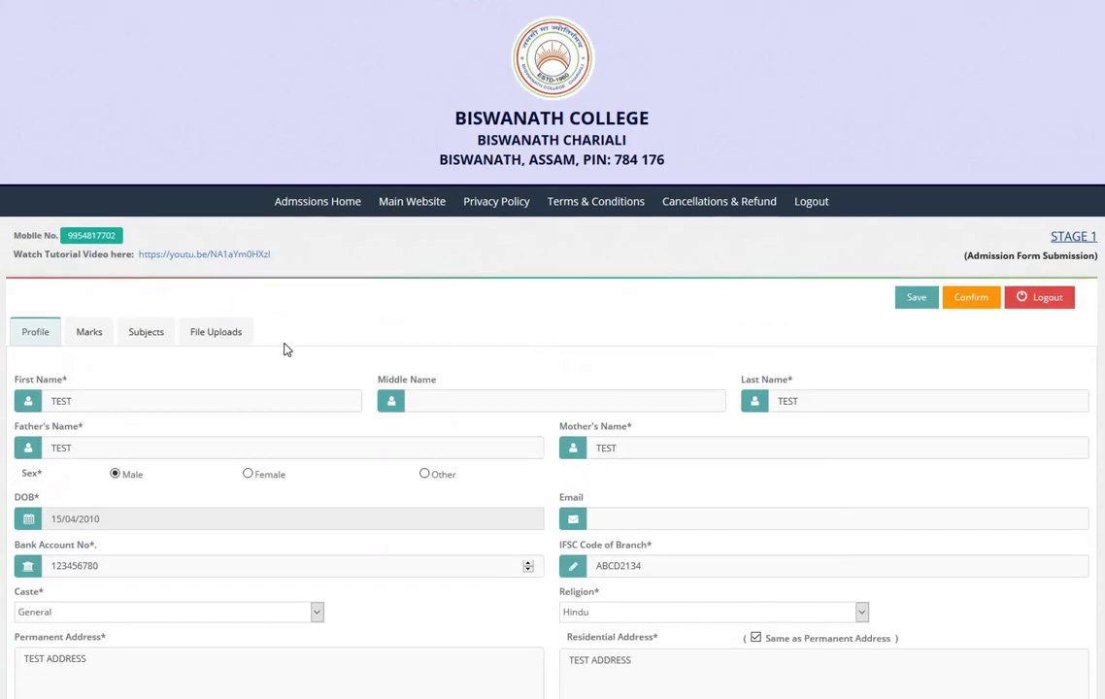
pyautogui.click(229, 338)
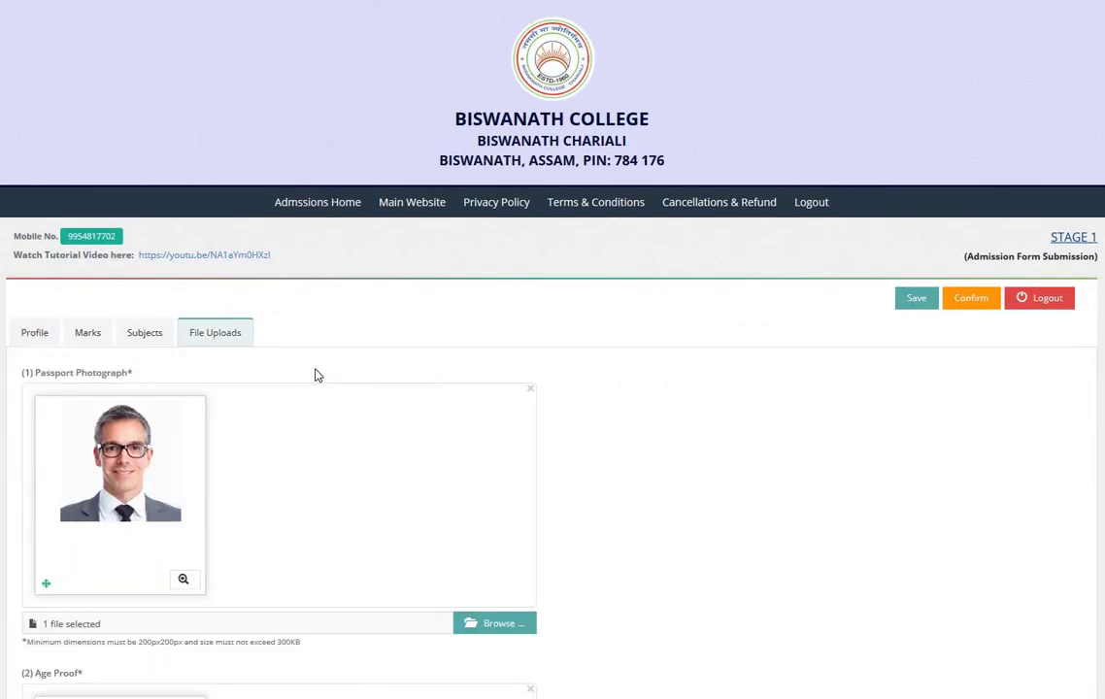
pyautogui.scroll(-6, 315, 374)
pyautogui.scroll(-3, 315, 374)
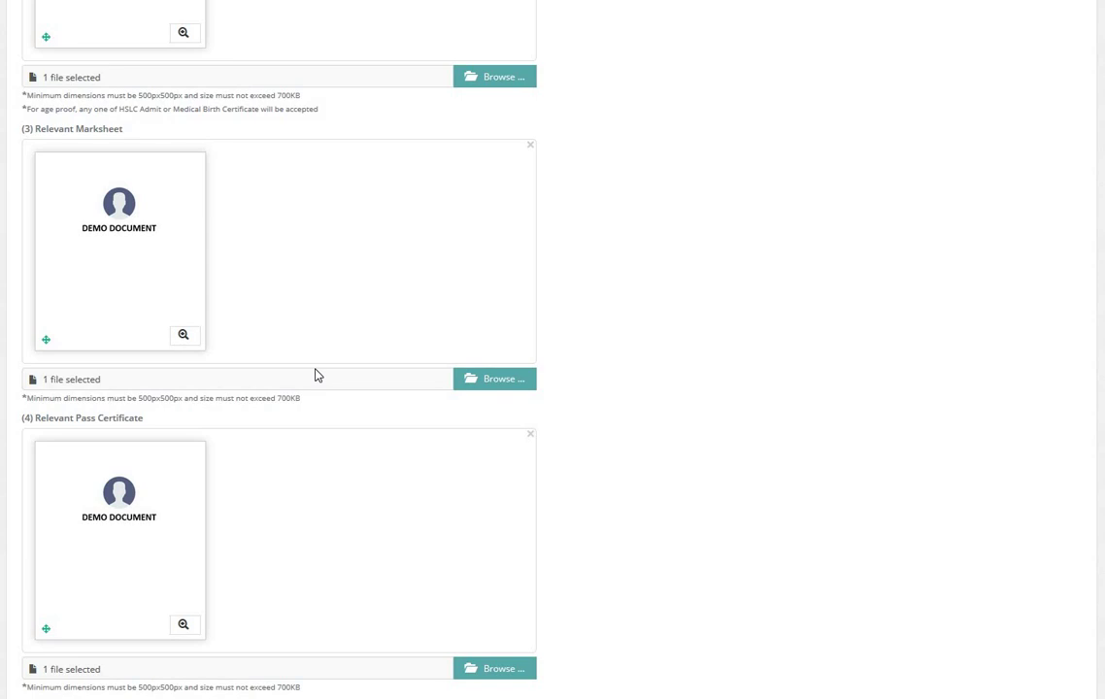
pyautogui.scroll(-5, 315, 374)
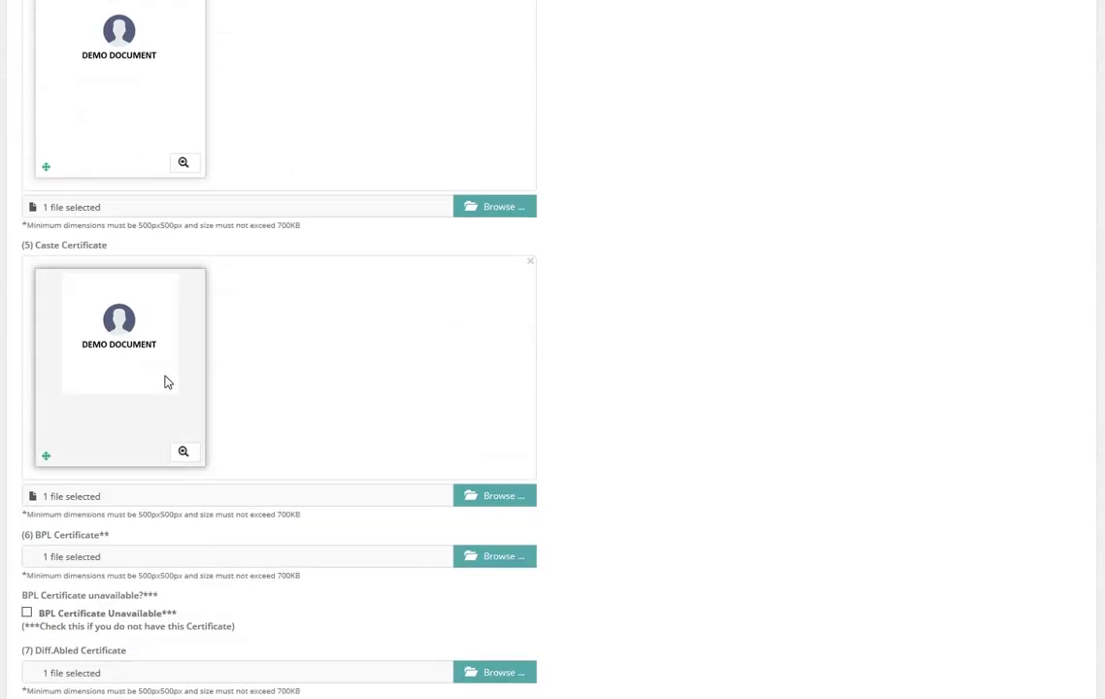
pyautogui.scroll(15, 166, 382)
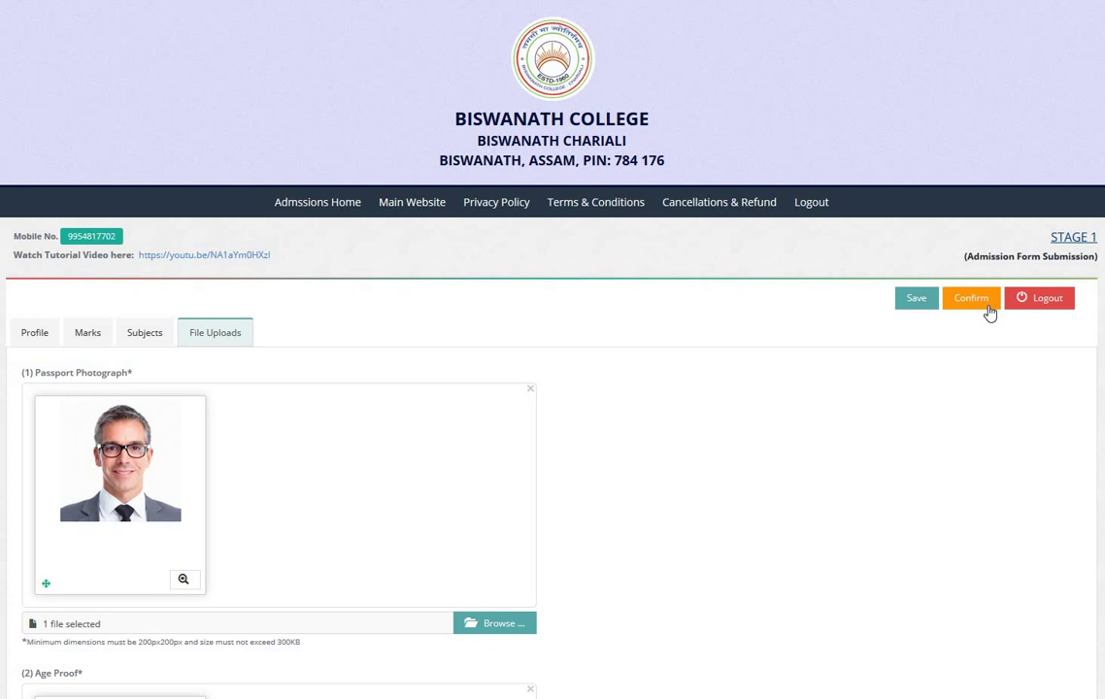
# Step: Confirm the Stage 1 form and approve the final submission prompt
pyautogui.click(971, 301)
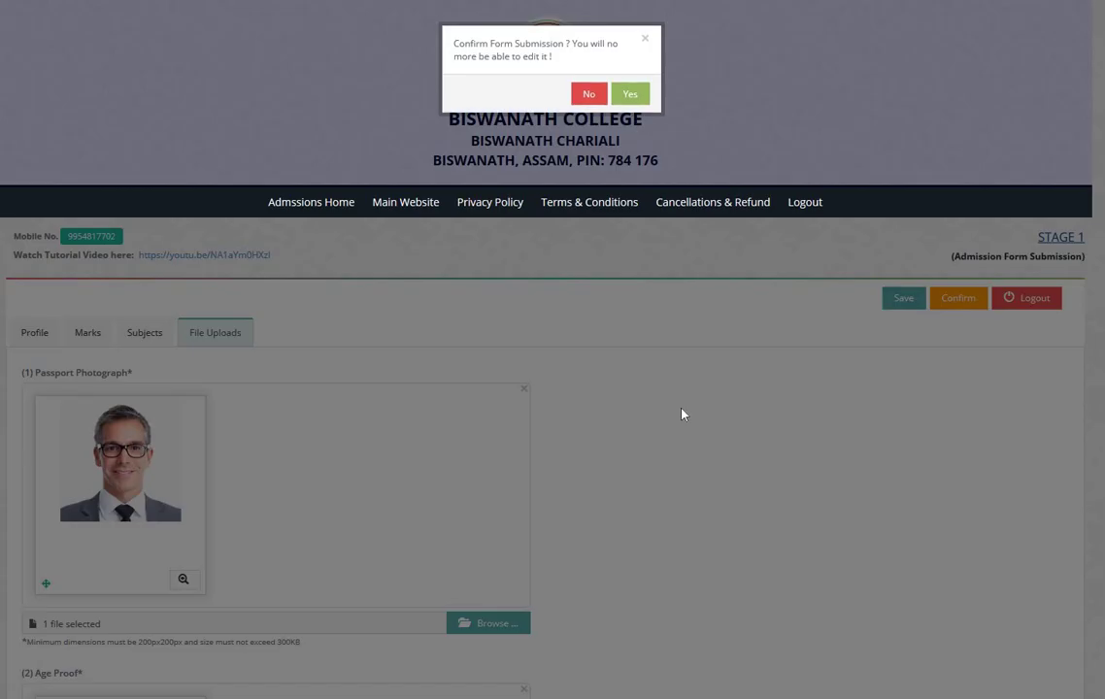
pyautogui.click(630, 94)
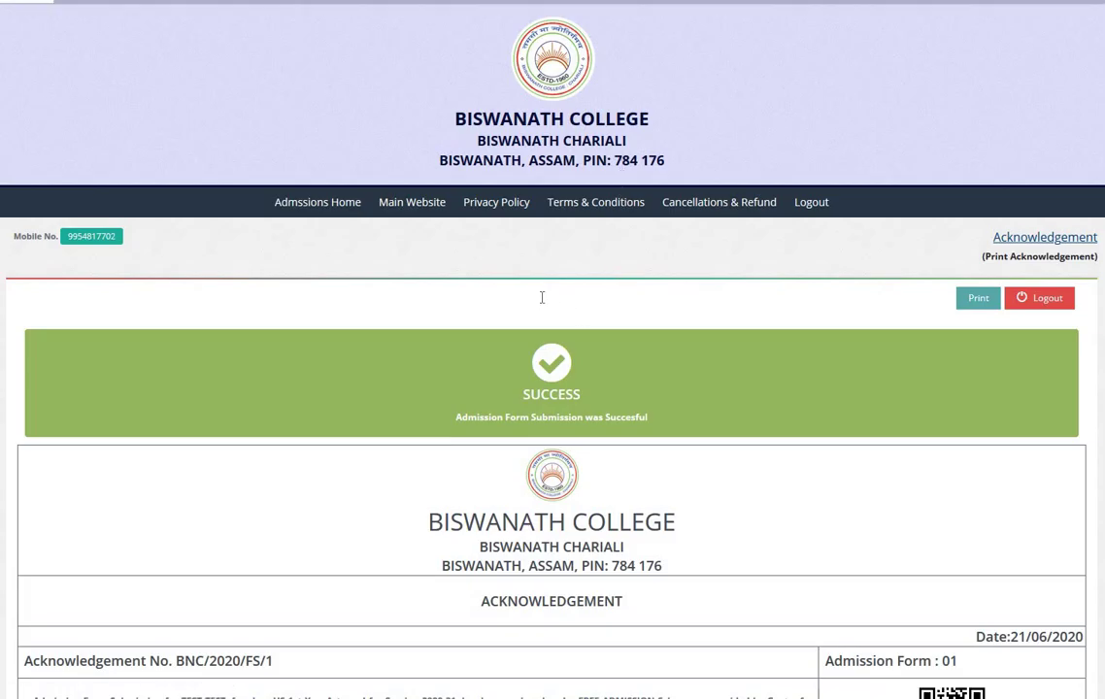
pyautogui.scroll(-2, 457, 353)
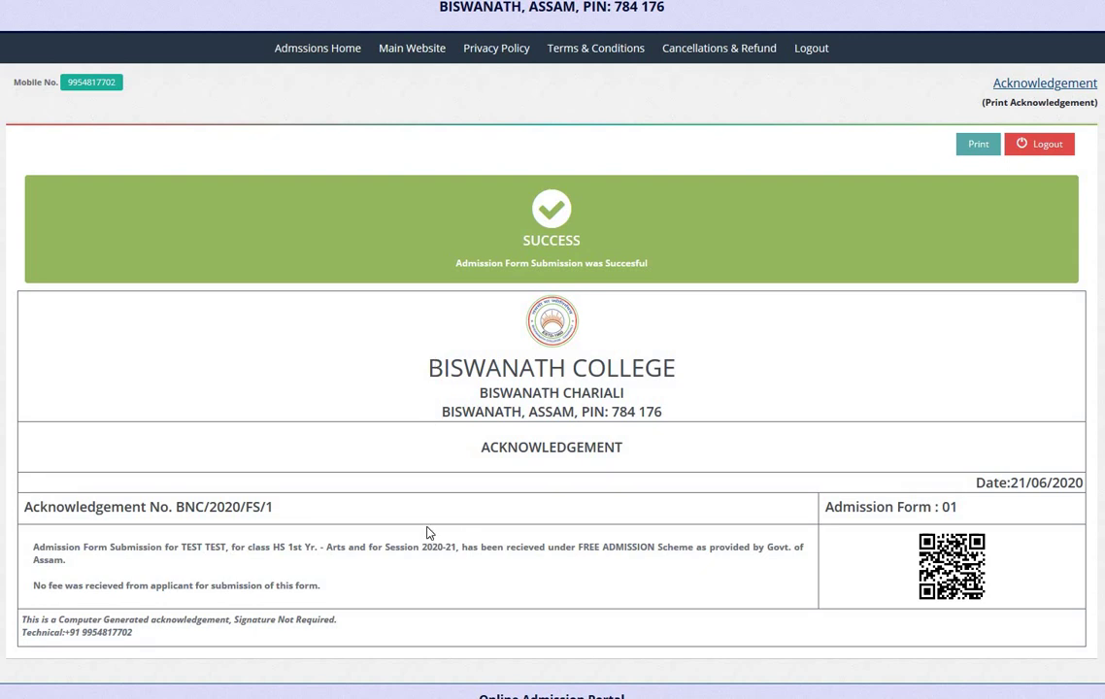
pyautogui.scroll(-1, 112, 482)
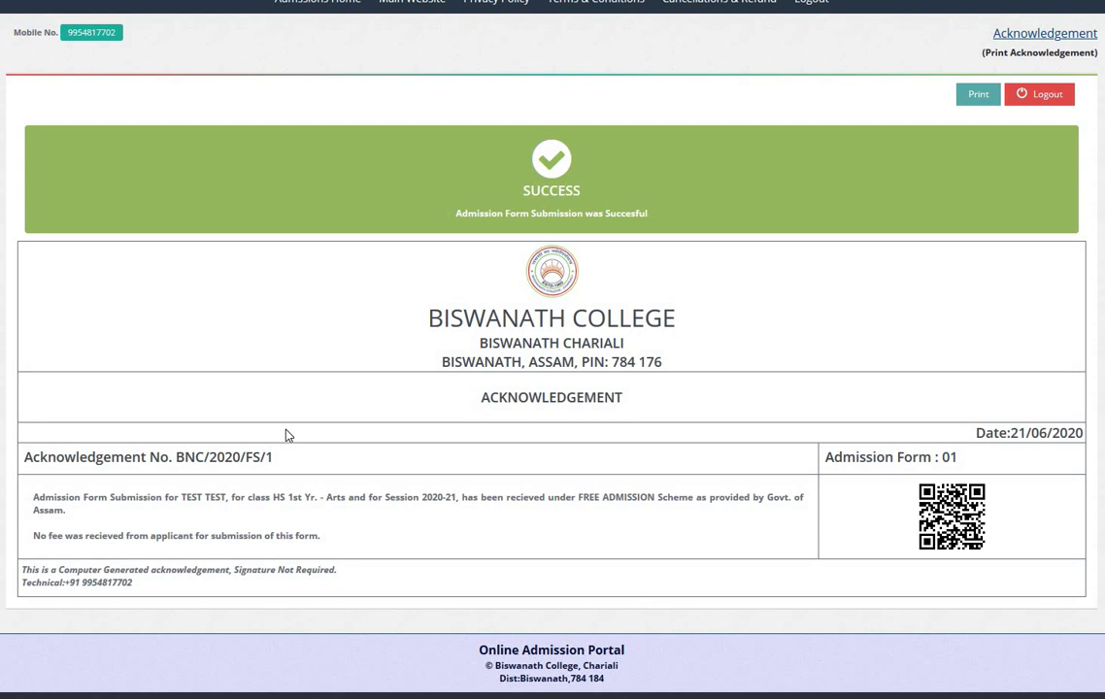
pyautogui.doubleClick(540, 397)
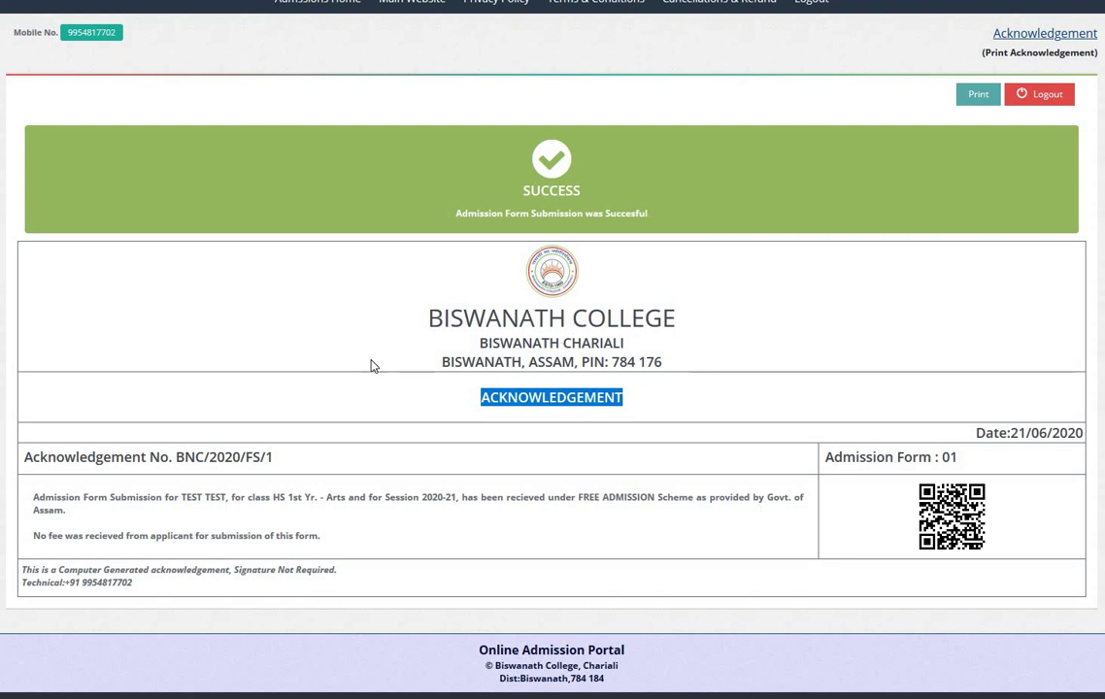
pyautogui.click(602, 445)
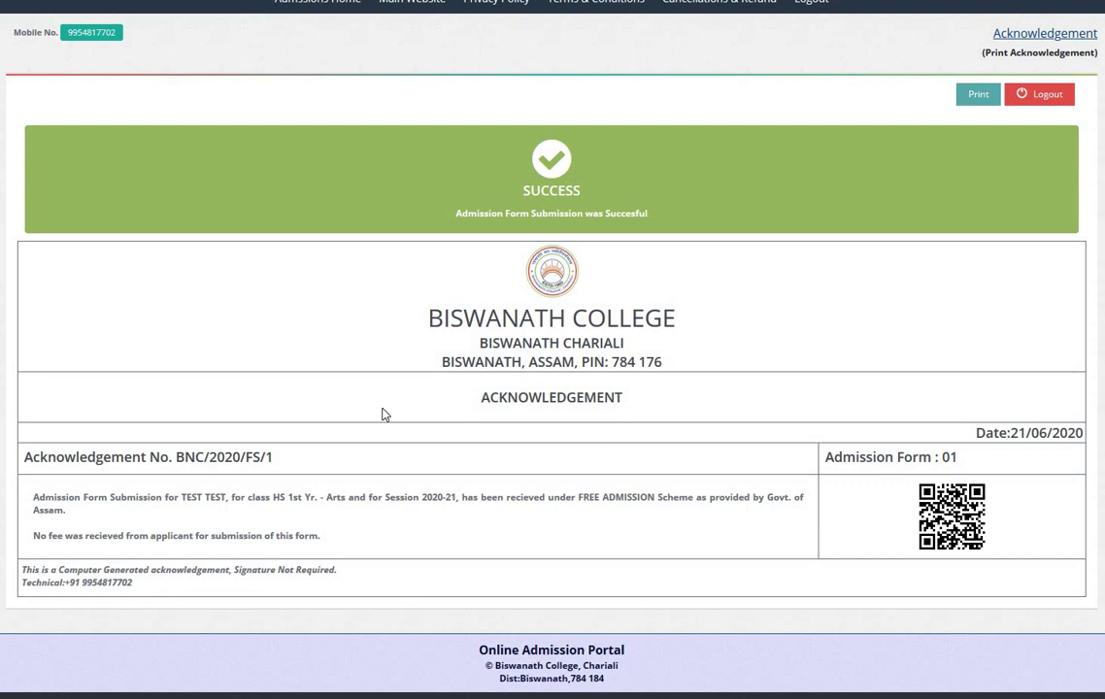
pyautogui.moveTo(175, 458); pyautogui.dragTo(272, 464)
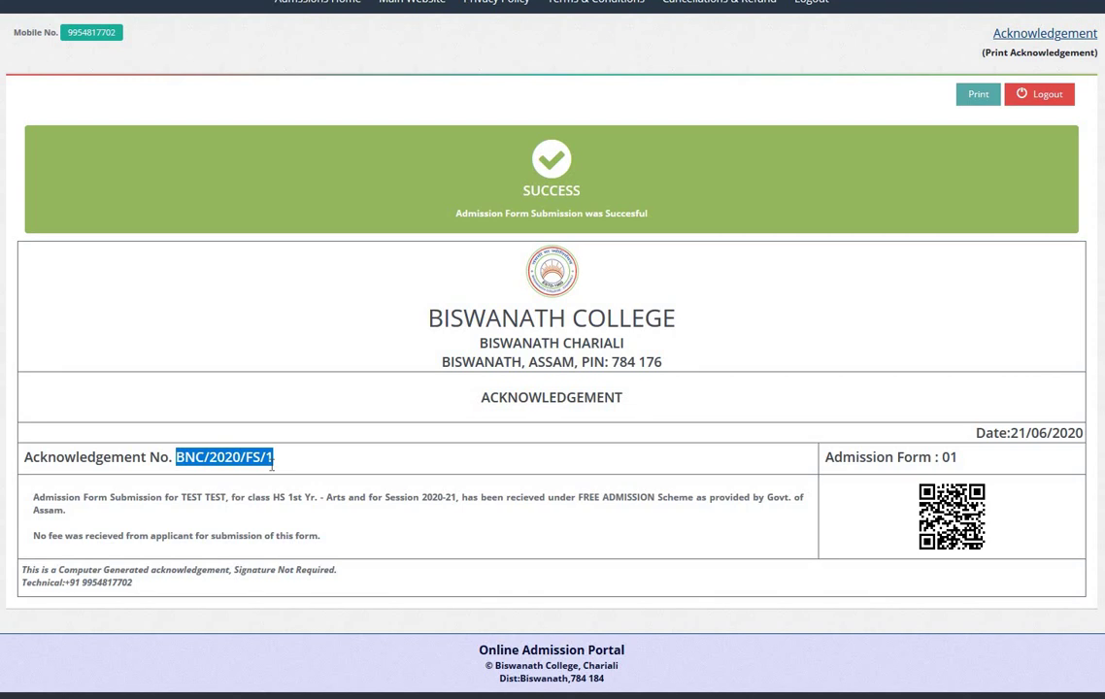
pyautogui.click(186, 460)
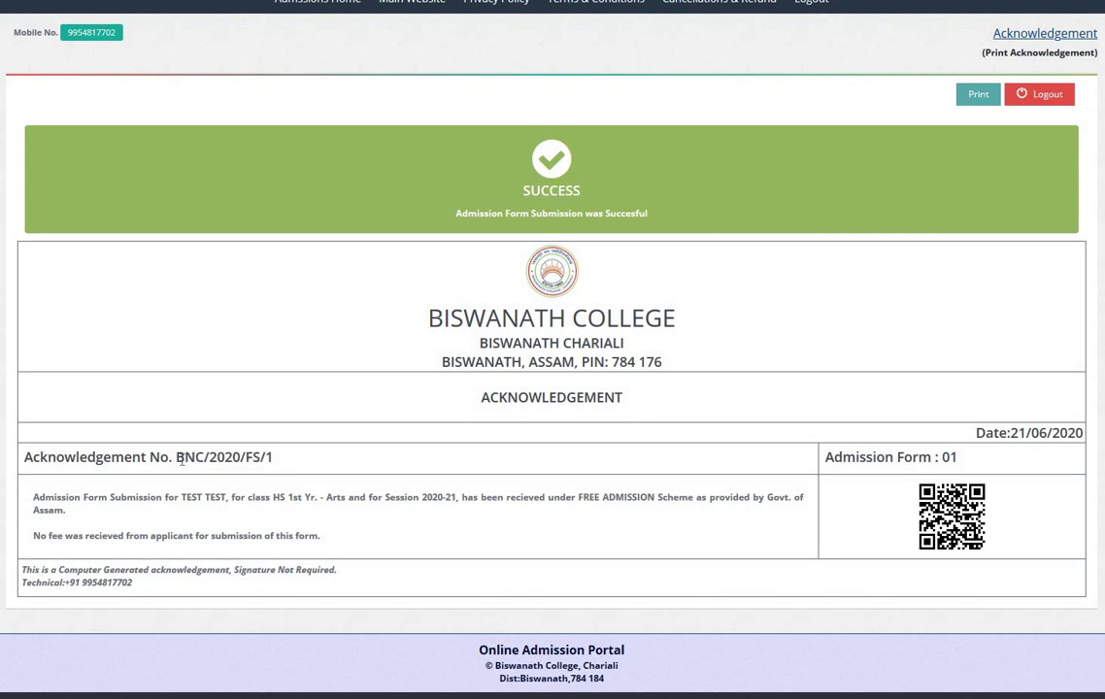
pyautogui.moveTo(182, 460); pyautogui.dragTo(253, 461)
pyautogui.scroll(3, 958, 360)
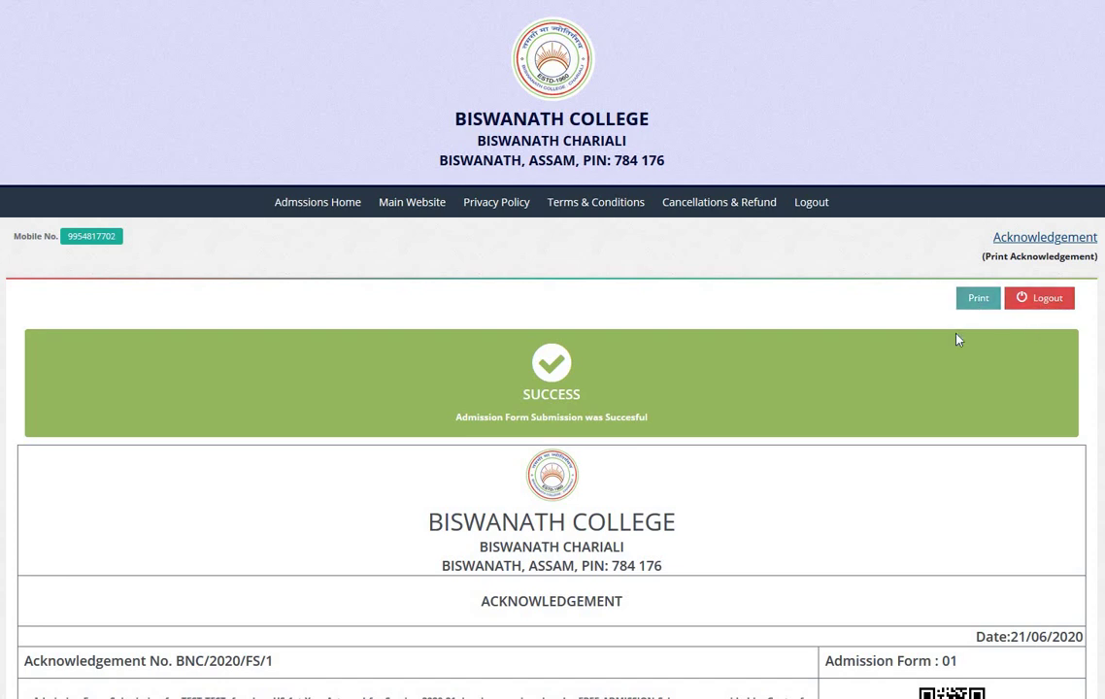
pyautogui.click(977, 301)
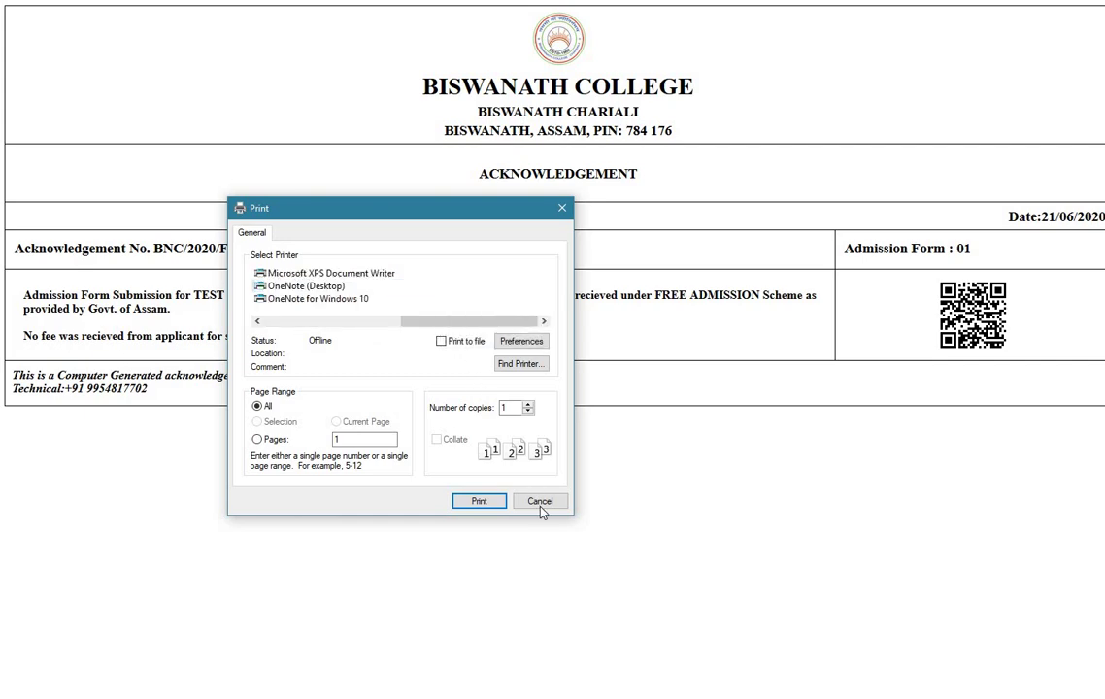
pyautogui.click(540, 502)
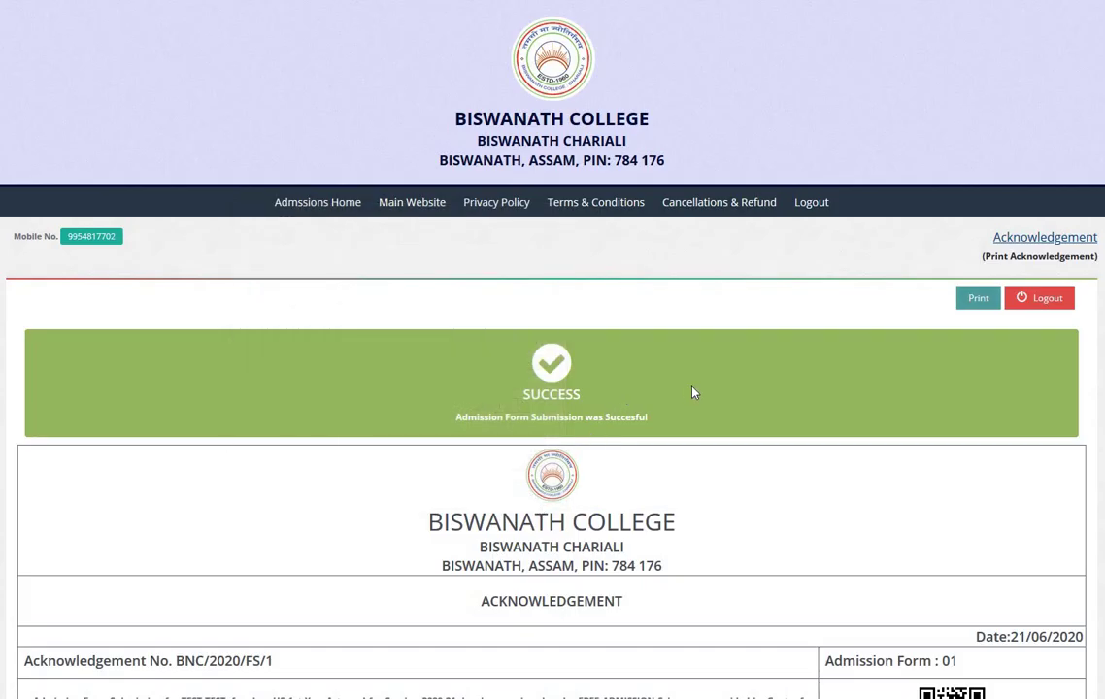
pyautogui.scroll(-2, 693, 392)
pyautogui.scroll(-1, 693, 392)
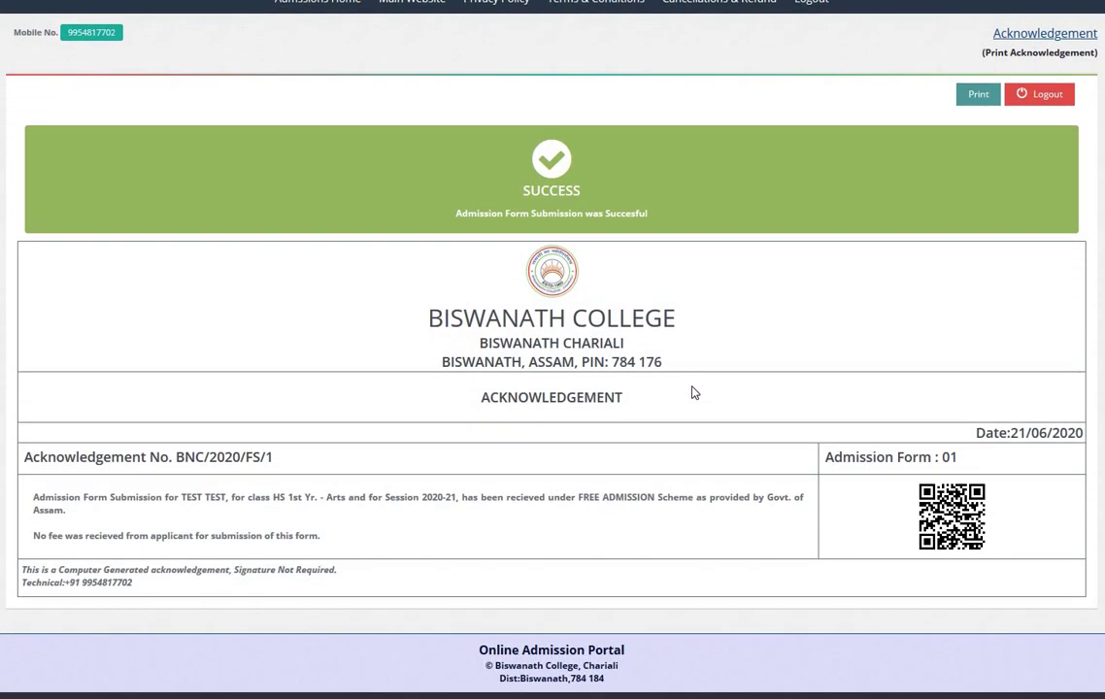